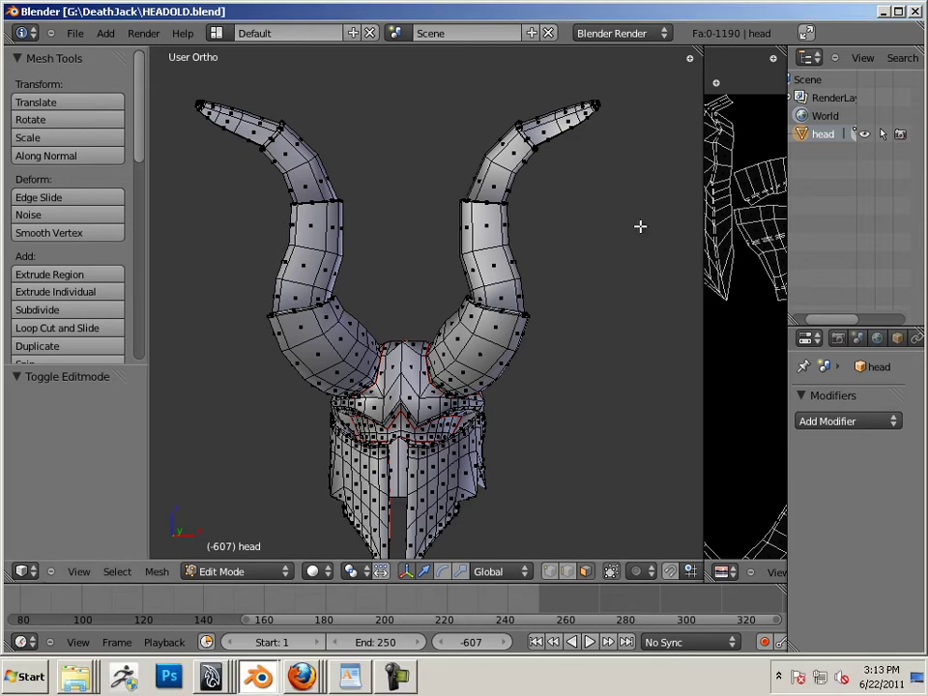
- Orbit the helmet from a side view round to a straight front view
scroll(640, 226, down, 4)
middle_drag(600, 229, 505, 215)
scroll(512, 220, up, 5)
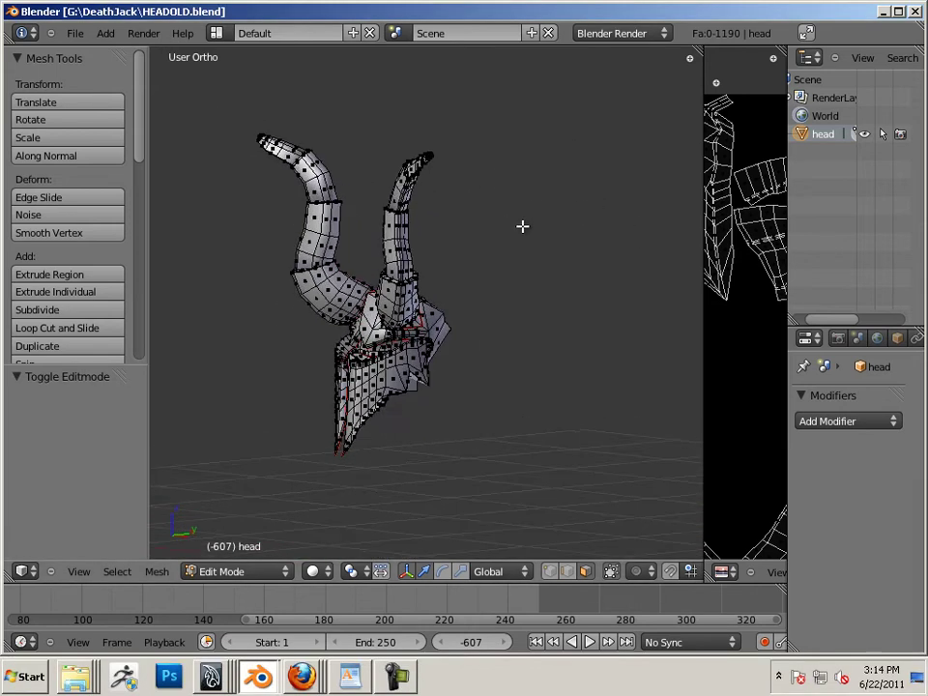
middle_drag(599, 274, 553, 232)
scroll(594, 266, up, 5)
middle_drag(593, 266, 465, 315)
scroll(437, 199, up, 5)
- Inspect faces near the eye area and right spike, then deselect everything
right_click(495, 306)
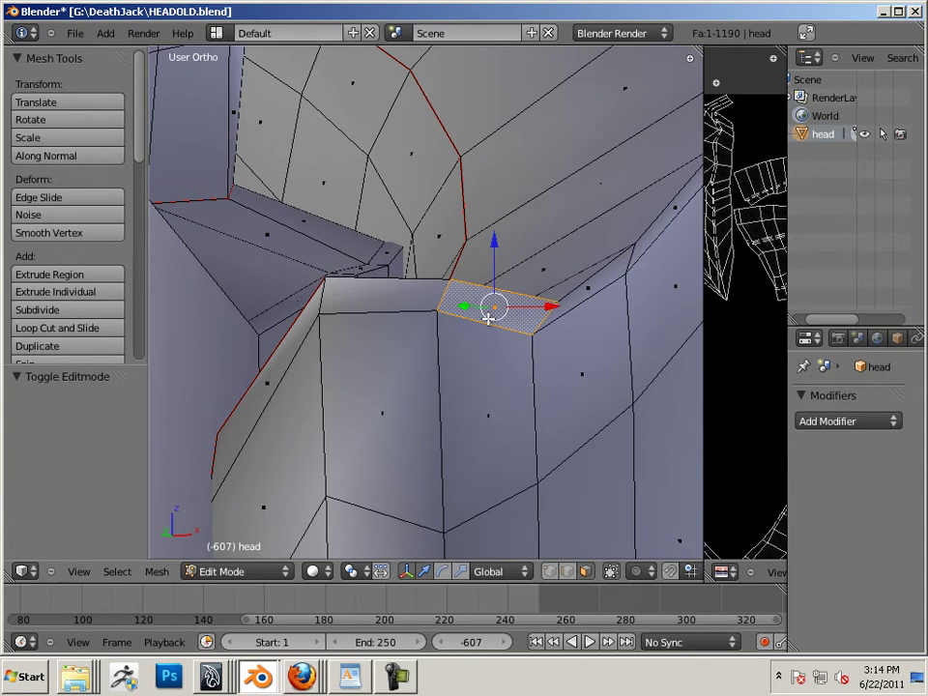
right_click(588, 289)
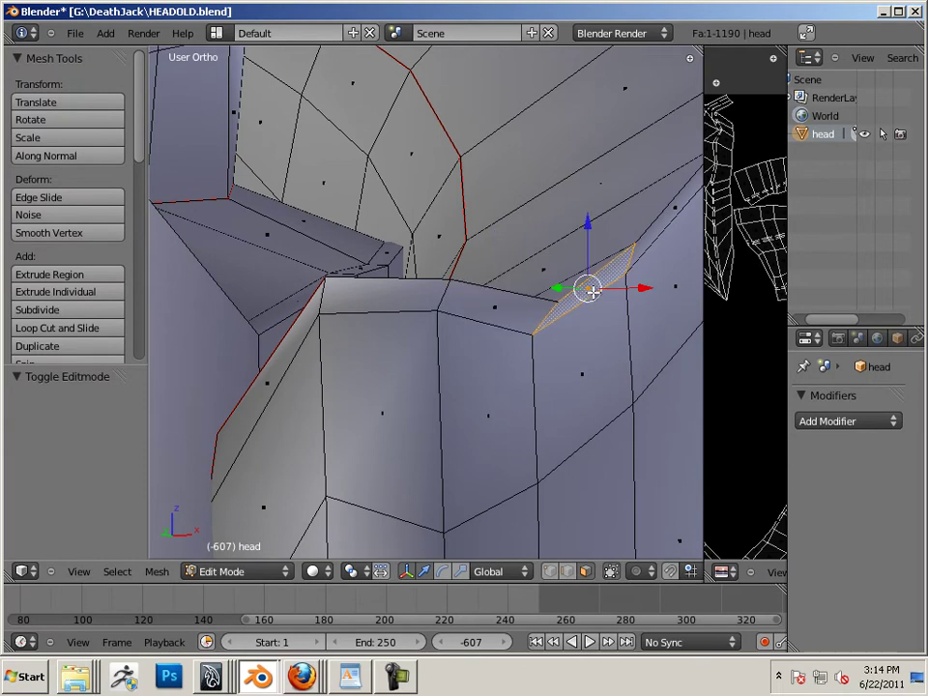
right_click(494, 312)
key(KP_4)
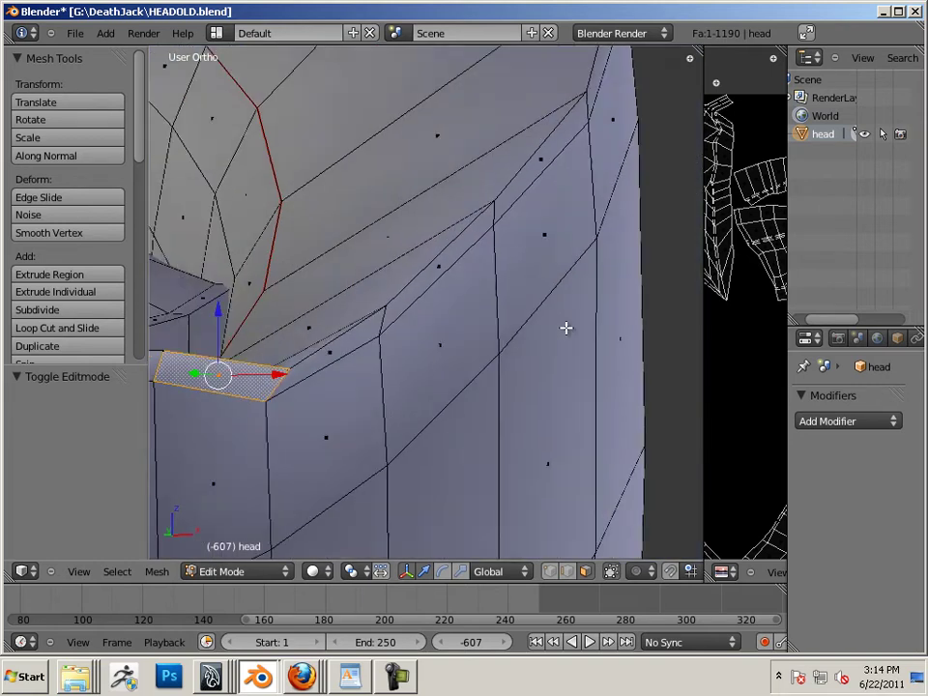
right_click(512, 335)
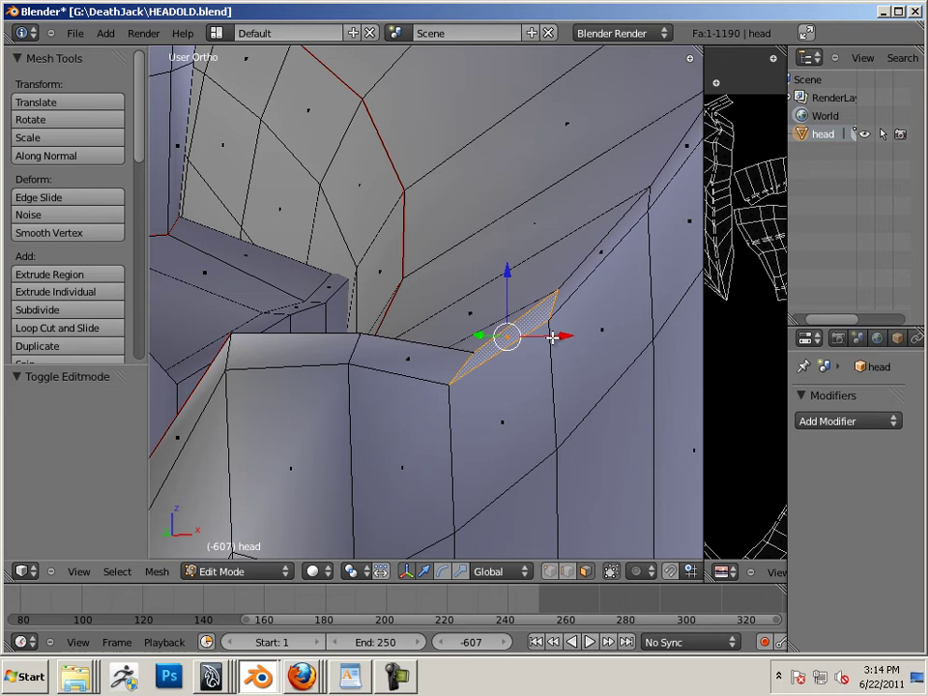
middle_drag(494, 308, 438, 293)
right_click(385, 213)
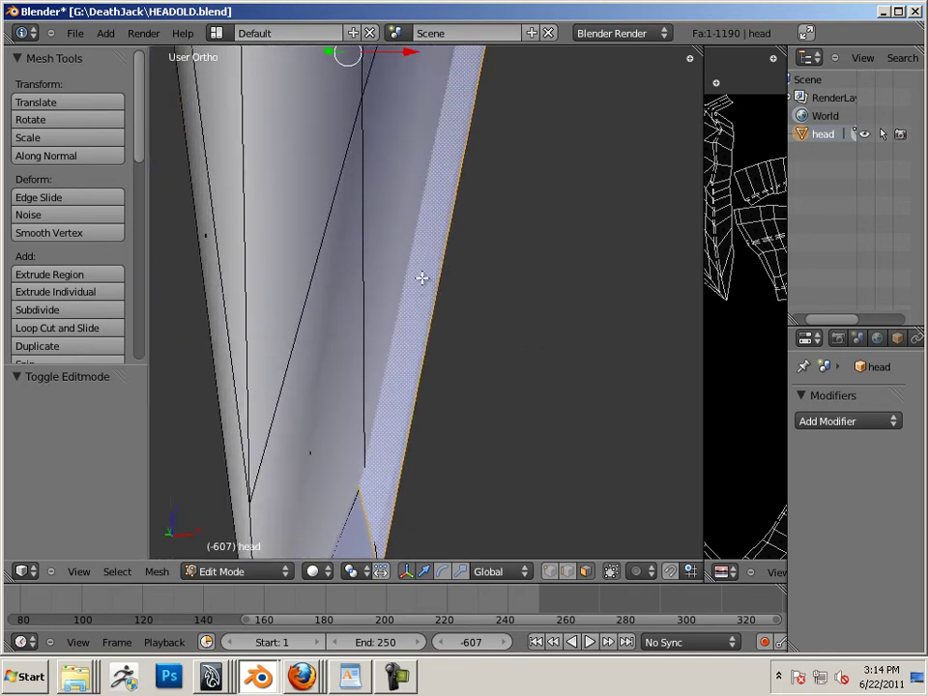
key(a)
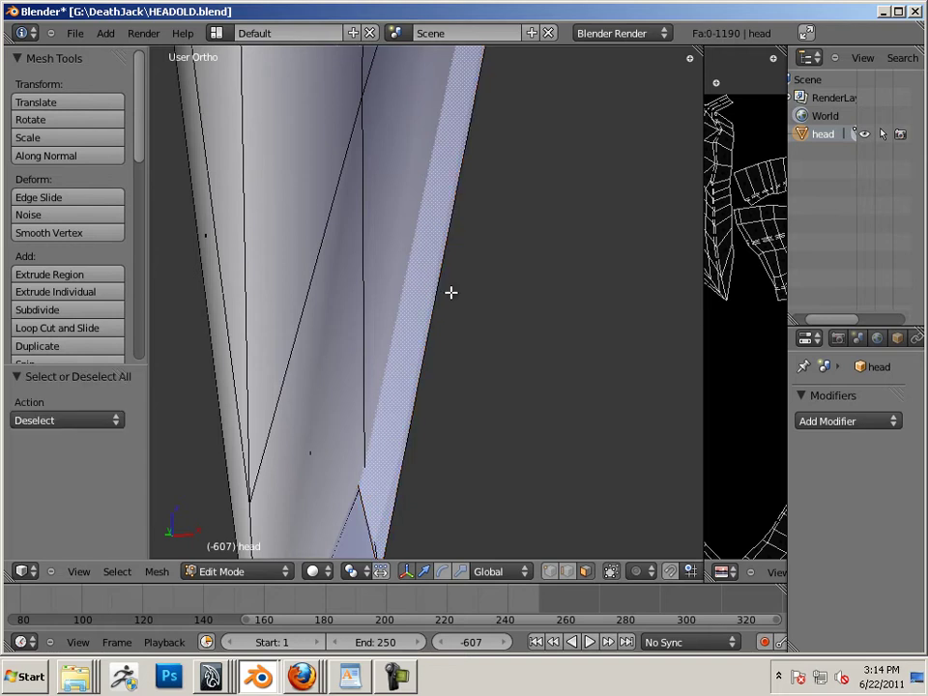
middle_drag(449, 292, 483, 182)
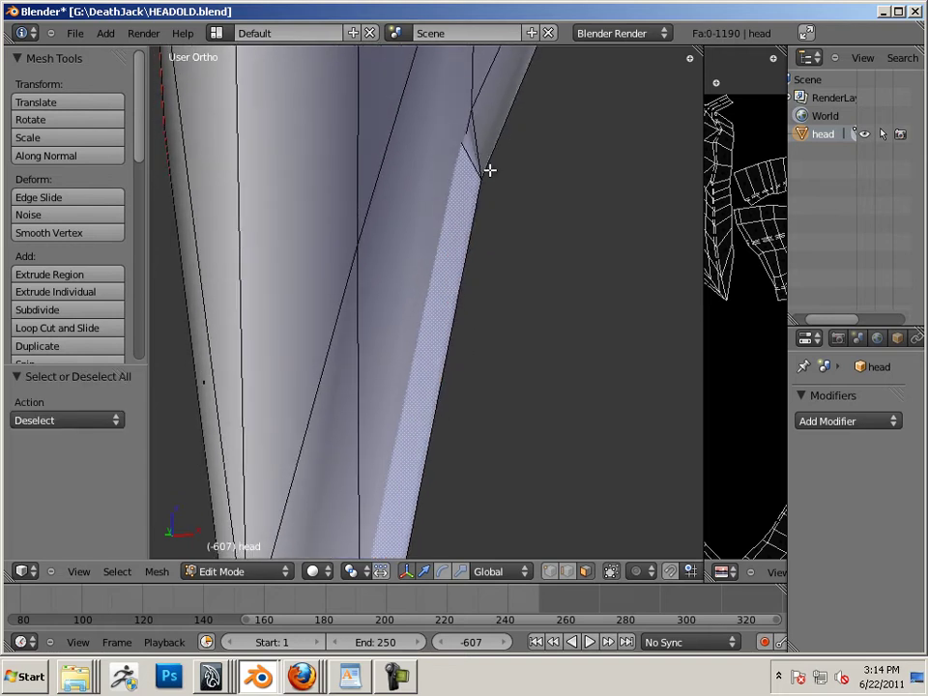
middle_drag(555, 227, 440, 199)
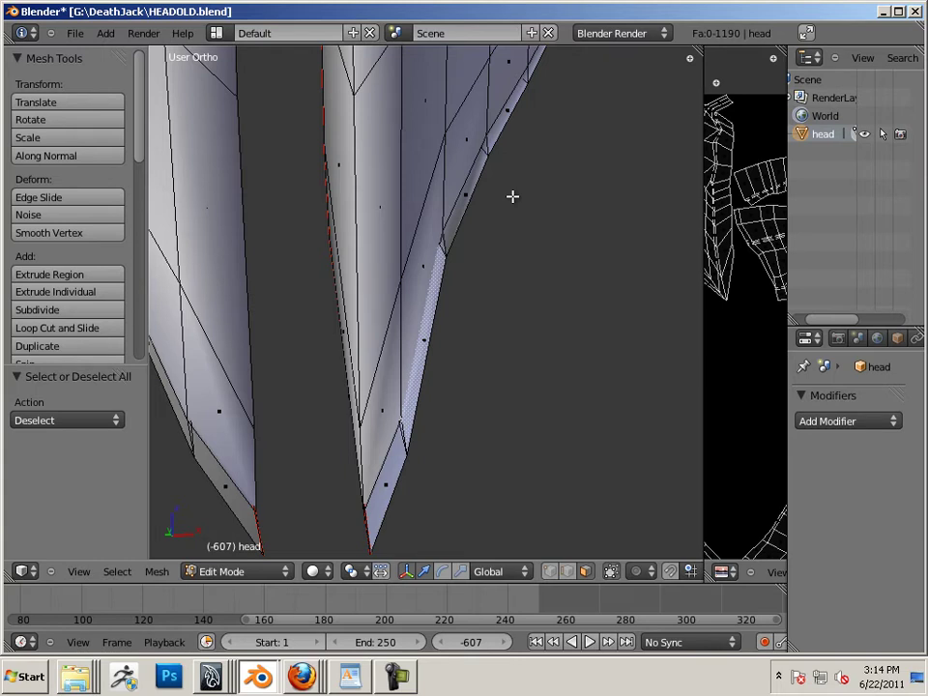
- Select the linked left cheek piece and delete its faces
scroll(507, 198, down, 5)
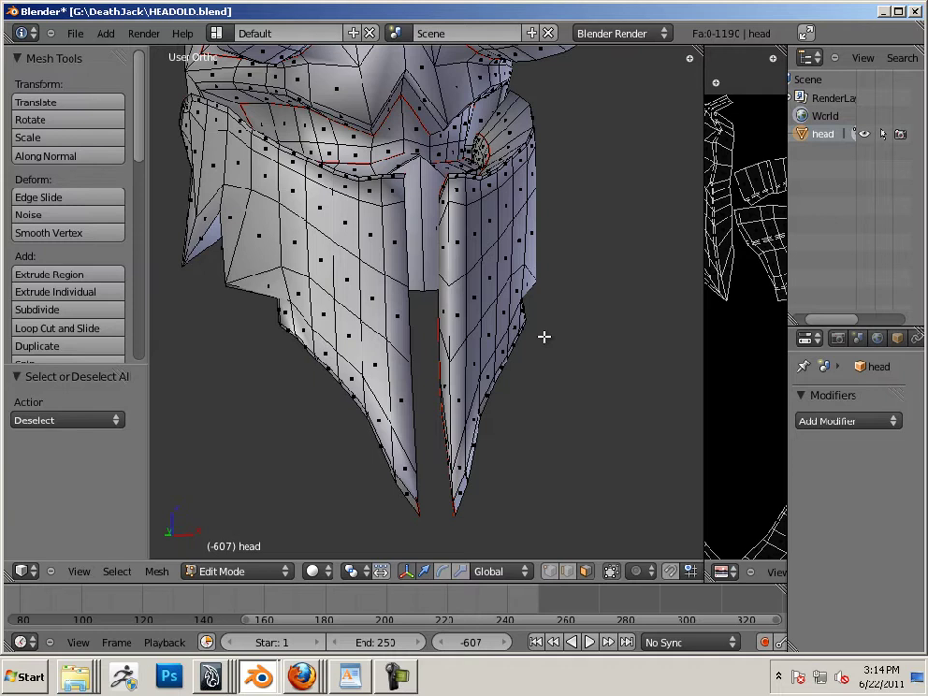
middle_drag(517, 326, 384, 335)
right_click(368, 310)
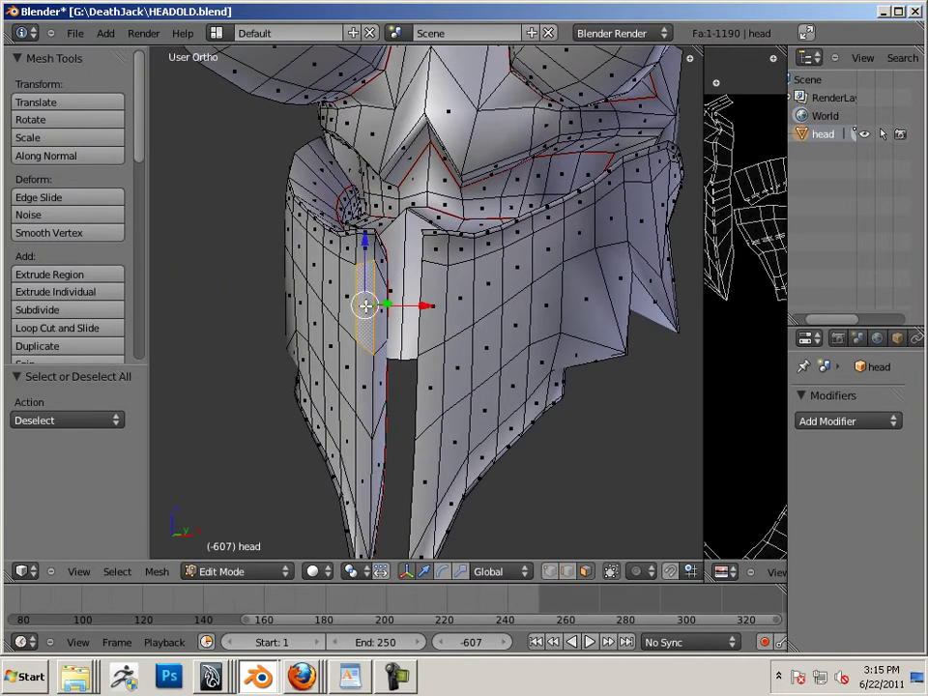
right_click(520, 306)
key(l)
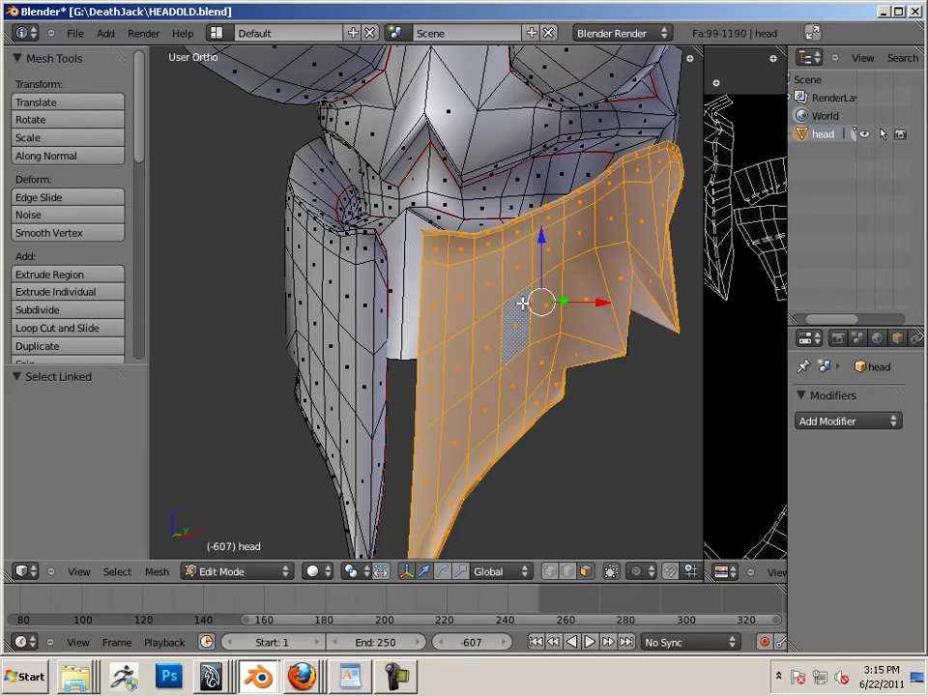
right_click(349, 288)
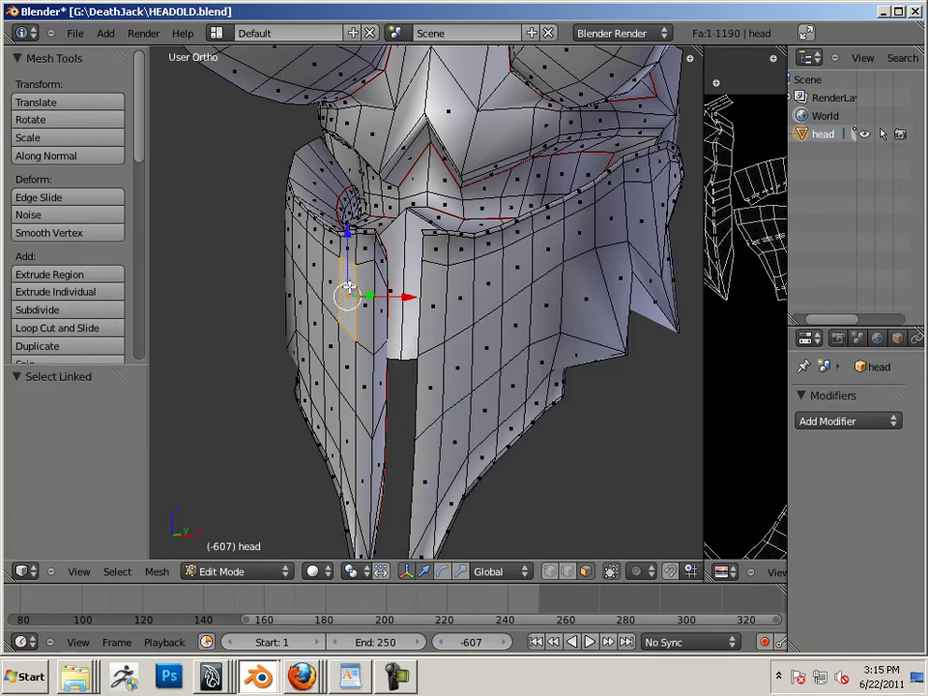
key(l)
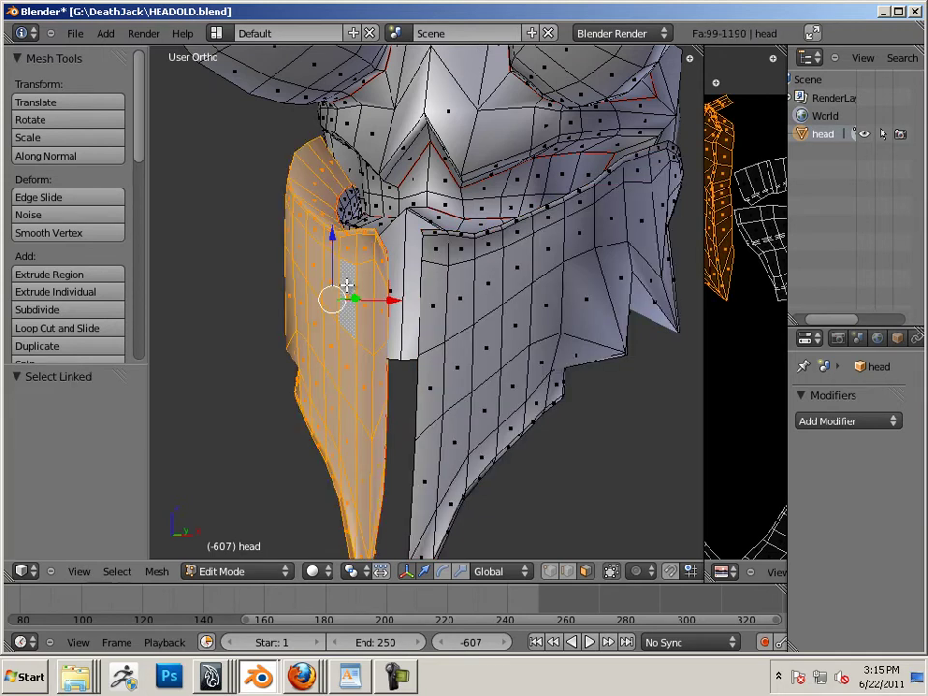
key(x)
click(345, 286)
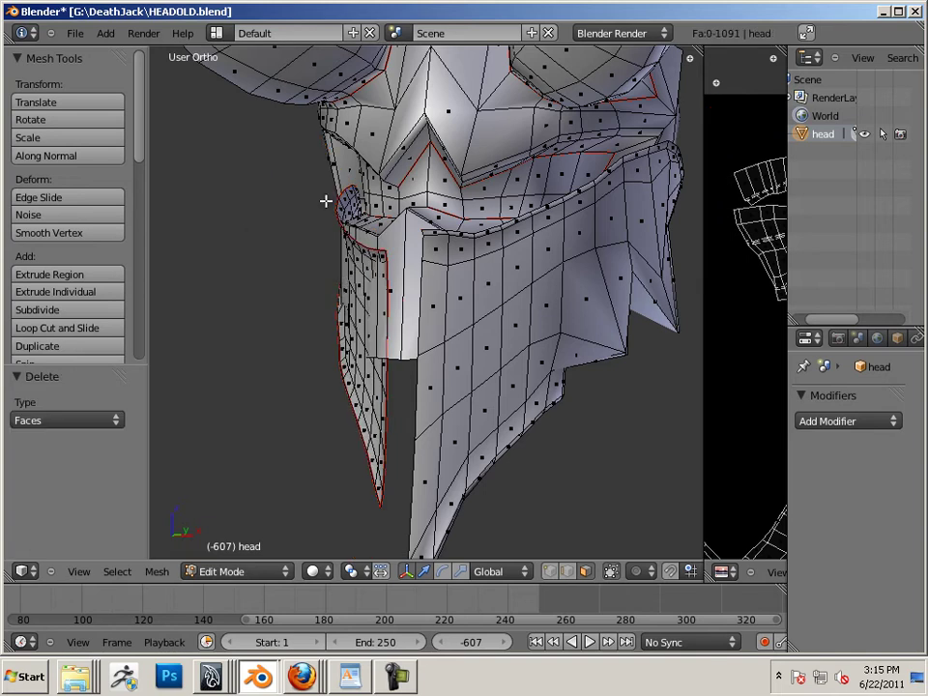
- Select the remaining linked jaw piece underneath and delete its faces too
right_click(346, 202)
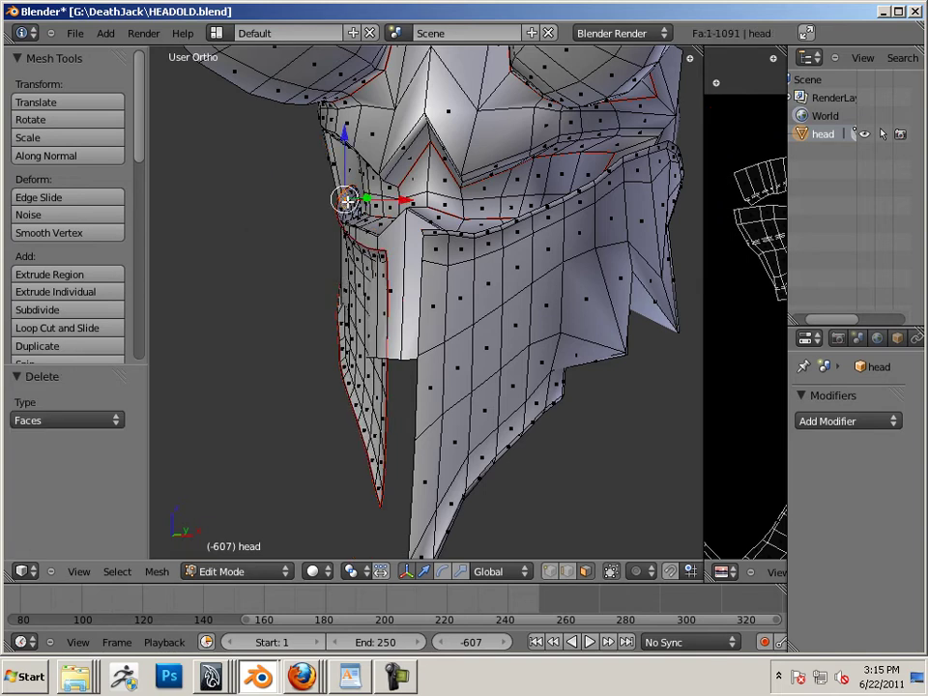
key(x)
key(l)
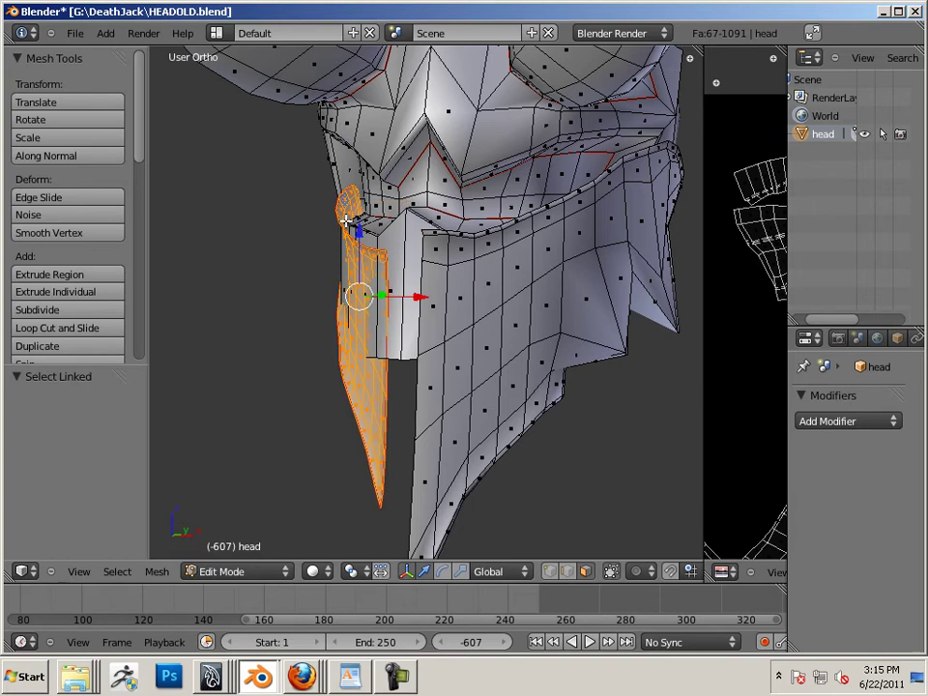
key(x)
click(345, 221)
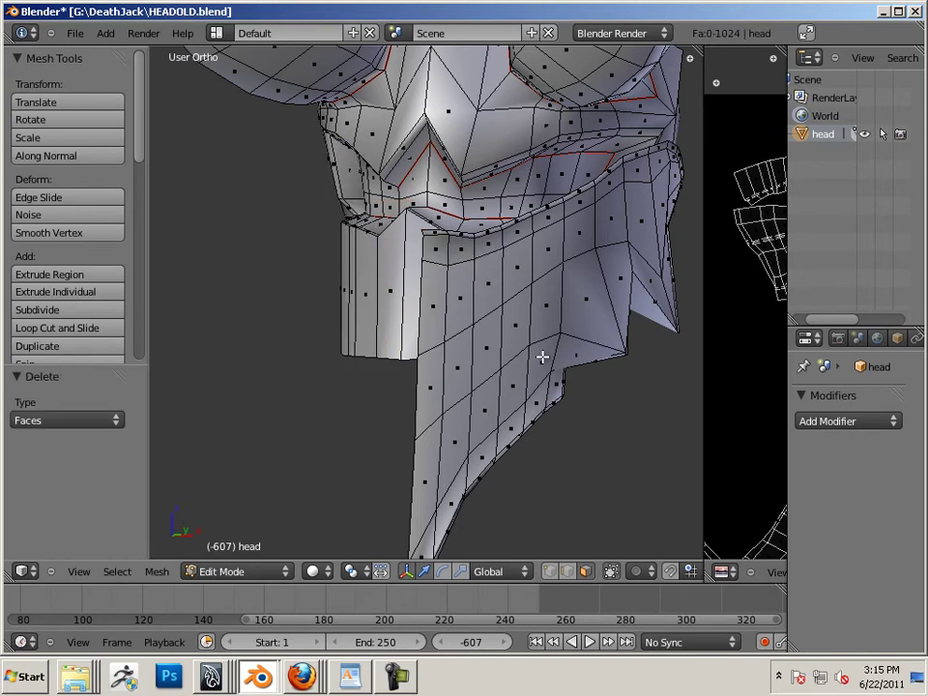
- Orbit around the helmet from below and select a face on the spike
scroll(554, 341, down, 5)
middle_drag(541, 333, 451, 280)
scroll(451, 279, up, 4)
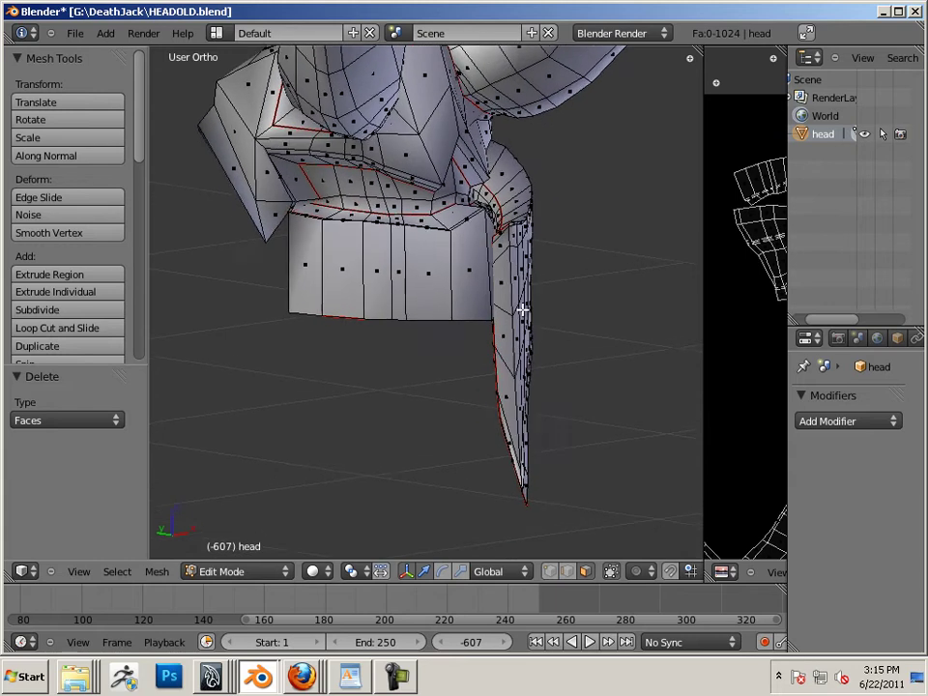
scroll(447, 291, up, 2)
right_click(468, 290)
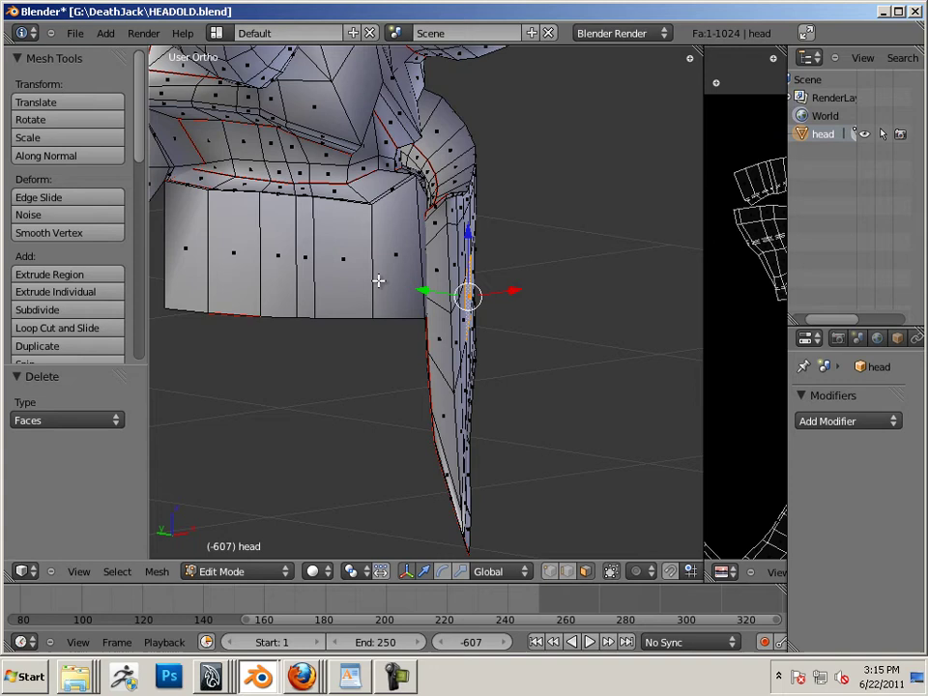
mouse_move(379, 280)
middle_down()
mouse_move(463, 333)
mouse_move(406, 357)
mouse_move(415, 348)
mouse_move(420, 373)
mouse_move(420, 351)
mouse_move(388, 375)
mouse_move(401, 363)
mouse_move(383, 367)
mouse_move(393, 375)
mouse_move(416, 348)
mouse_move(375, 301)
middle_up()
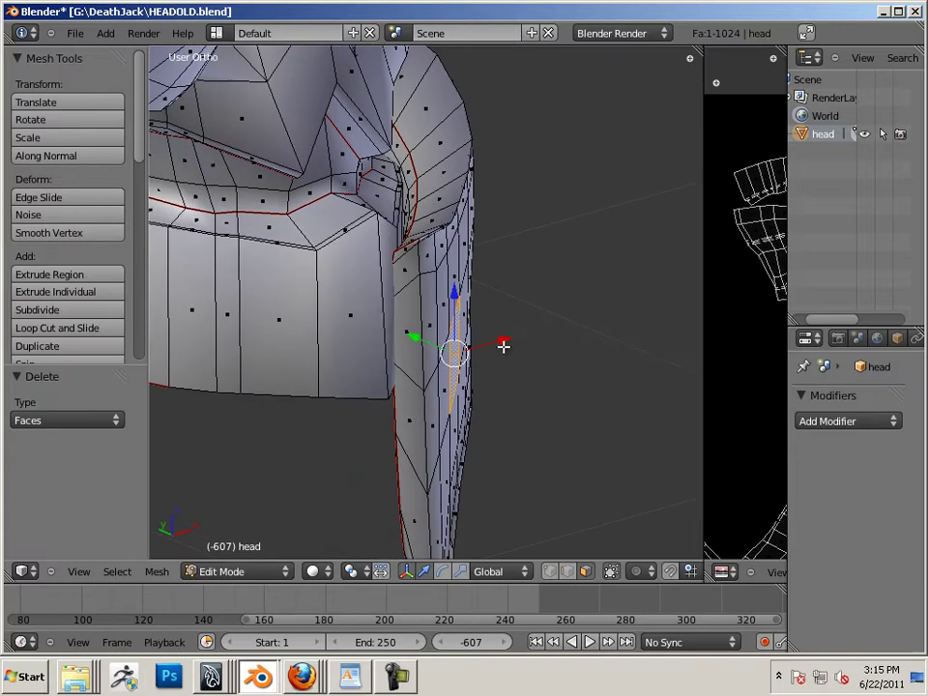
middle_drag(503, 339, 415, 319)
- Try moving the spike face twice, undoing each move
key(g)
click(382, 311)
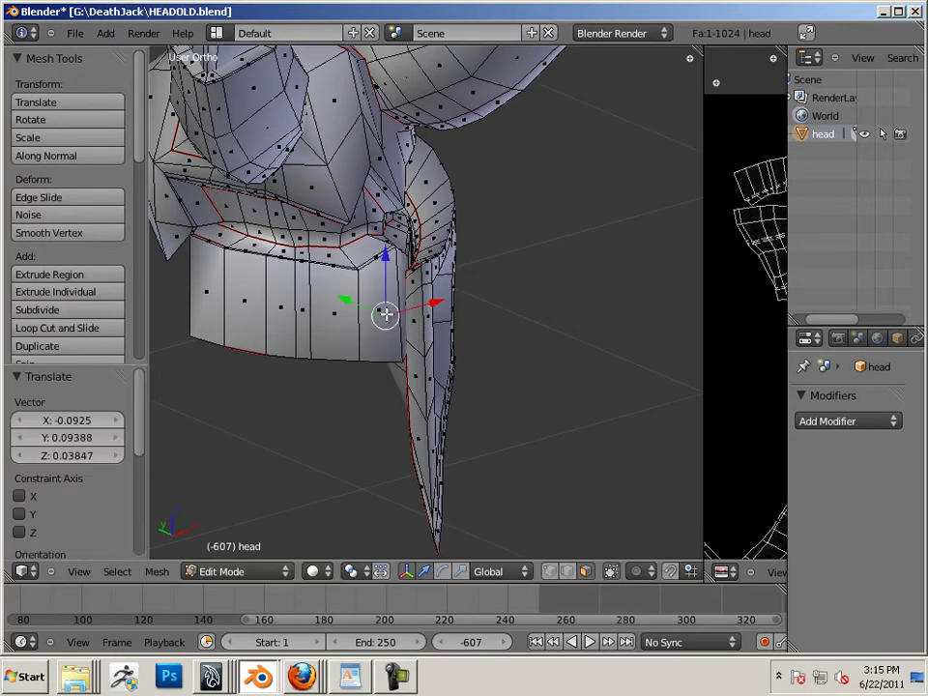
key(ctrl+z)
middle_drag(543, 361, 567, 429)
scroll(523, 380, down, 3)
key(g)
click(488, 396)
key(ctrl+z)
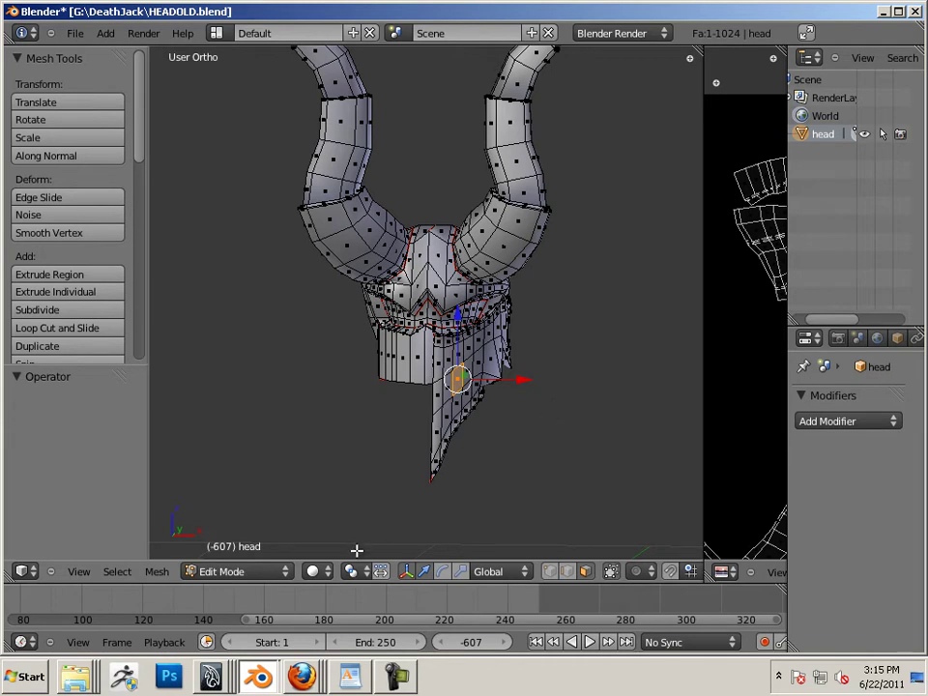
- Launch Photoshop and create a new document with width 64 and height 64 pixels
click(169, 680)
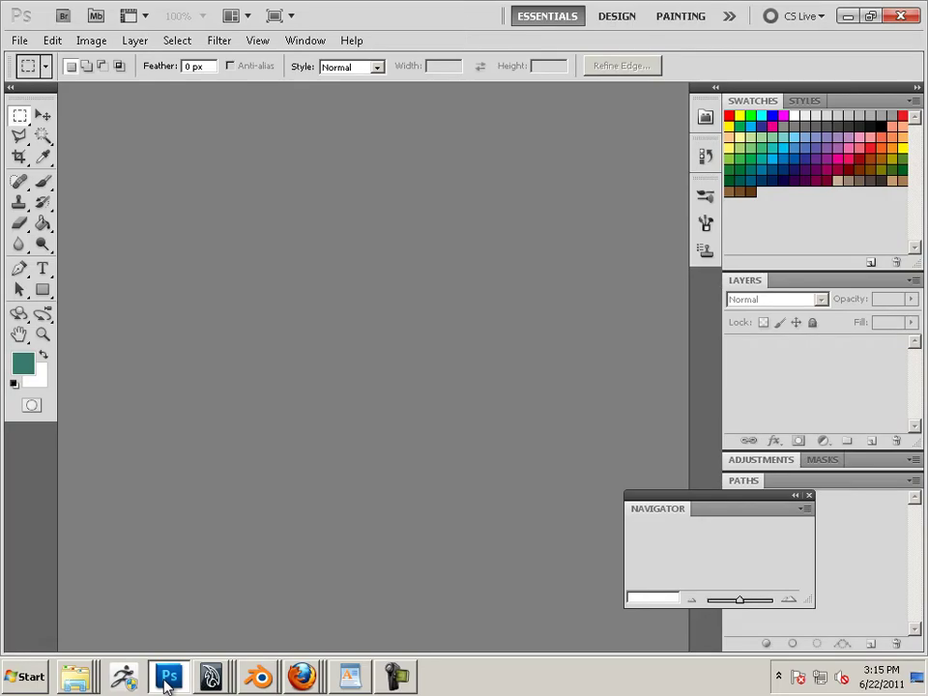
click(19, 41)
click(23, 58)
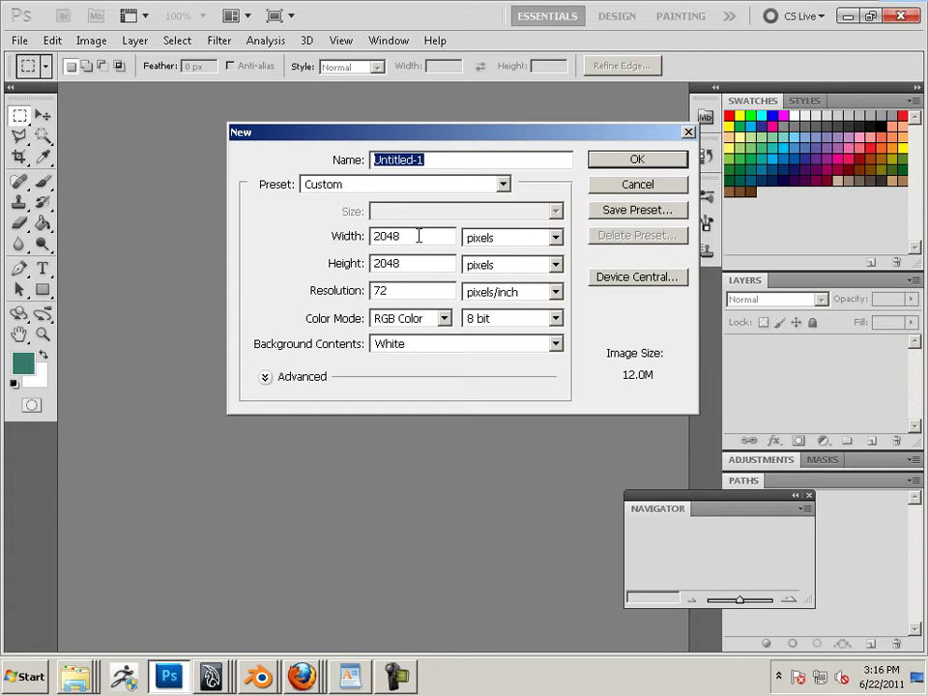
double_click(418, 236)
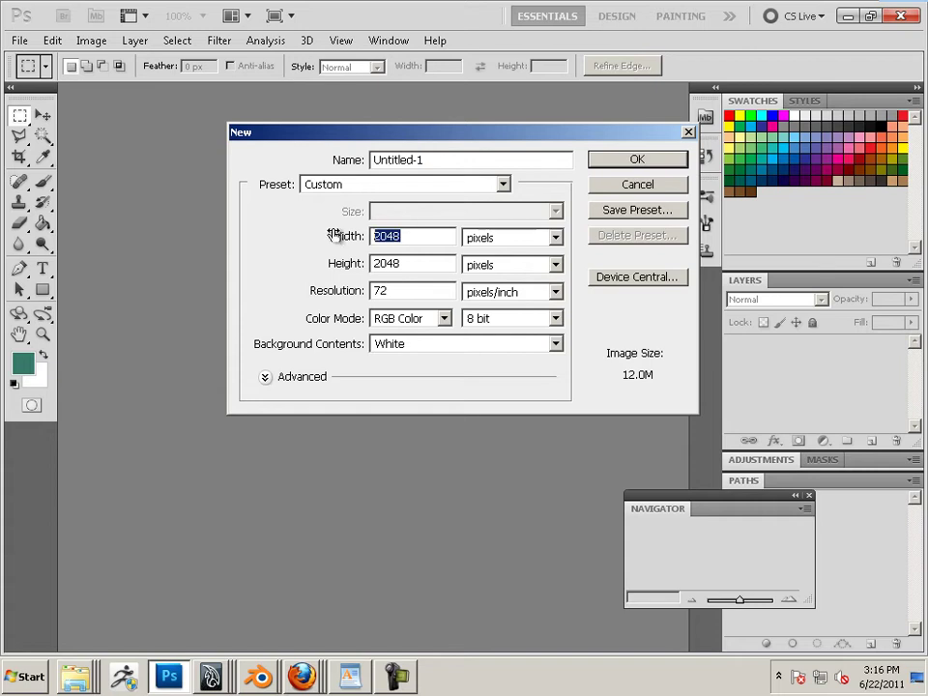
text(64)
key(Tab)
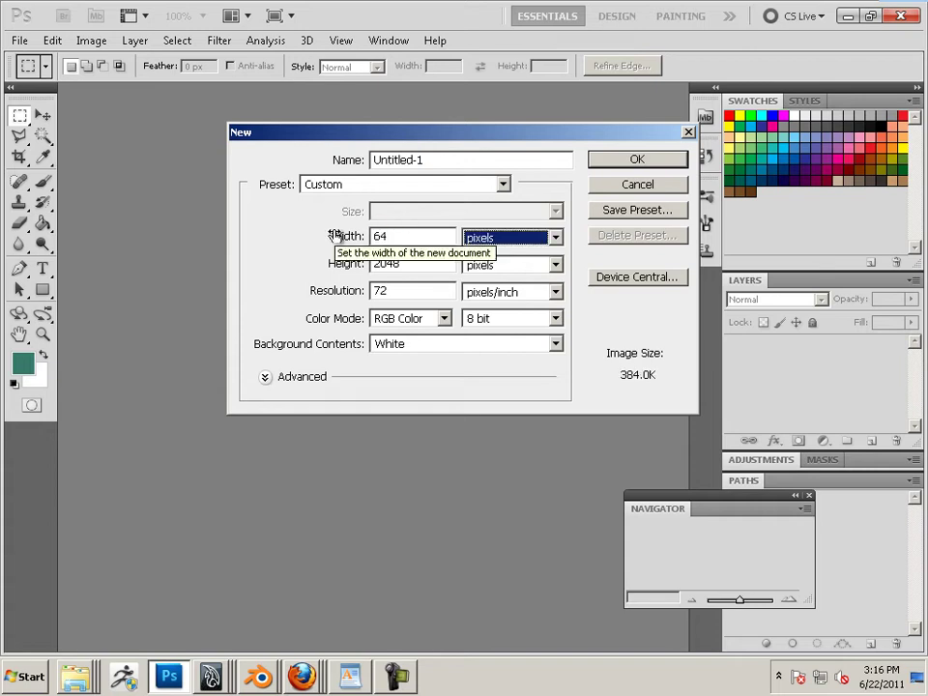
key(Tab)
text(64)
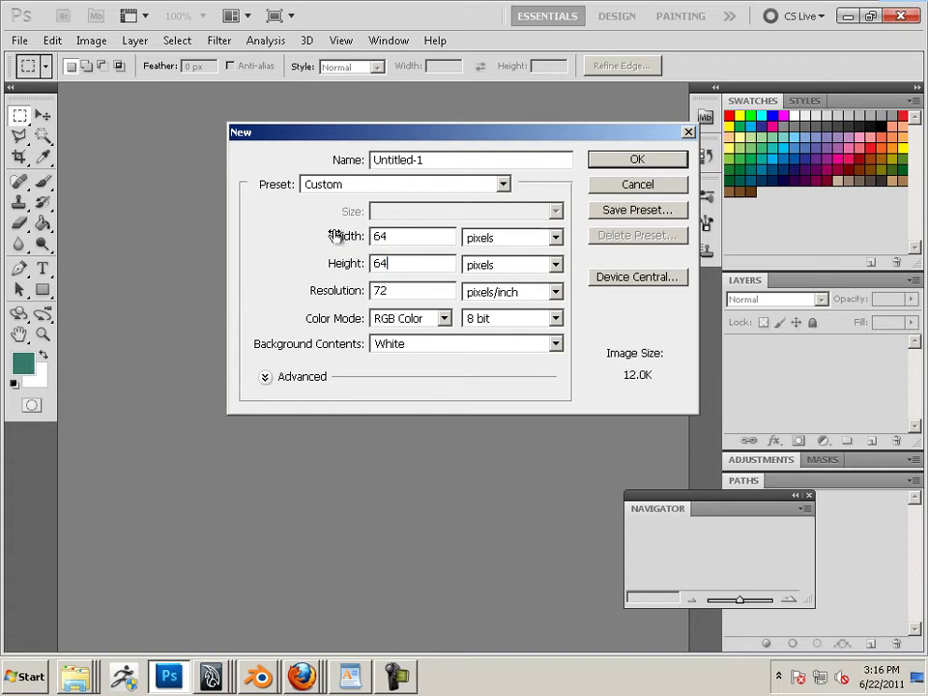
click(628, 160)
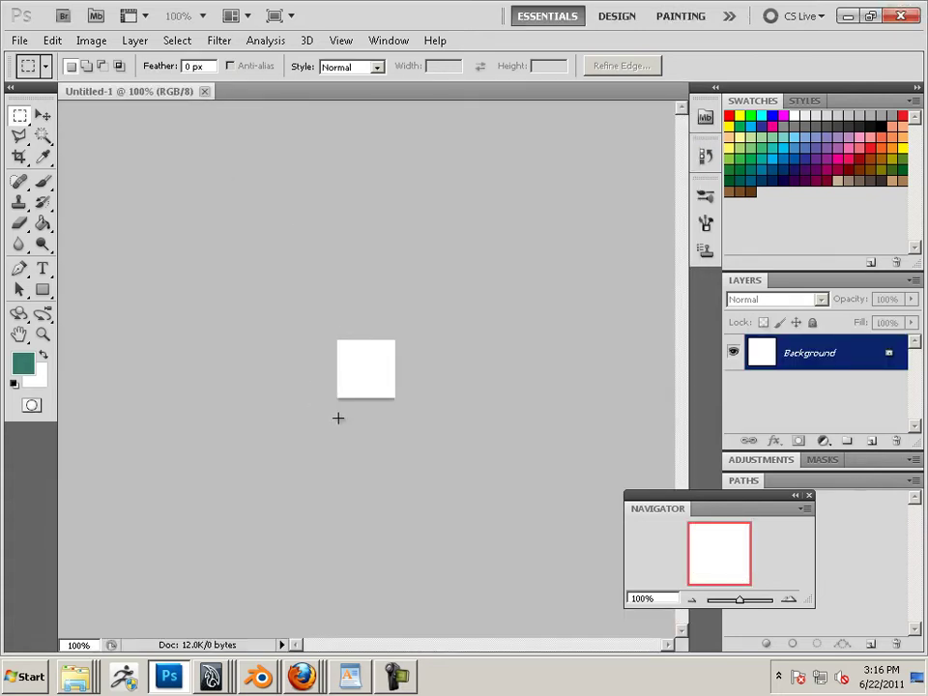
- Turn on rulers and drag a vertical and a horizontal guide crossing at the canvas centre
alt+scroll(338, 417, up, 3)
alt+scroll(395, 447, up, 8)
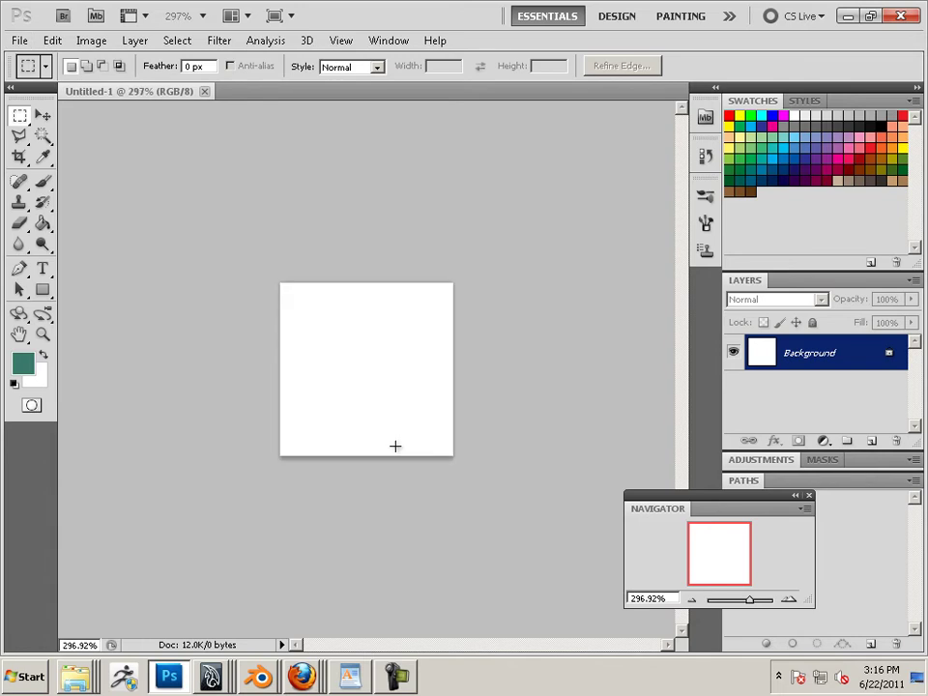
click(385, 44)
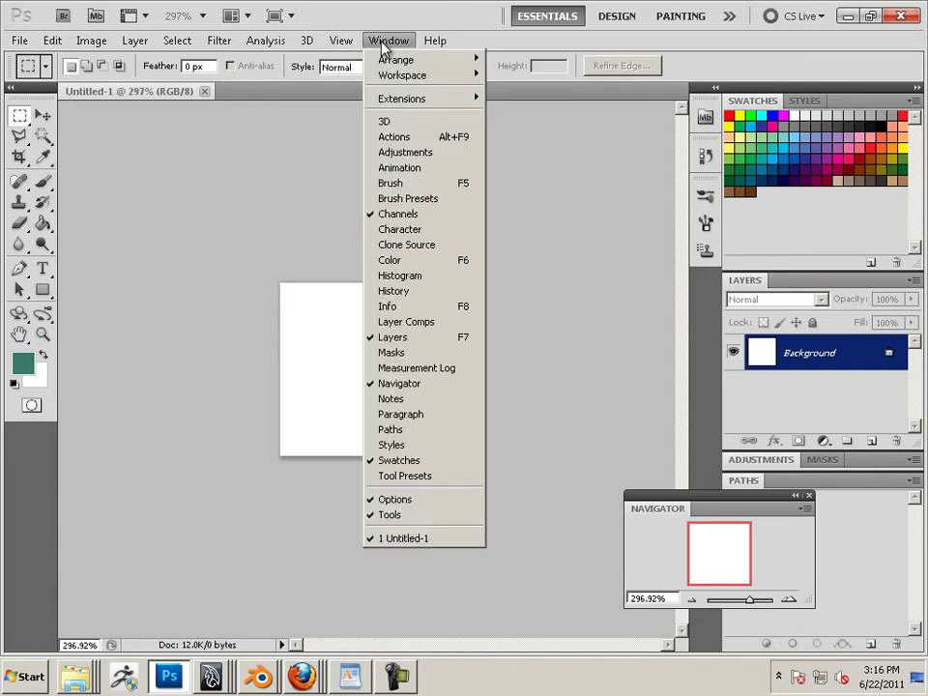
mouse_move(354, 46)
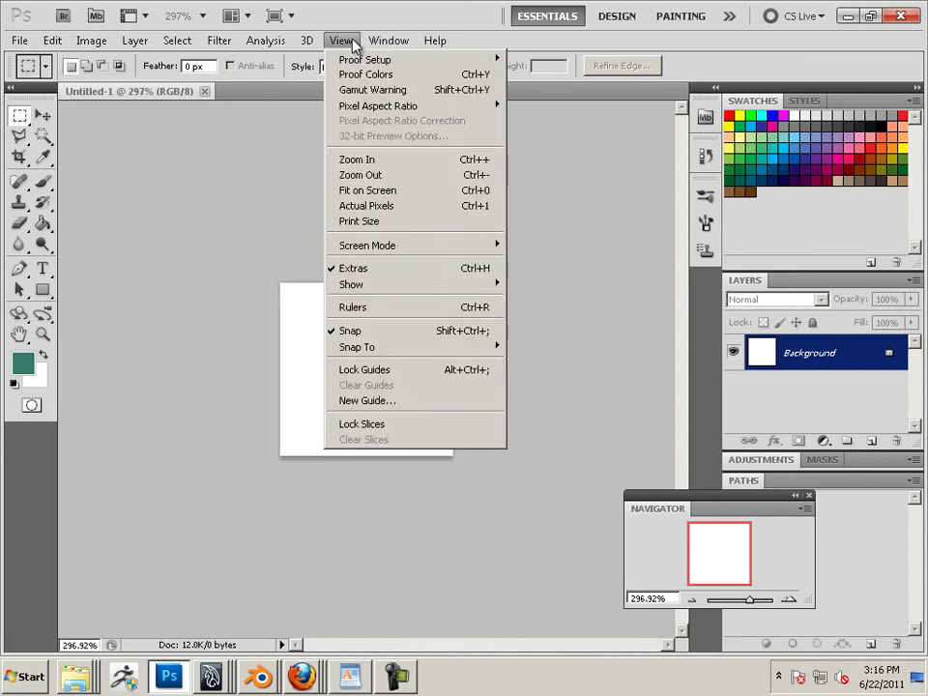
click(373, 310)
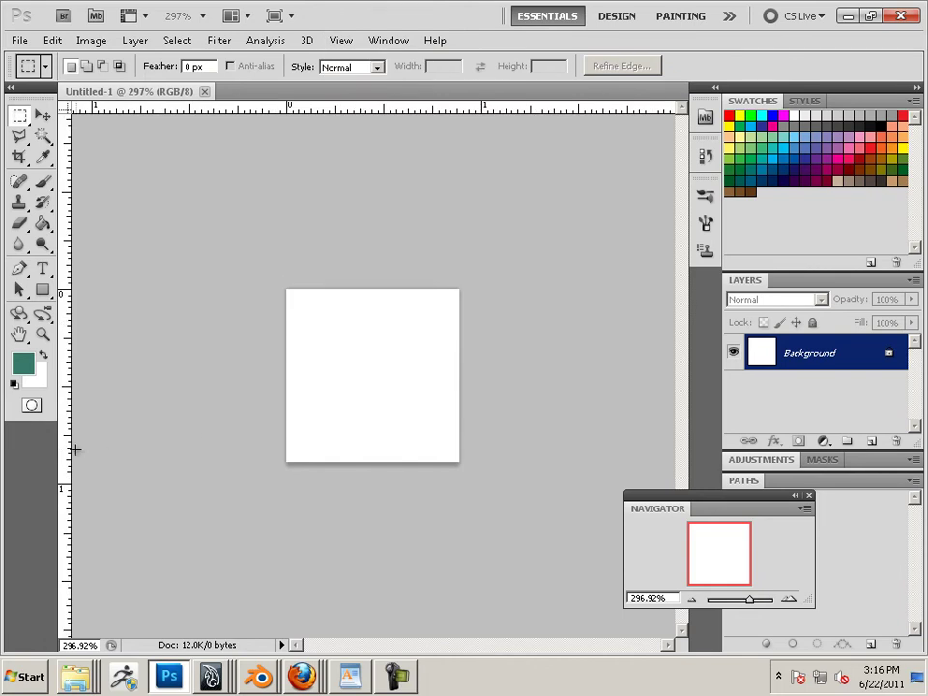
drag(63, 454, 374, 423)
drag(405, 115, 400, 376)
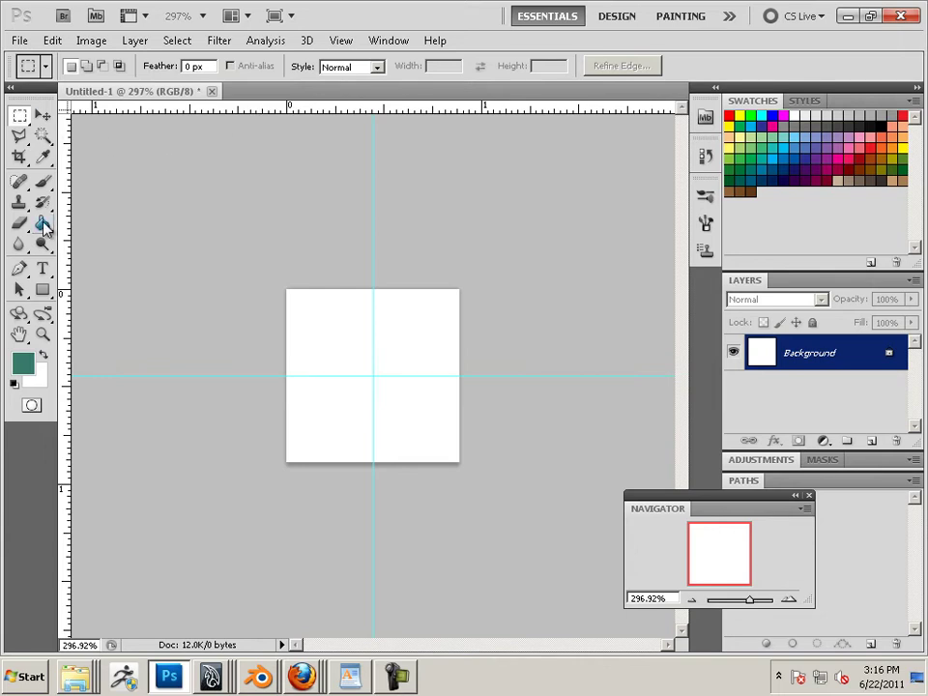
- Fill the top-left and bottom-right quarters with dark grey #323232
drag(286, 290, 374, 377)
click(25, 365)
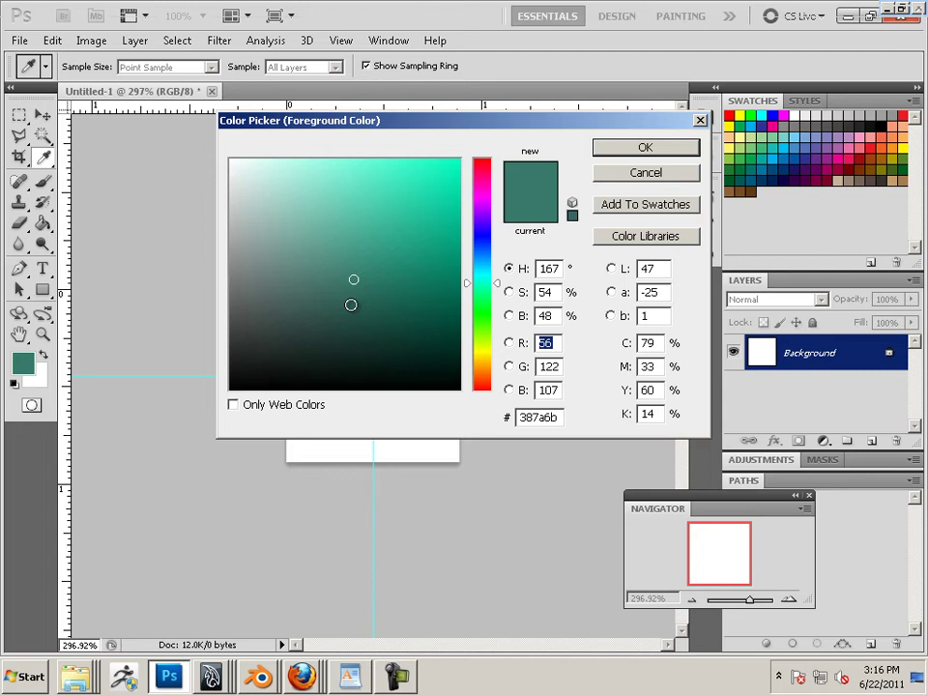
drag(348, 304, 230, 344)
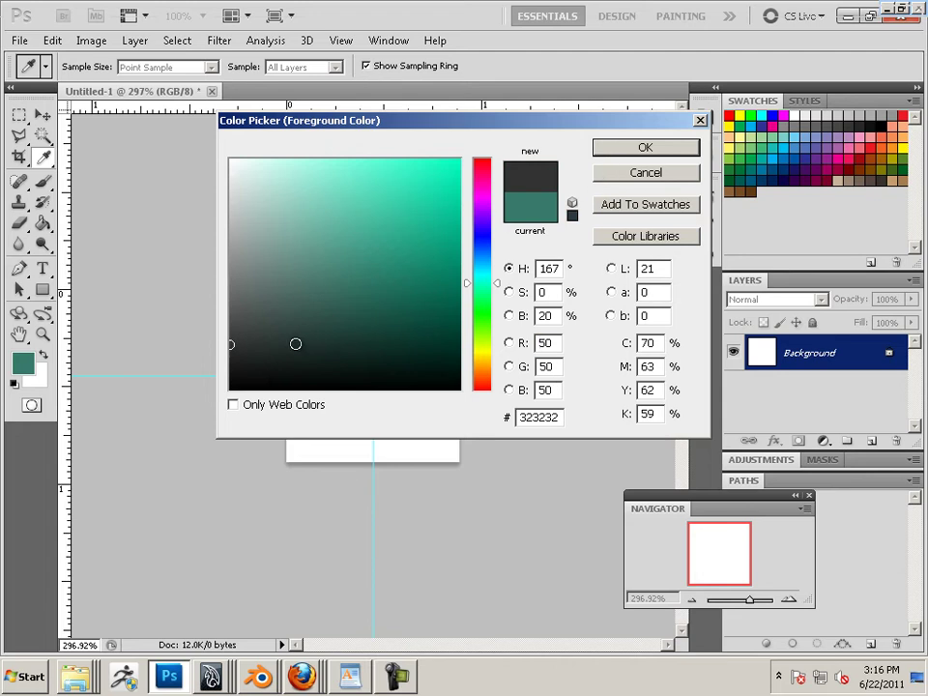
click(604, 152)
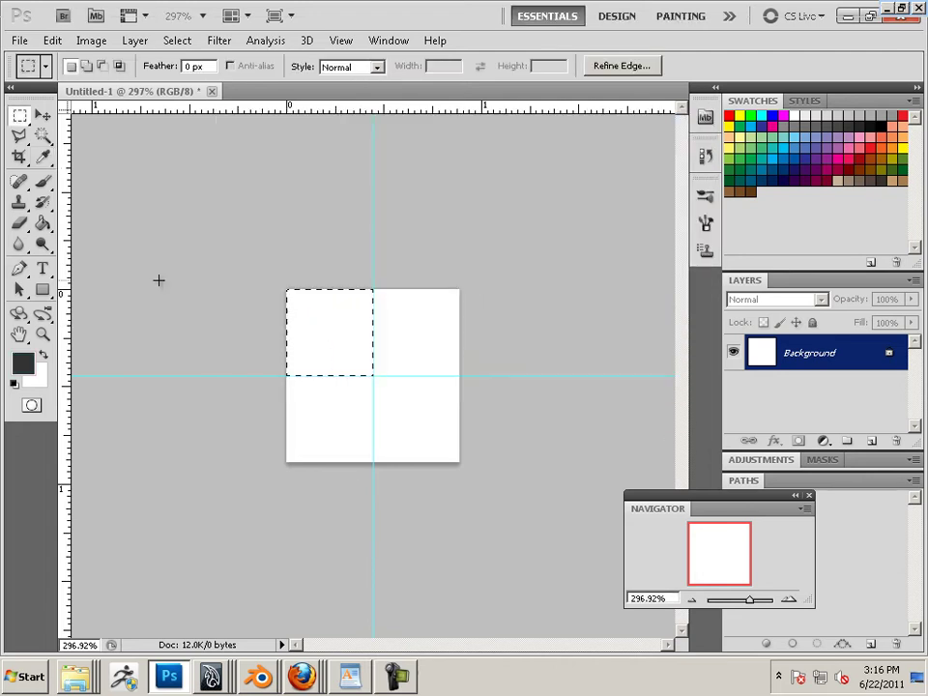
click(43, 222)
click(341, 335)
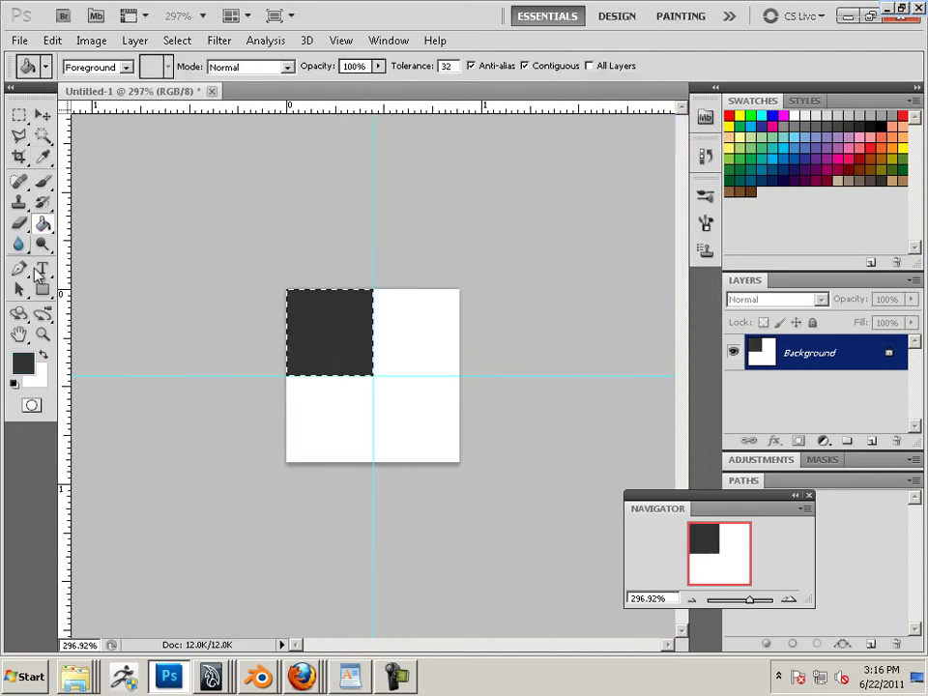
click(21, 364)
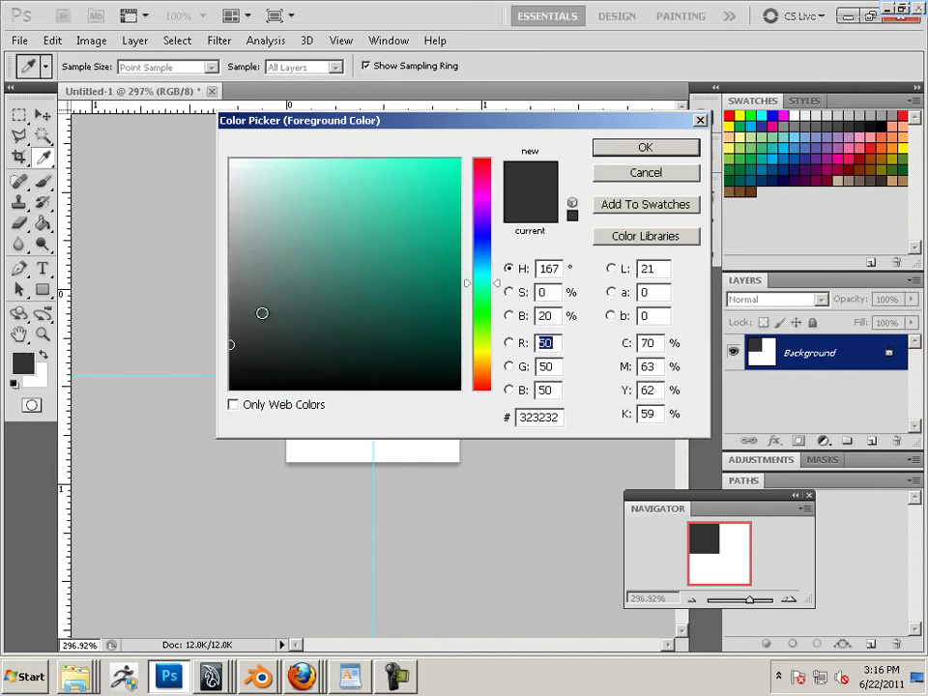
click(601, 176)
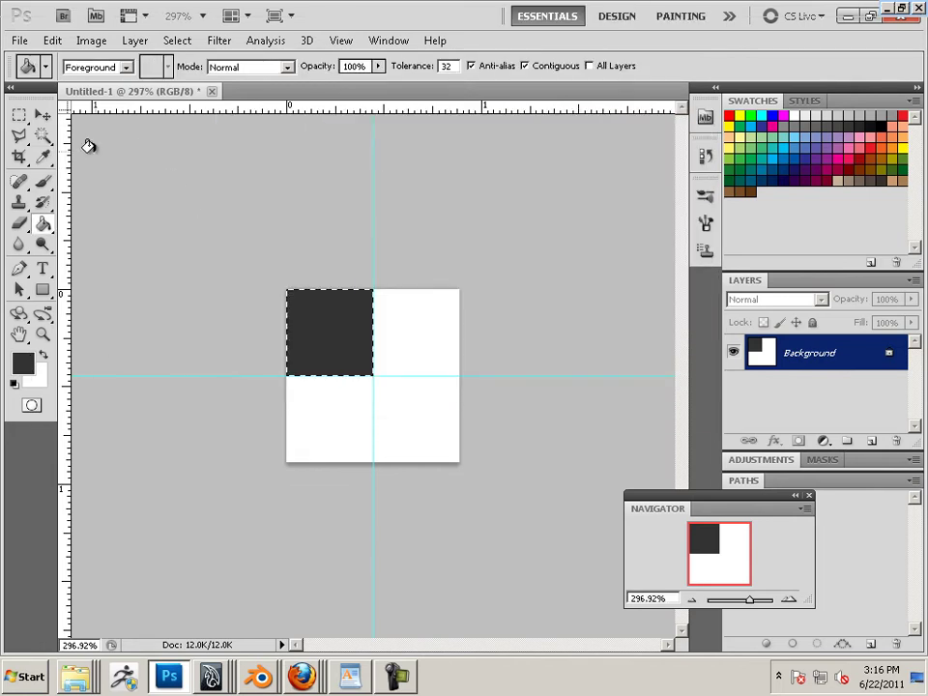
click(19, 115)
drag(460, 462, 373, 375)
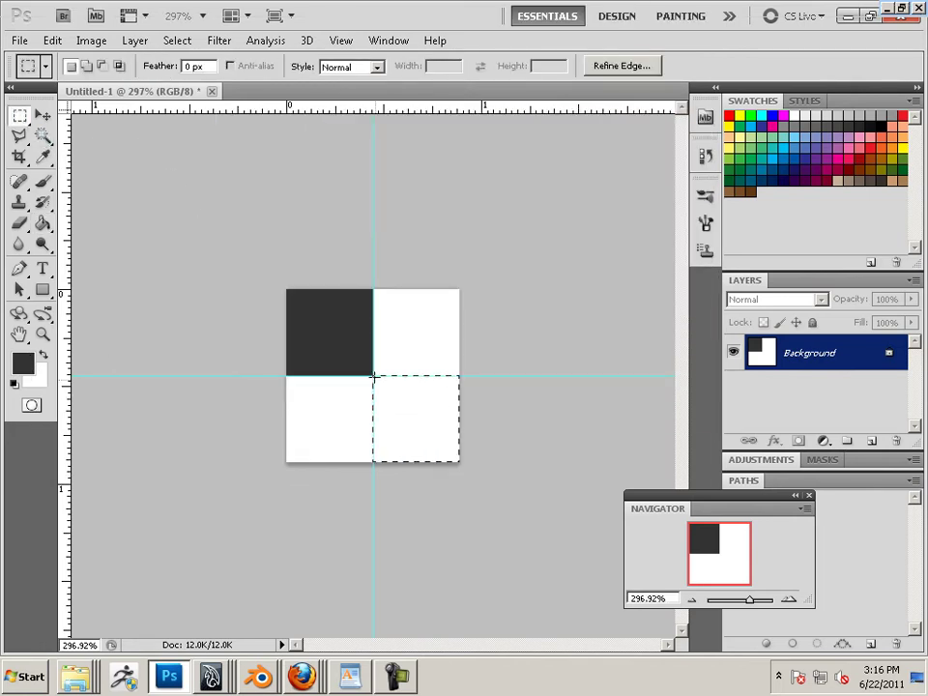
click(43, 223)
click(415, 428)
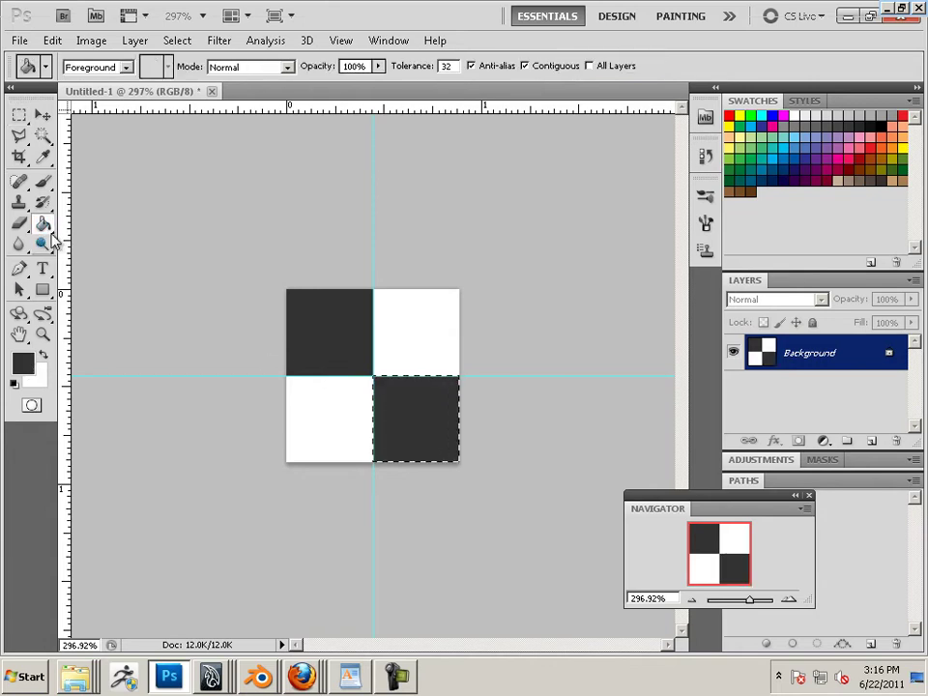
- Fill the top-right quarter with mid grey #7e7e7e
click(19, 116)
drag(460, 289, 373, 375)
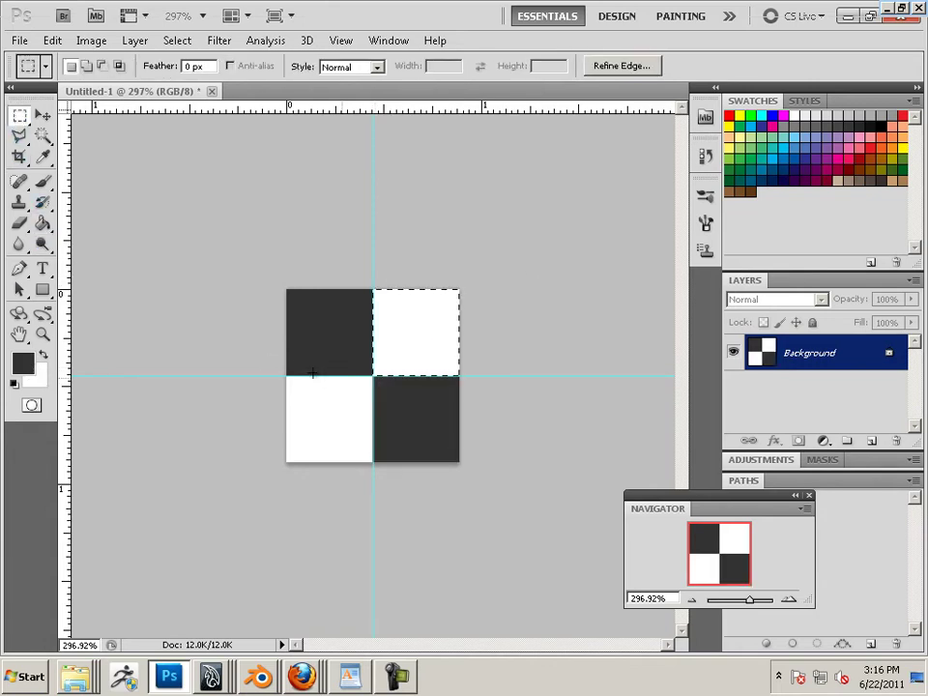
click(43, 223)
click(21, 362)
mouse_move(265, 328)
mouse_down()
mouse_move(230, 295)
mouse_move(230, 275)
mouse_up()
click(617, 148)
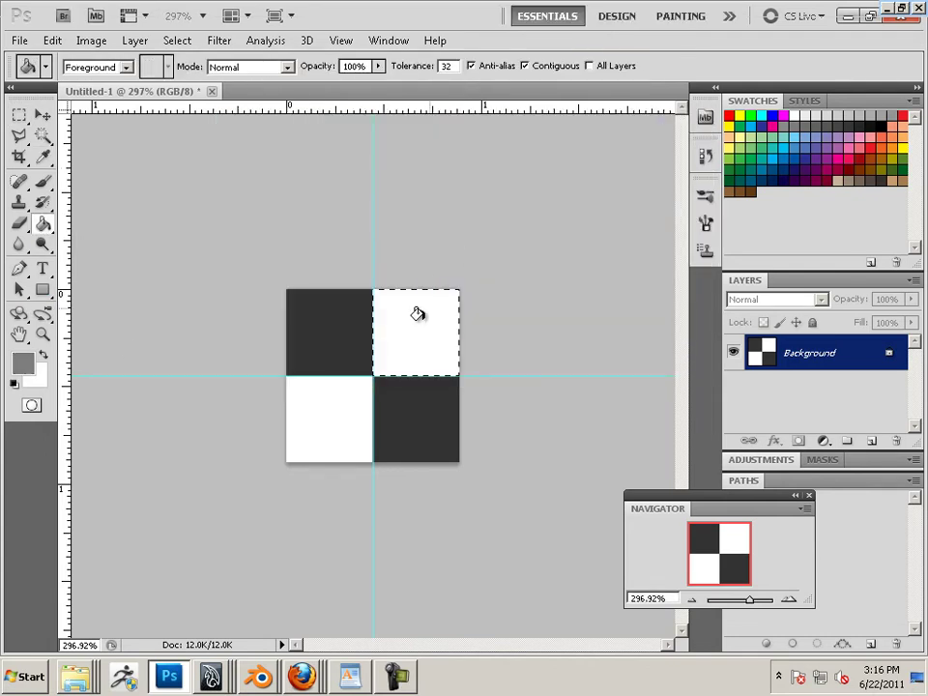
click(419, 315)
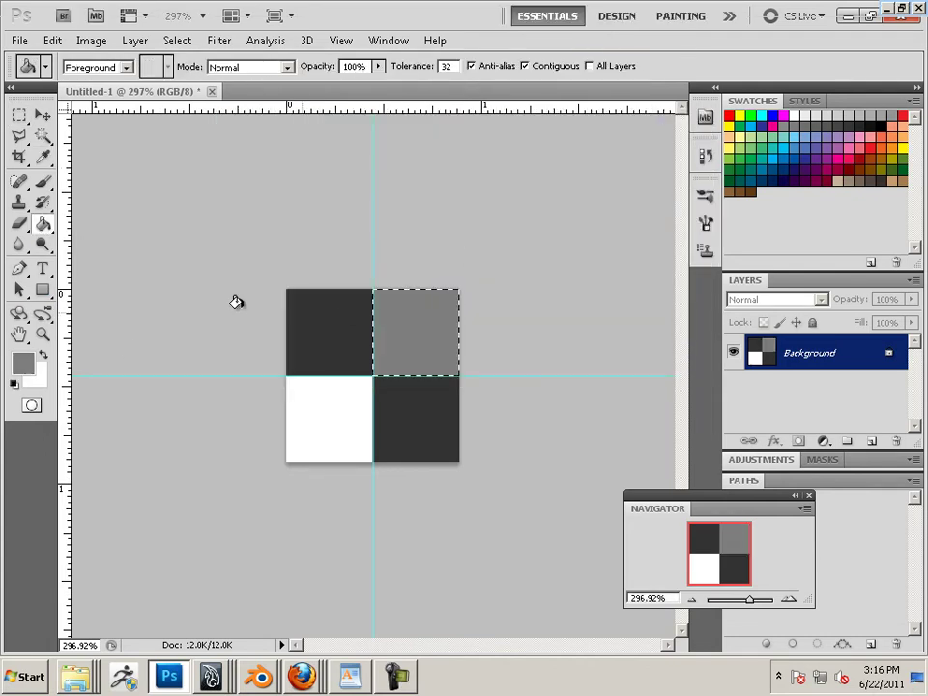
- Fill the bottom-left quarter mid grey and clear the selection
click(18, 115)
drag(286, 456, 373, 375)
click(43, 223)
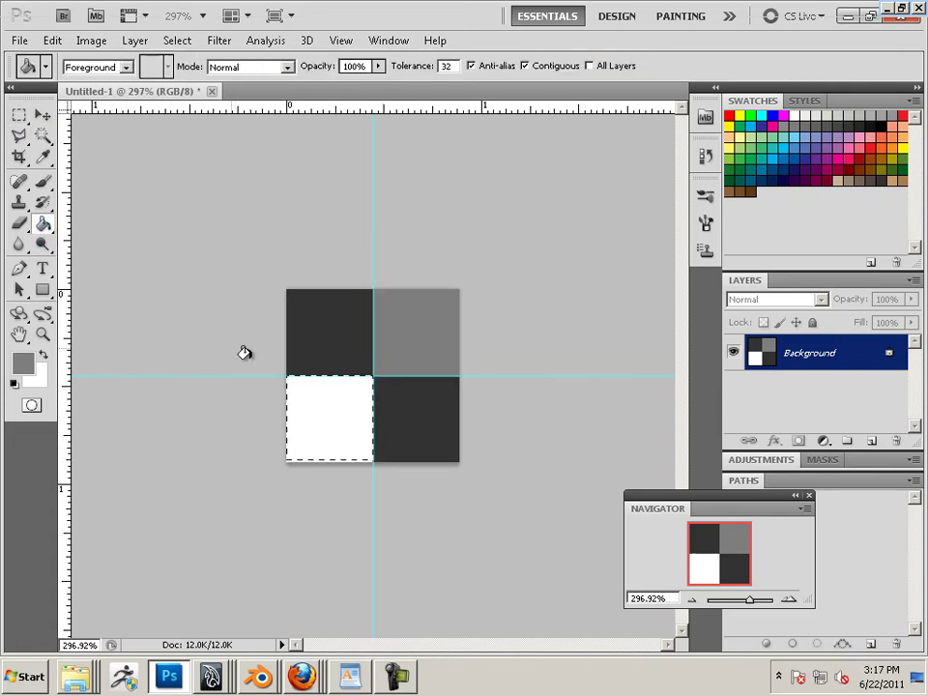
click(295, 385)
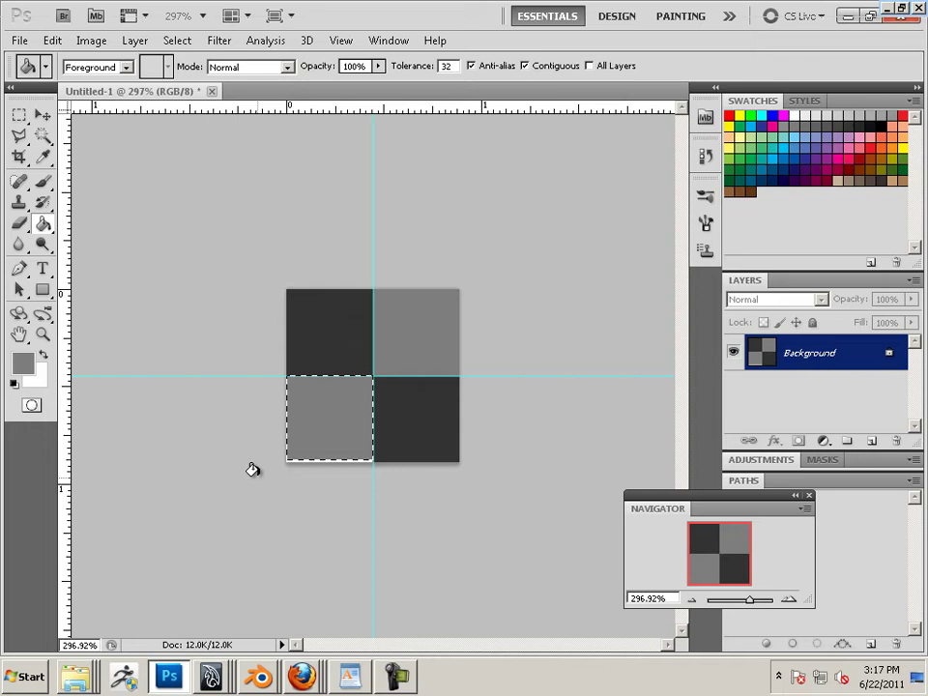
click(19, 116)
click(363, 476)
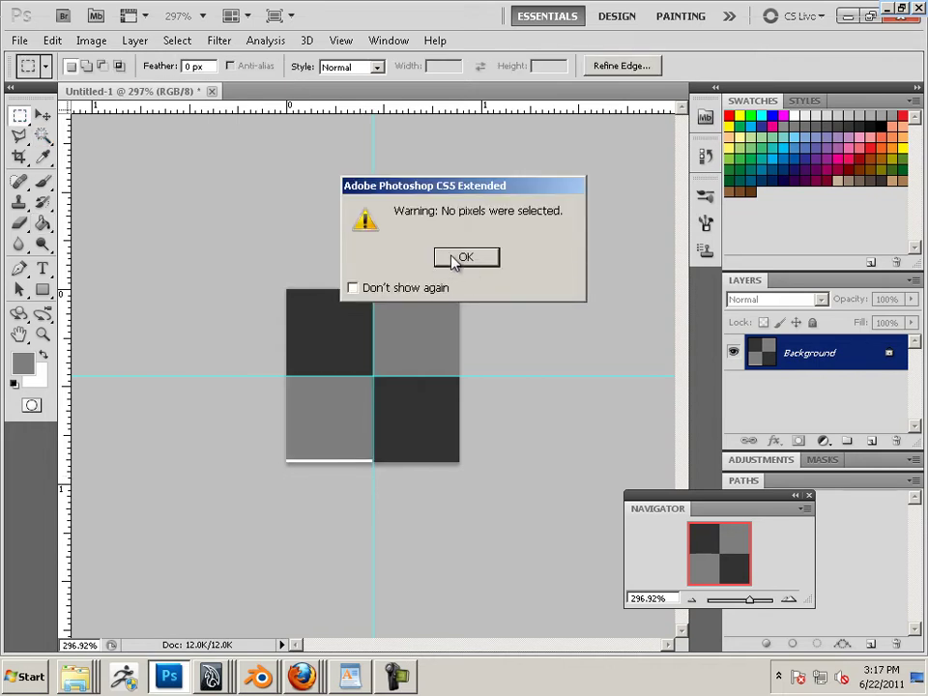
click(461, 258)
drag(362, 436, 374, 377)
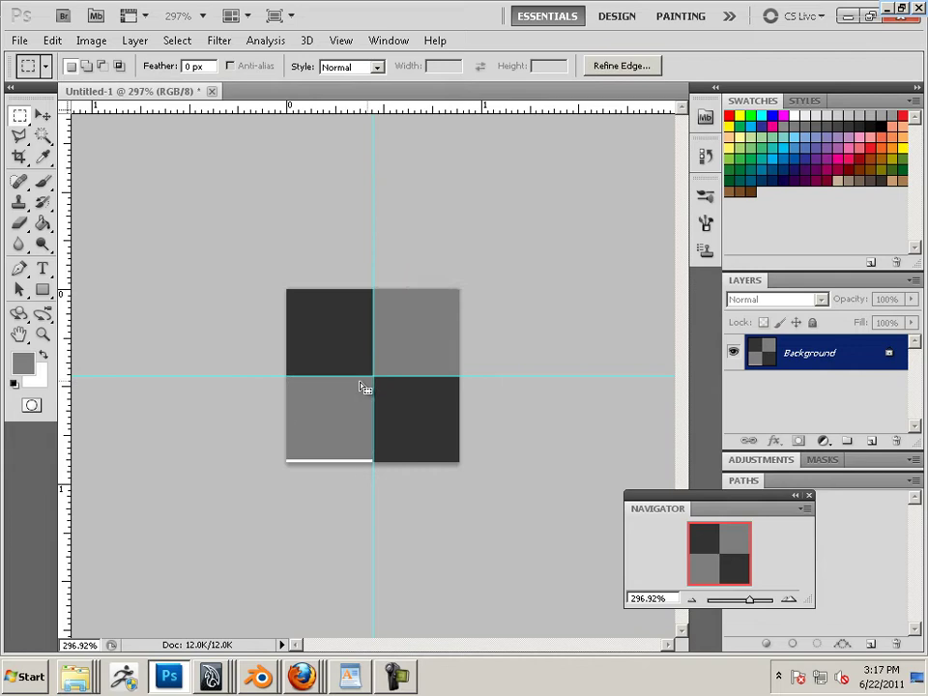
click(44, 229)
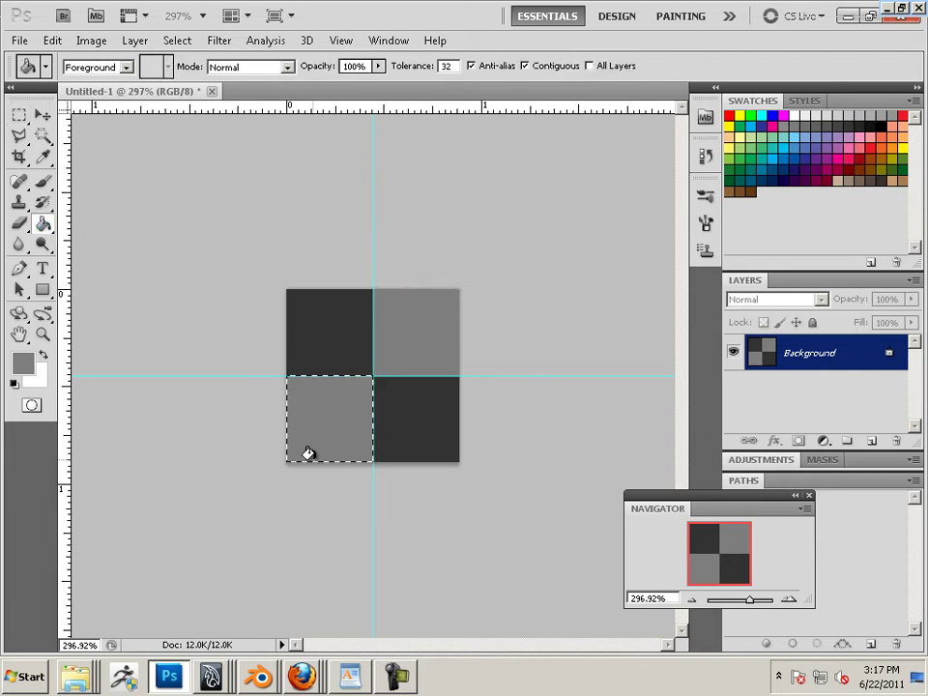
click(178, 41)
click(193, 73)
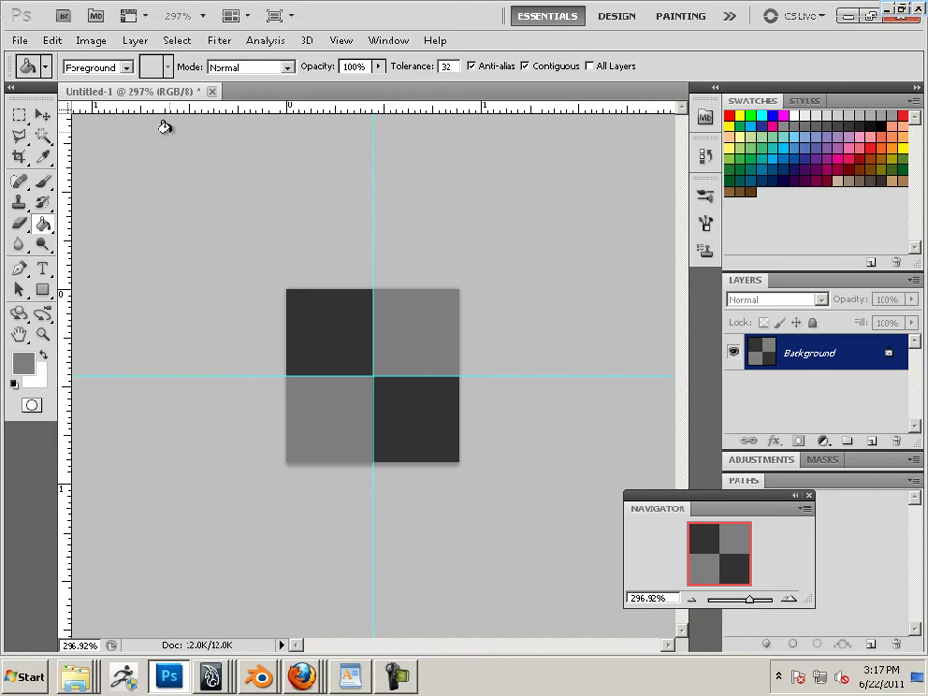
click(19, 117)
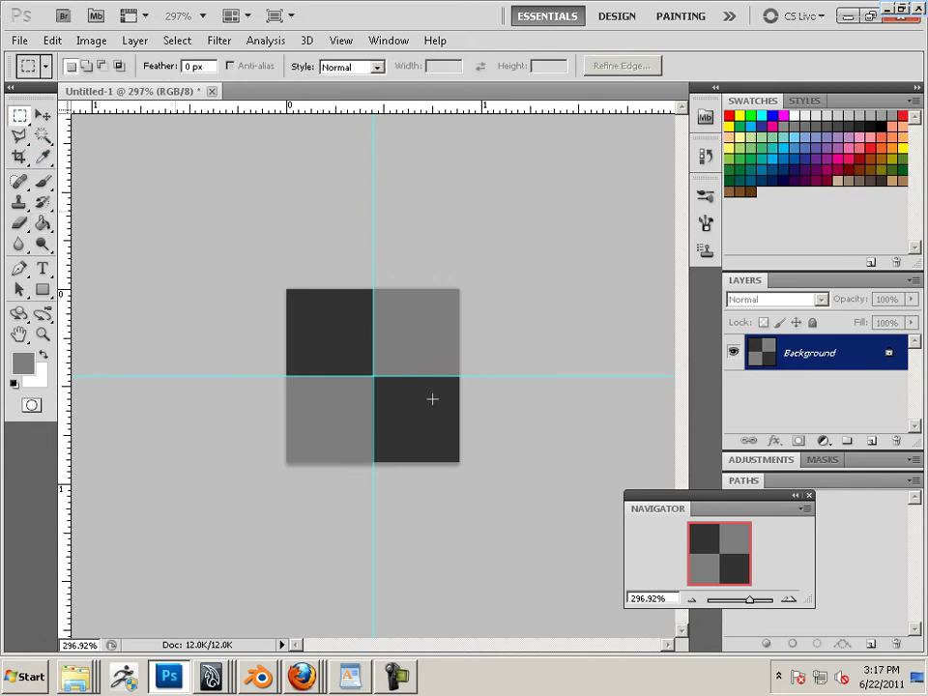
- Define the whole checker image as a pattern named Pattern 1
key(ctrl+a)
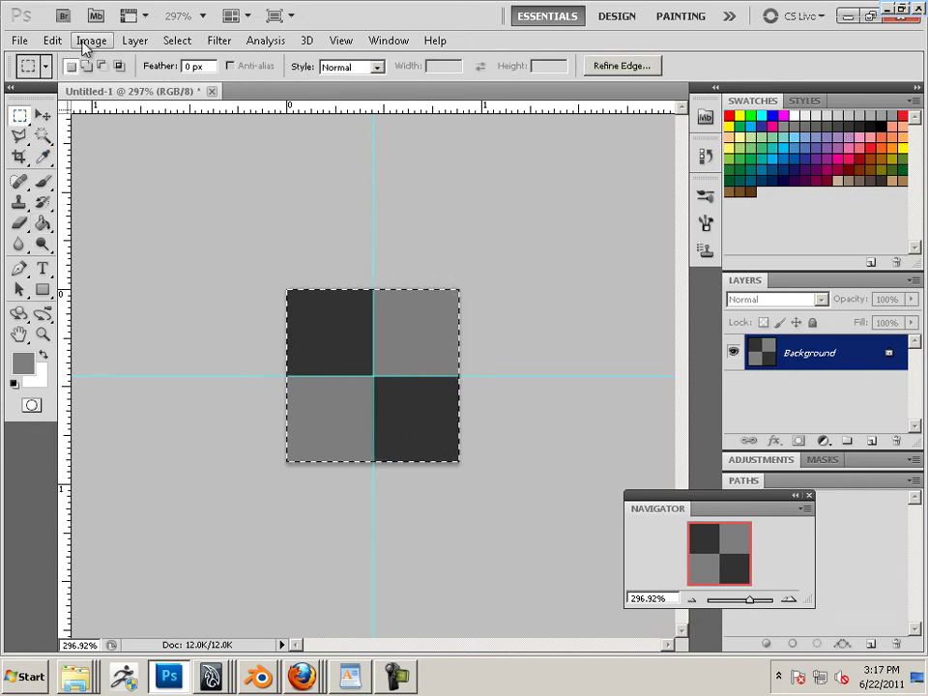
click(58, 43)
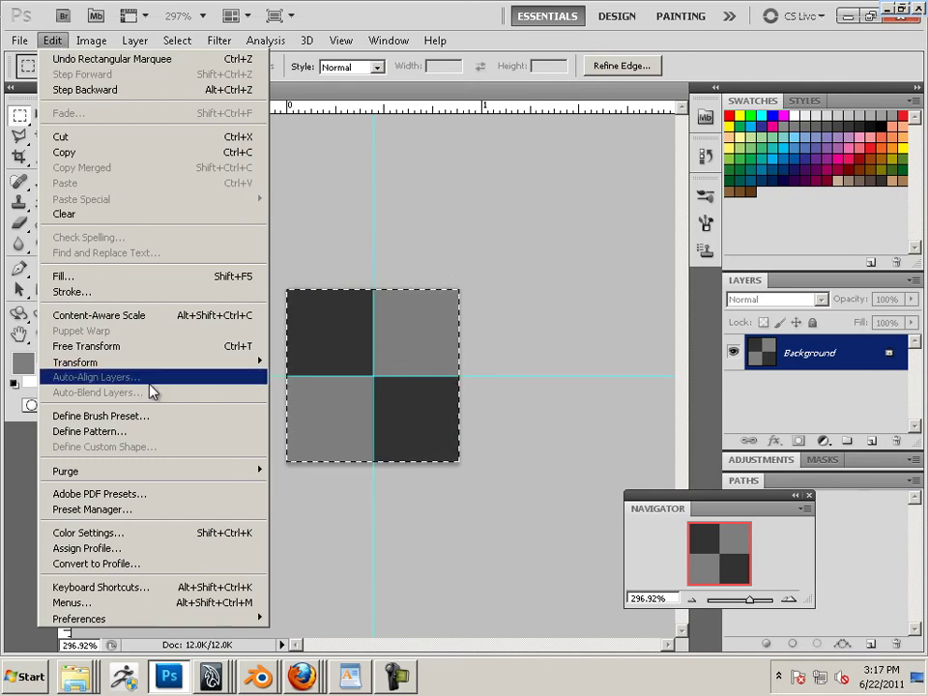
click(155, 432)
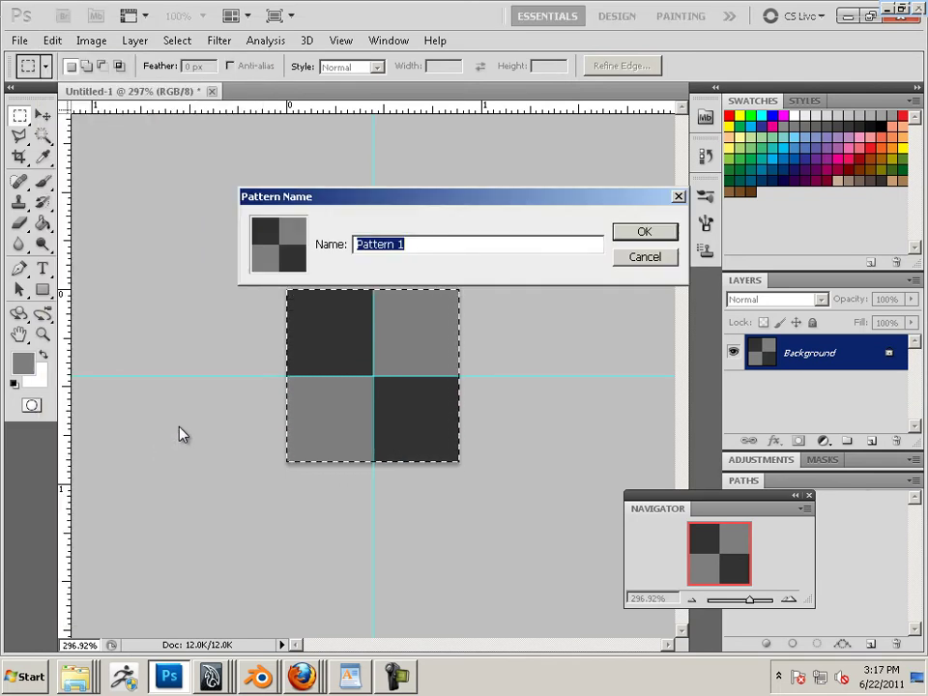
click(629, 235)
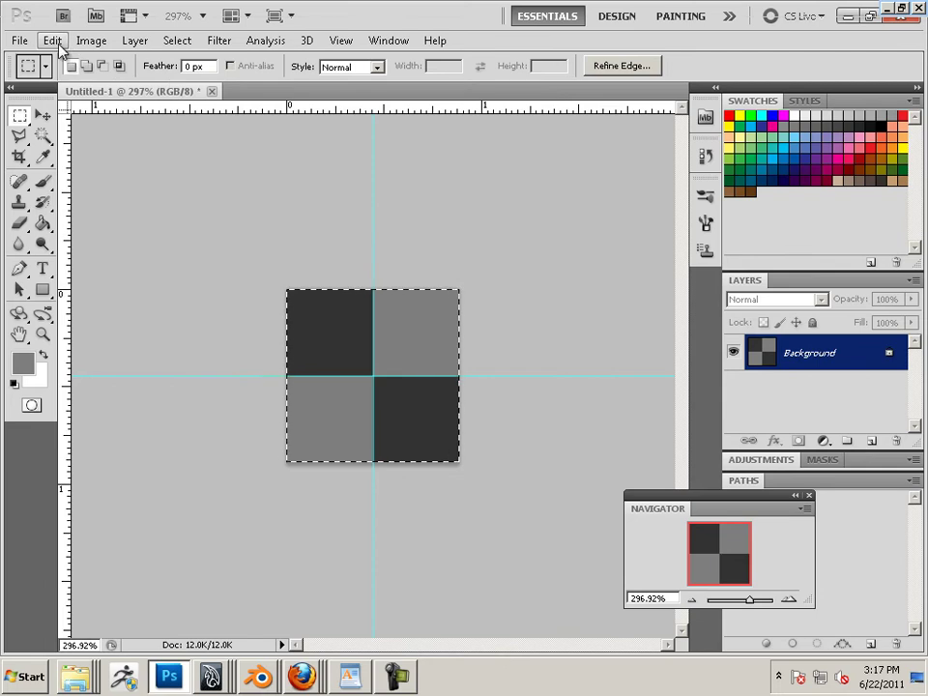
- Create a new 1024 by 1024 pixel white document
click(19, 41)
click(29, 56)
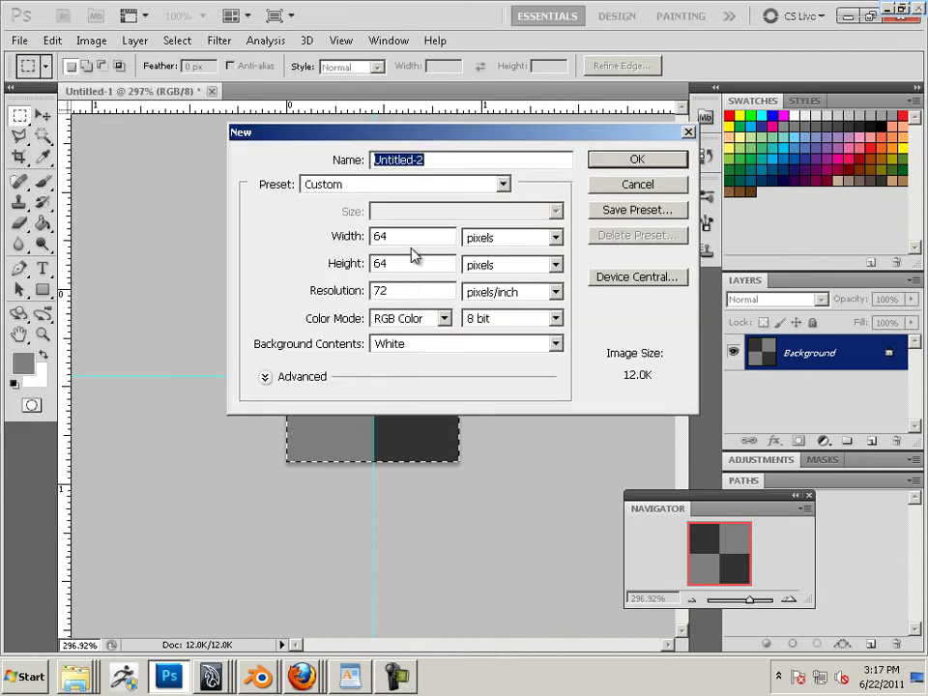
key(Tab)
text(102)
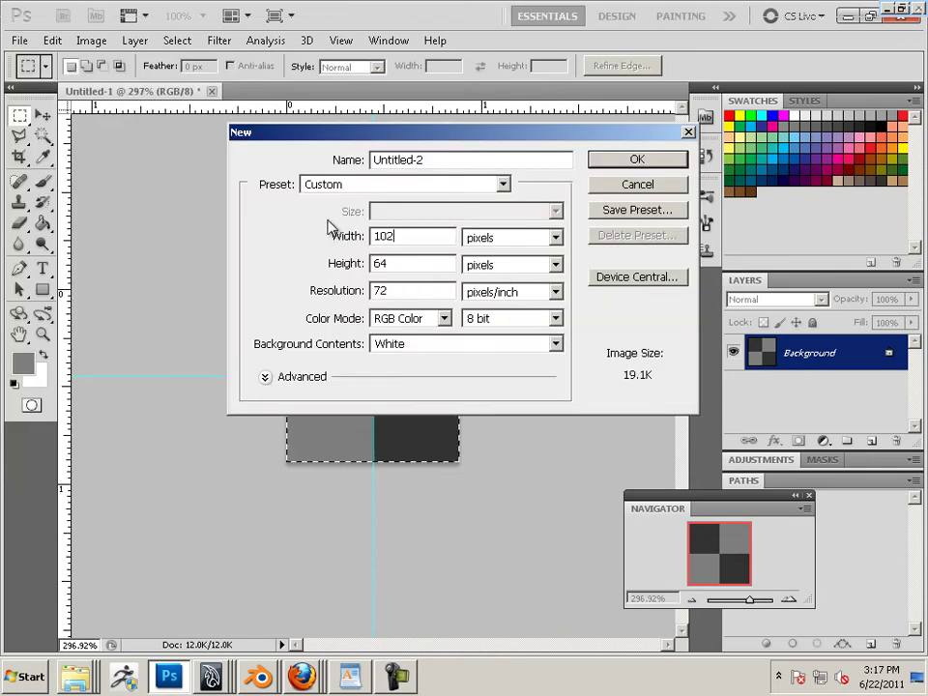
text(4)
key(Tab)
text(1024)
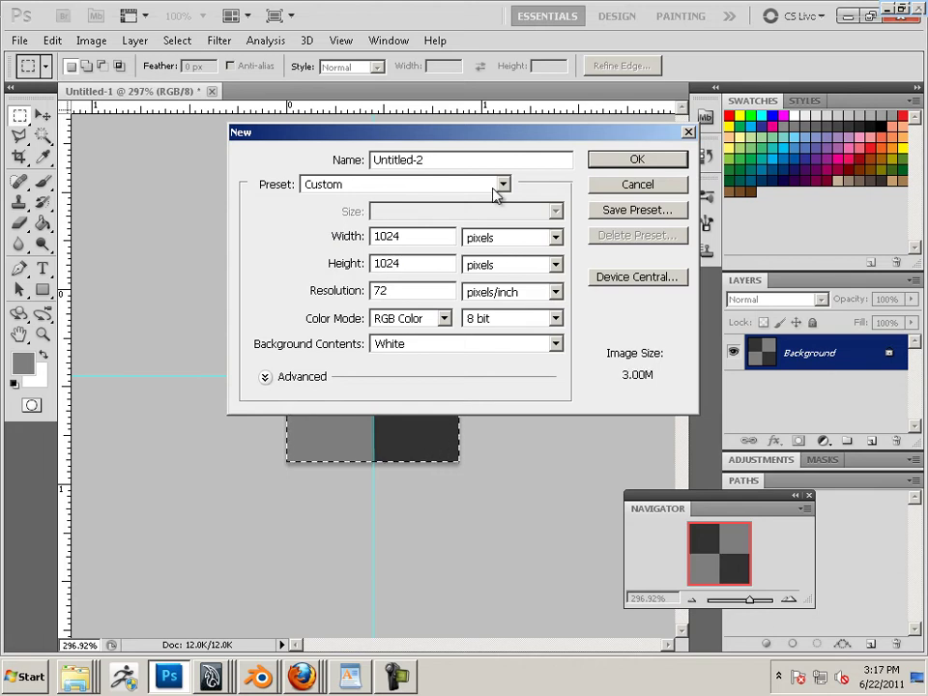
click(607, 163)
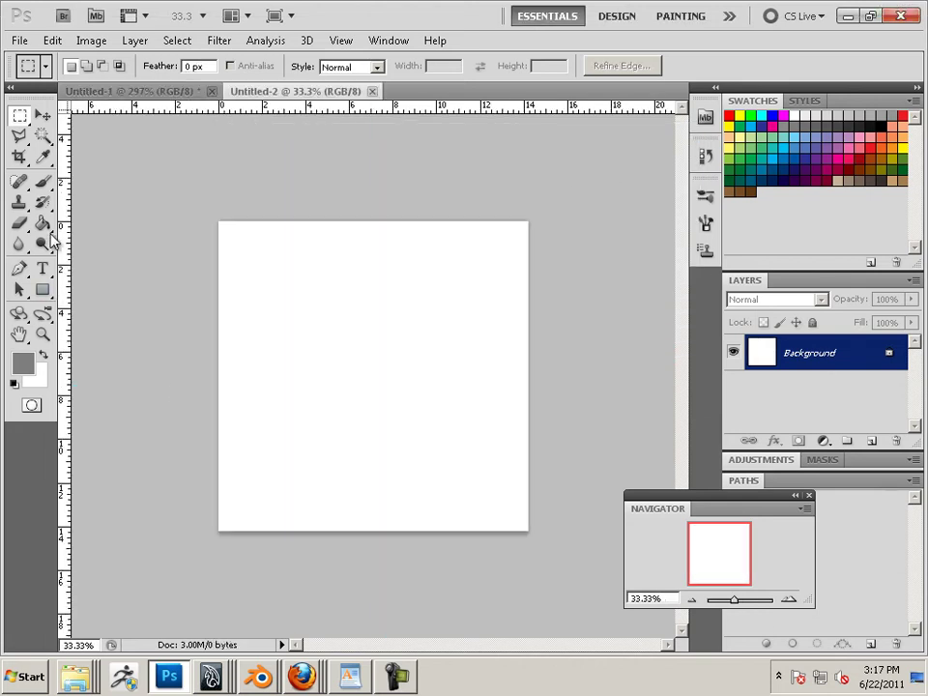
- Paint-bucket fill the new canvas with the checker pattern, then start Save As
click(44, 226)
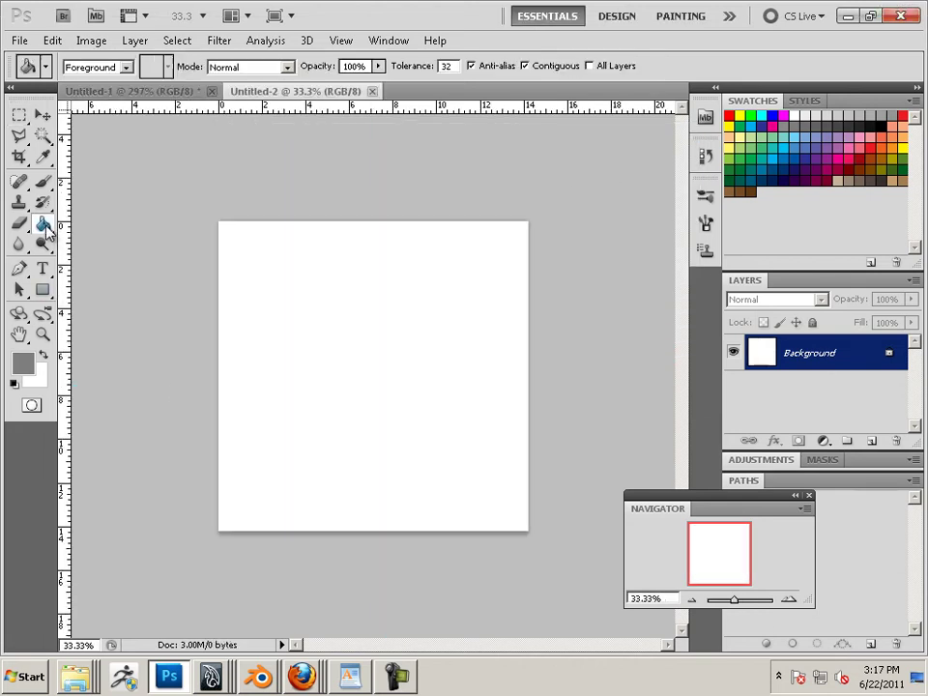
click(102, 75)
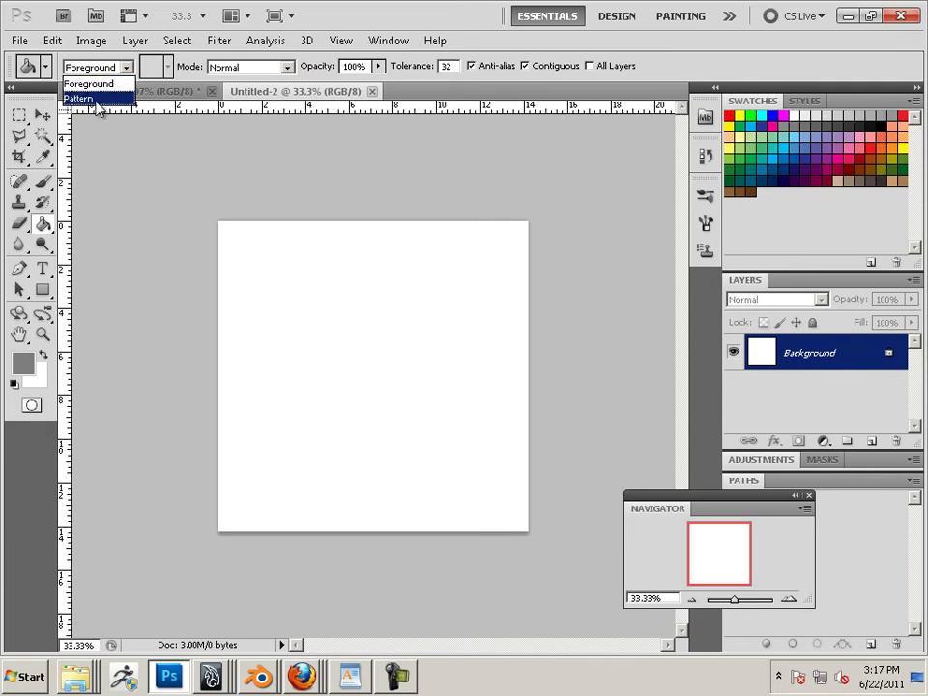
click(91, 98)
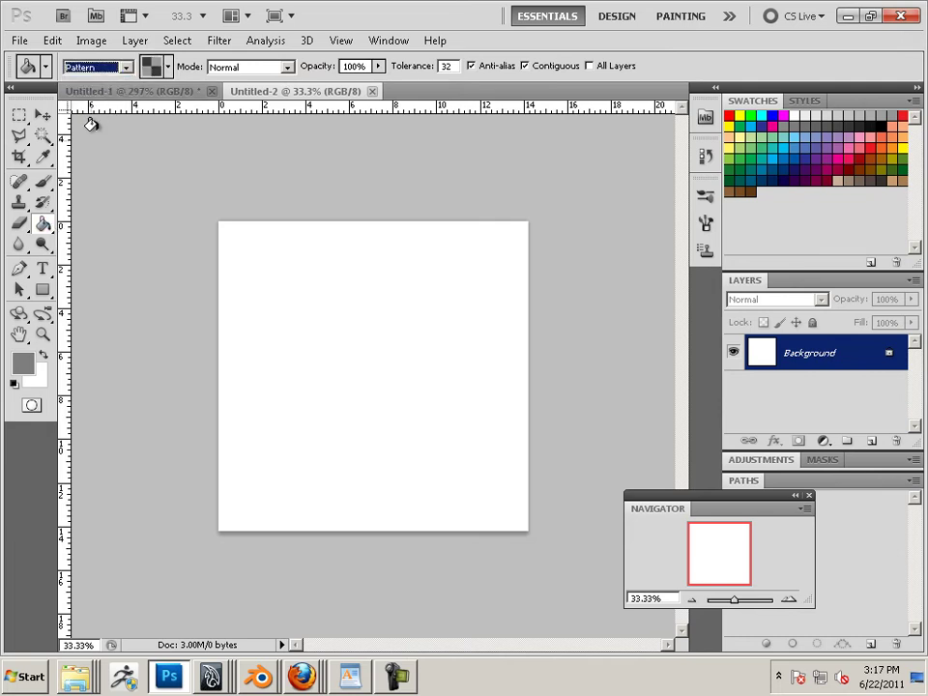
click(273, 285)
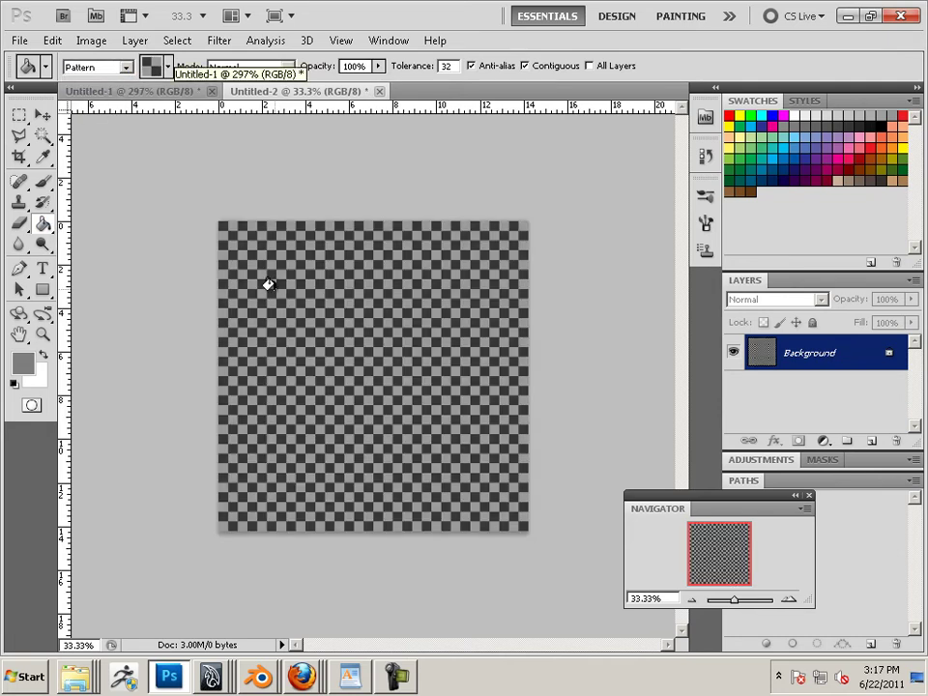
click(21, 40)
click(96, 293)
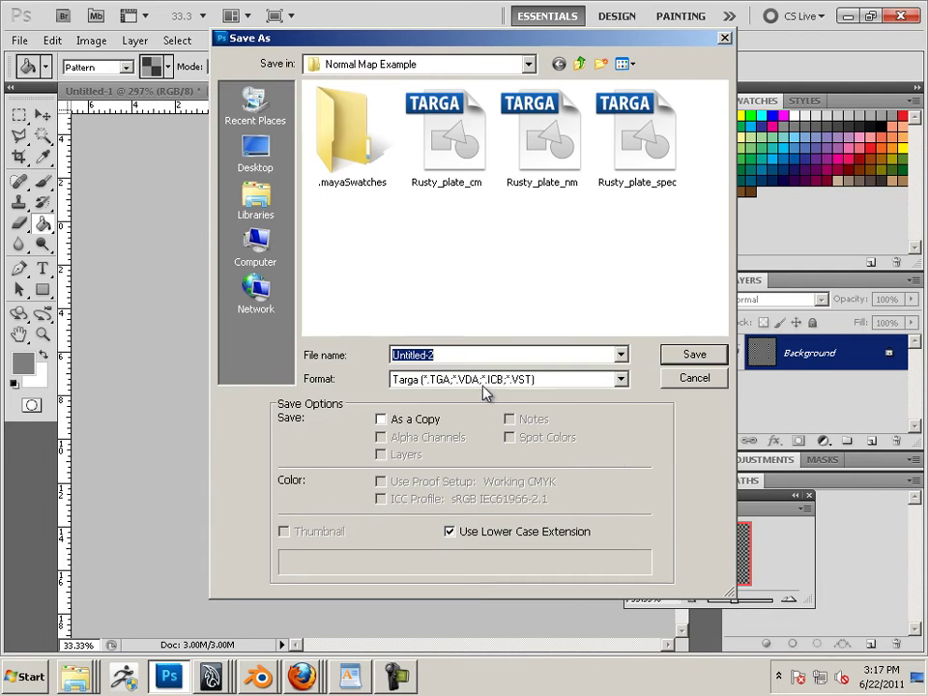
- Save the image as the Targa file Uv_test pattern.tga, accepting the Targa options
text(Uv_test pattern)
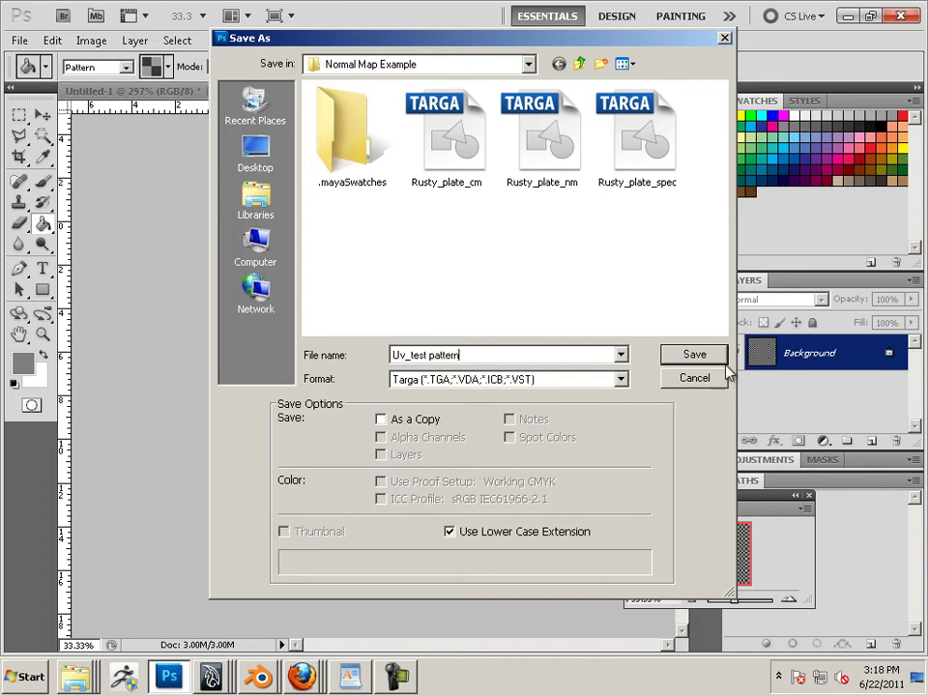
key(Return)
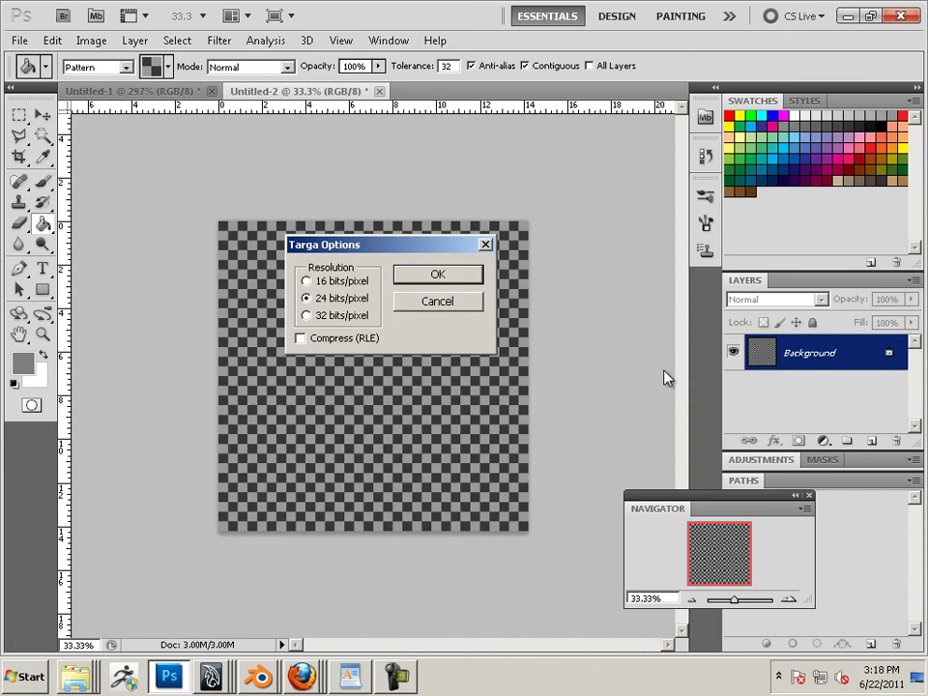
click(454, 274)
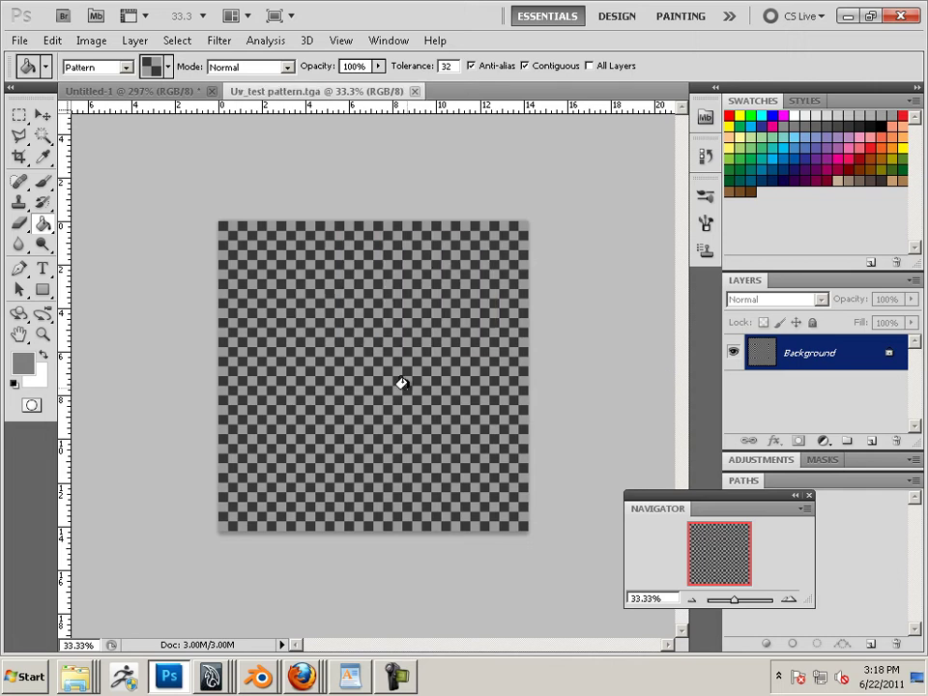
- In Blender, select all and open Uv_test pattern.tga from Desktop/blender sculpt adv/Normal Map Example
click(259, 677)
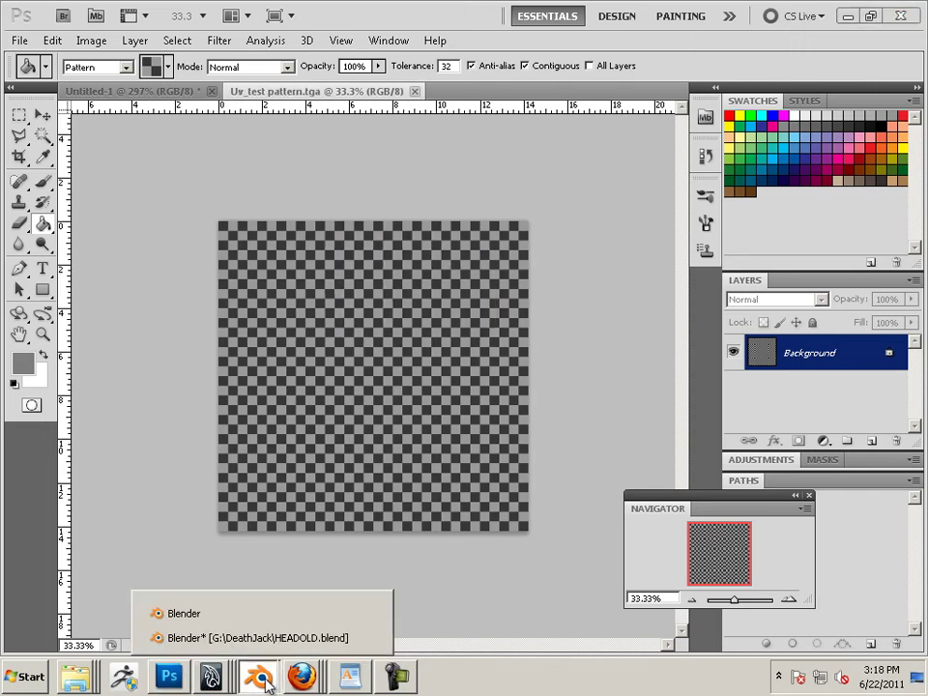
click(275, 637)
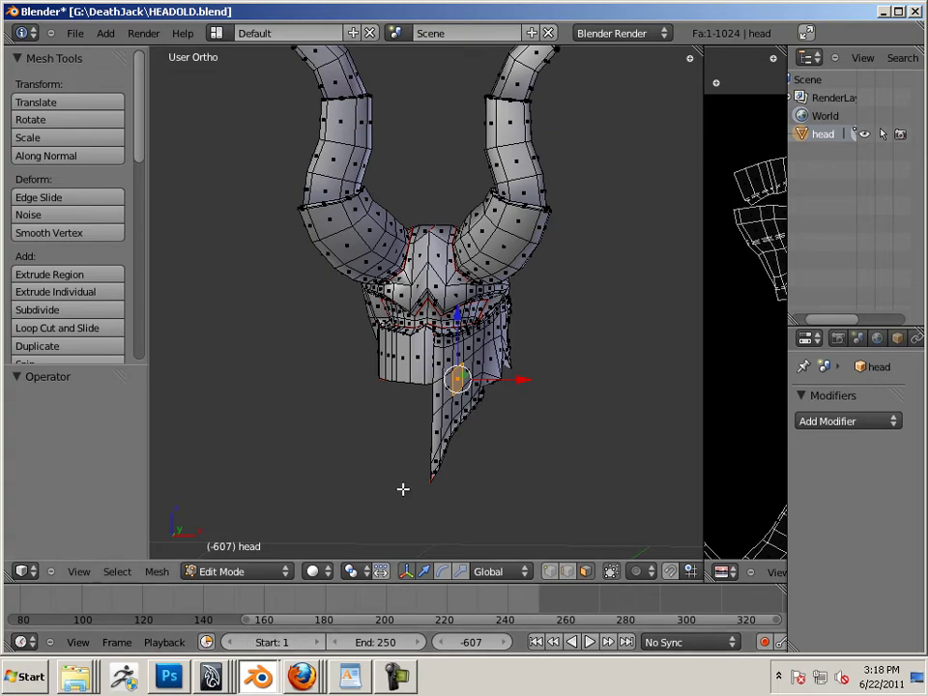
drag(702, 433, 447, 432)
key(a)
key(a)
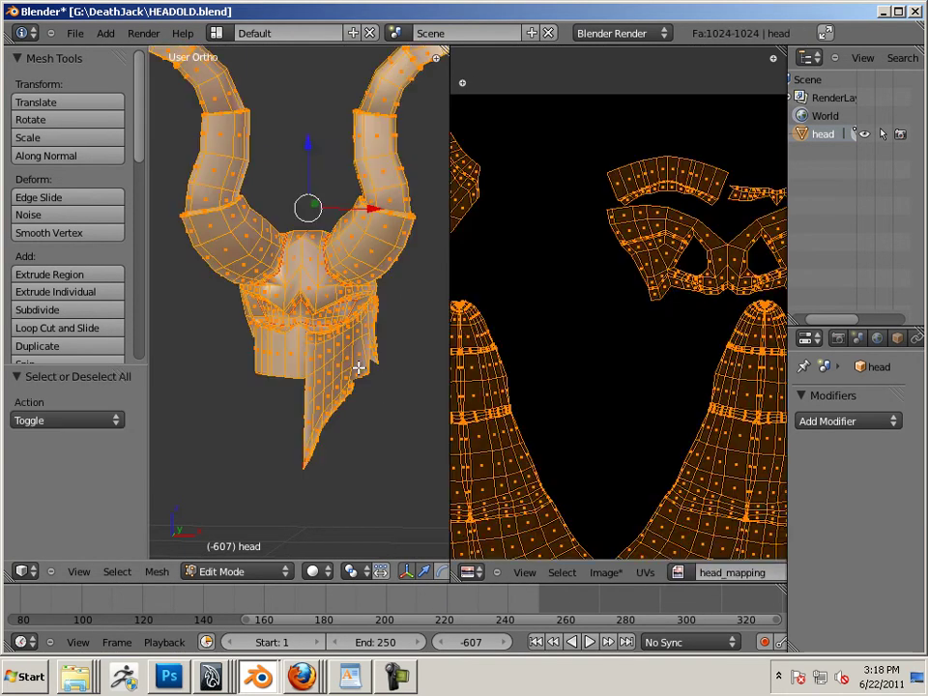
click(603, 573)
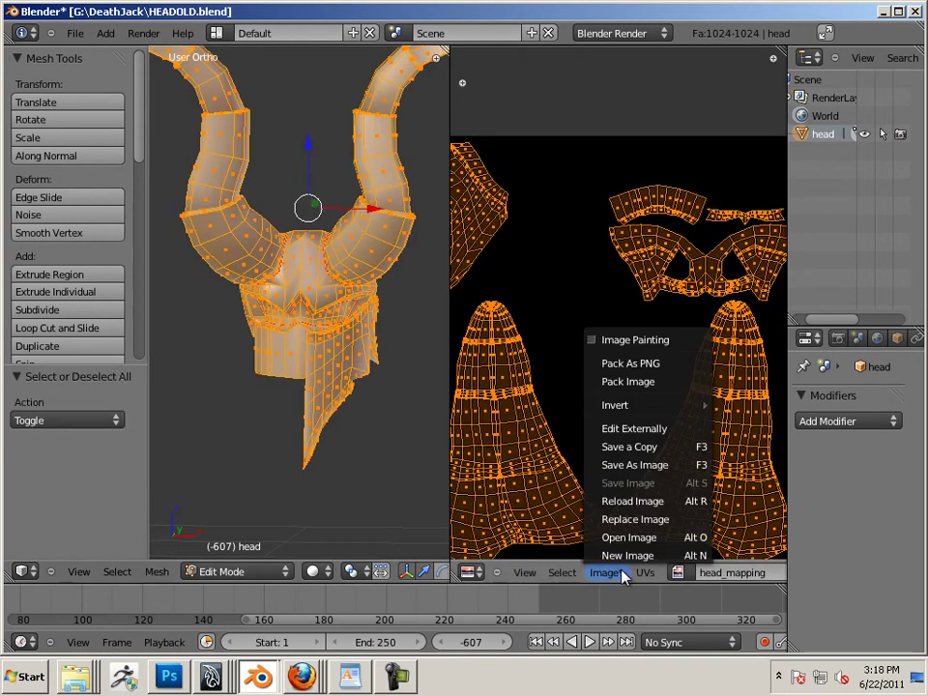
click(636, 547)
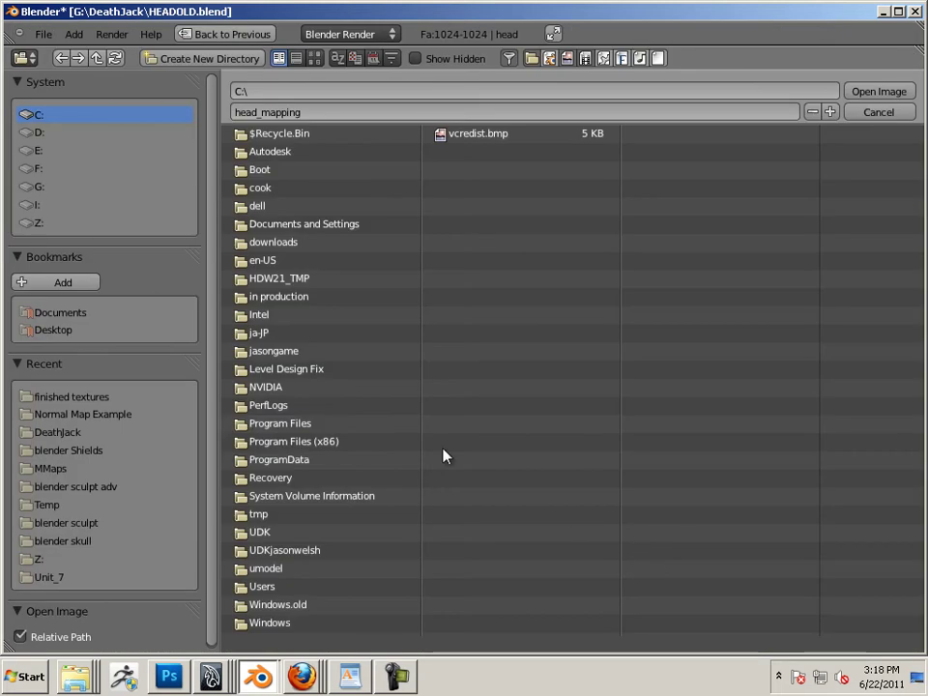
click(53, 331)
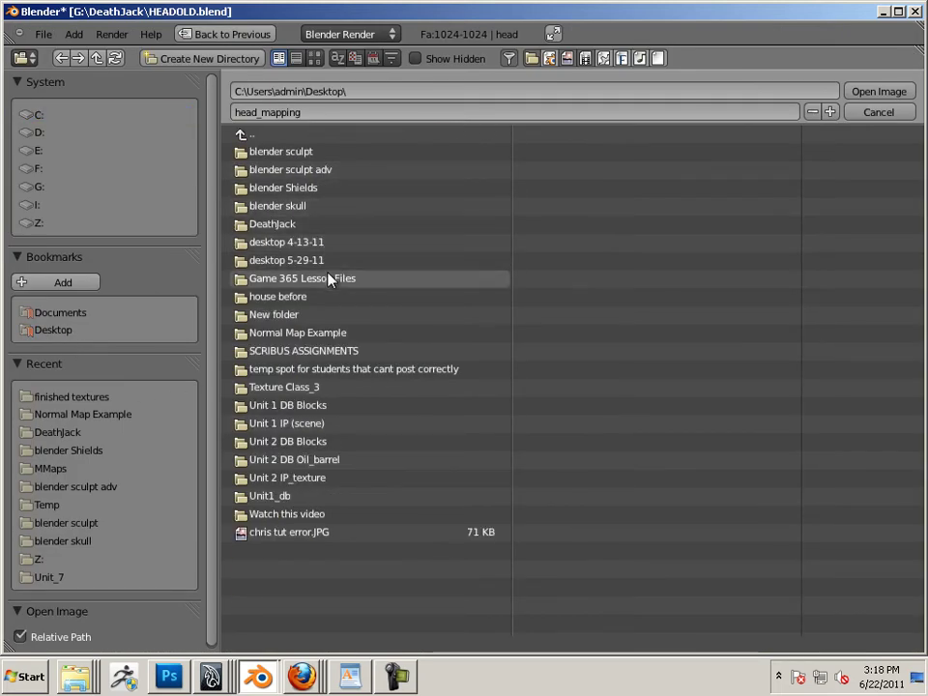
click(318, 172)
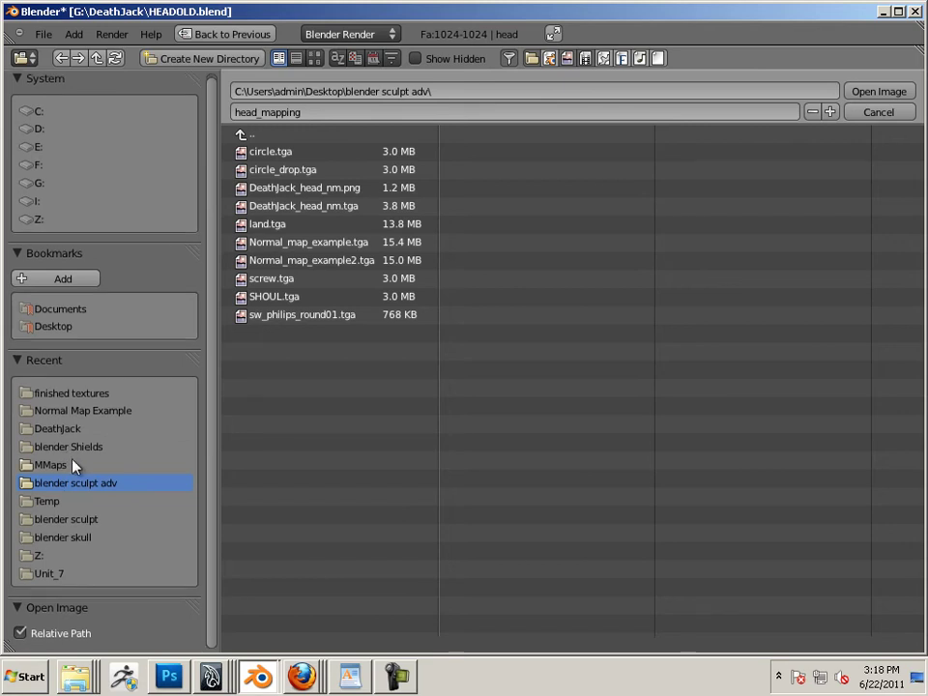
click(90, 416)
double_click(290, 207)
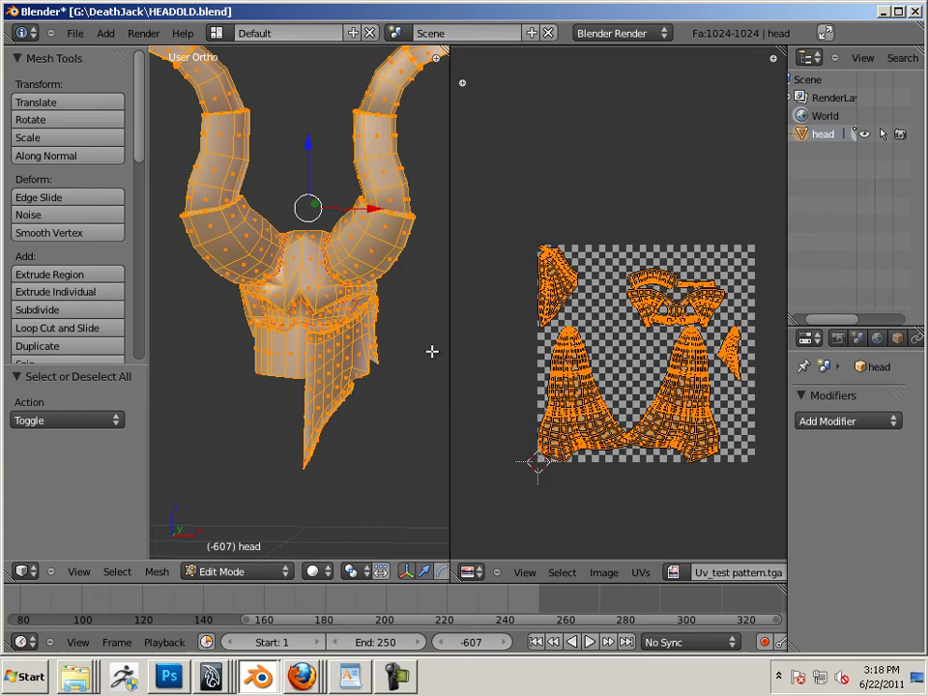
- Switch the 3D viewport to Textured shading, widen it, and orbit to see the checkered helmet
right_drag(451, 354, 436, 437)
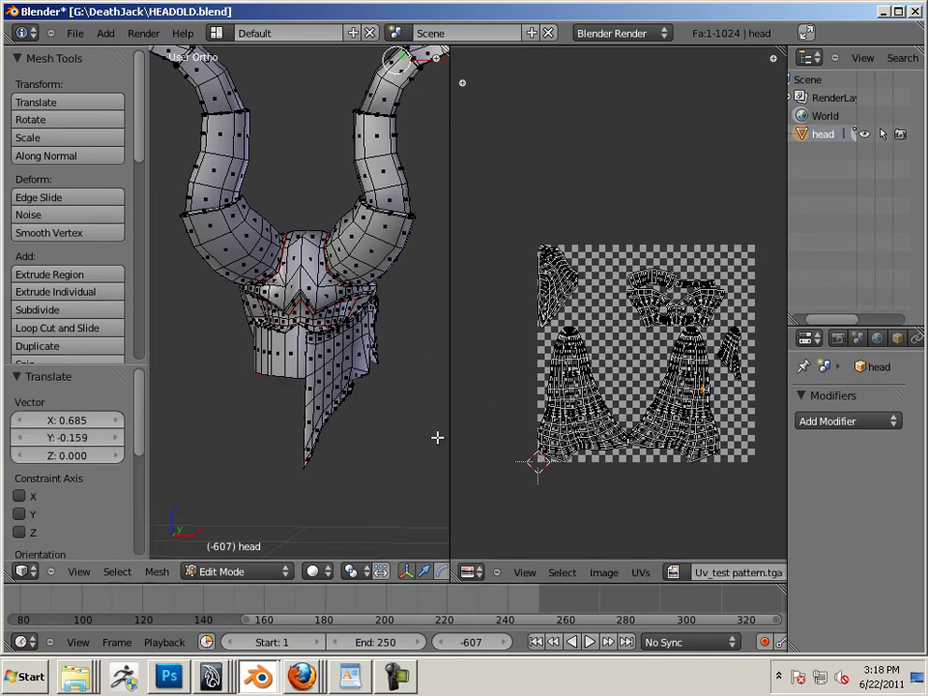
click(322, 572)
click(353, 493)
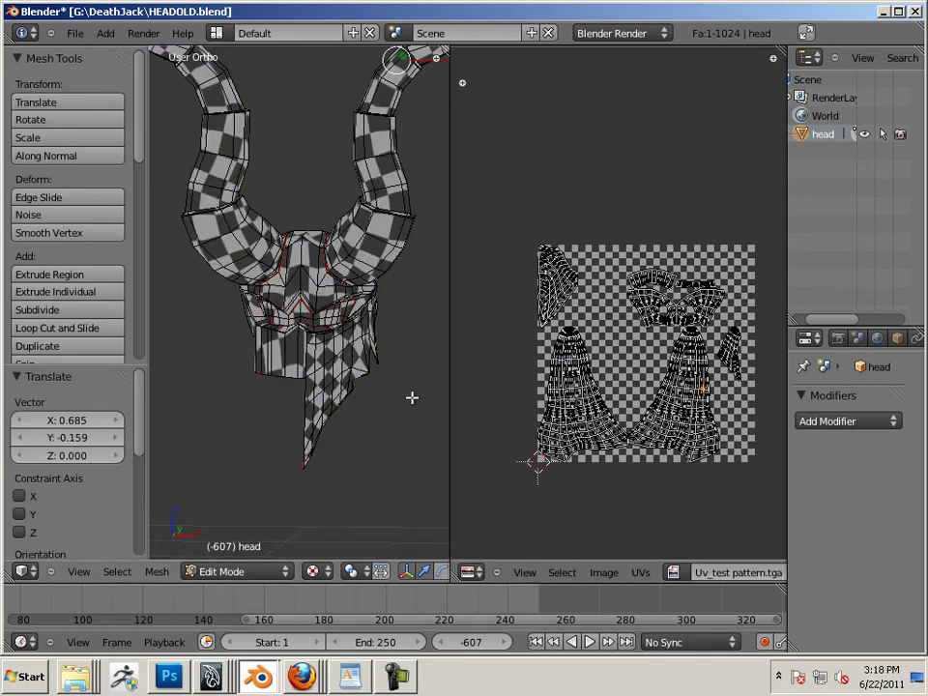
drag(449, 367, 544, 373)
middle_drag(504, 377, 408, 392)
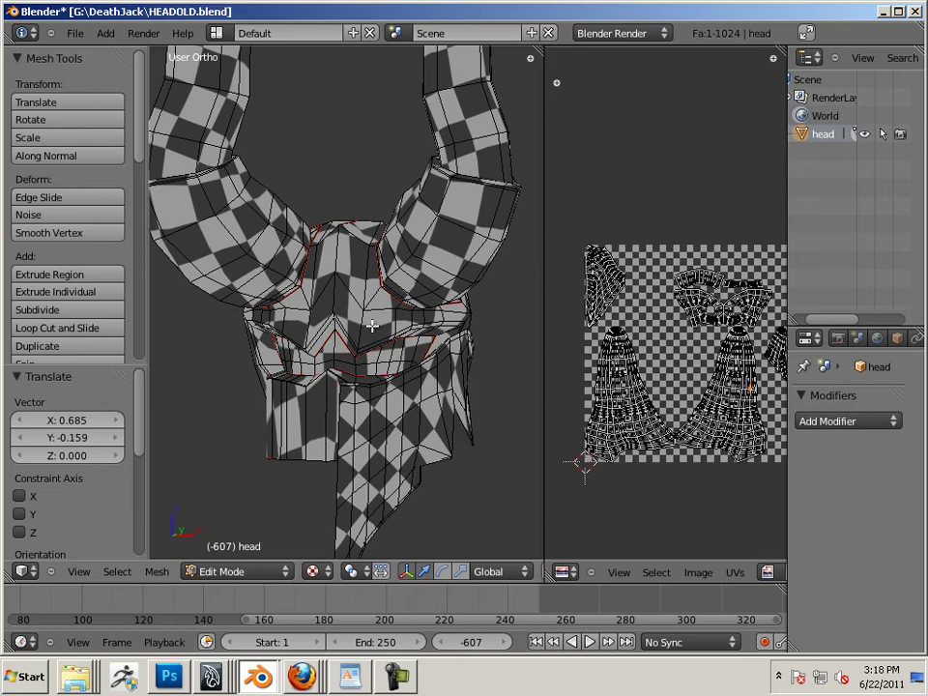
key(u)
key(a)
key(a)
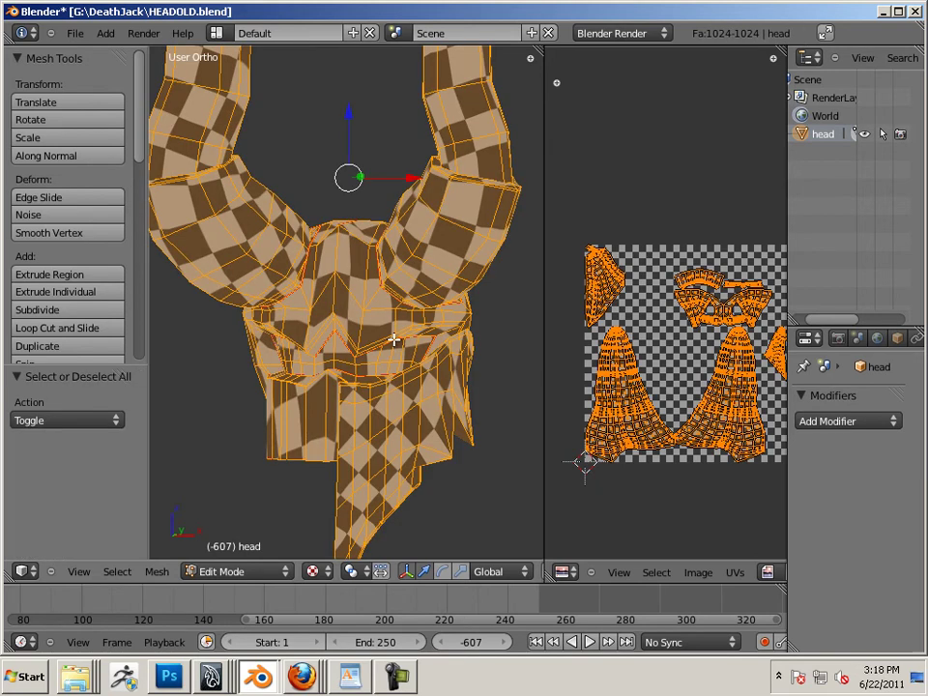
- Unwrap the whole mesh via U > Unwrap, deselect, and enlarge the UV editor view
key(u)
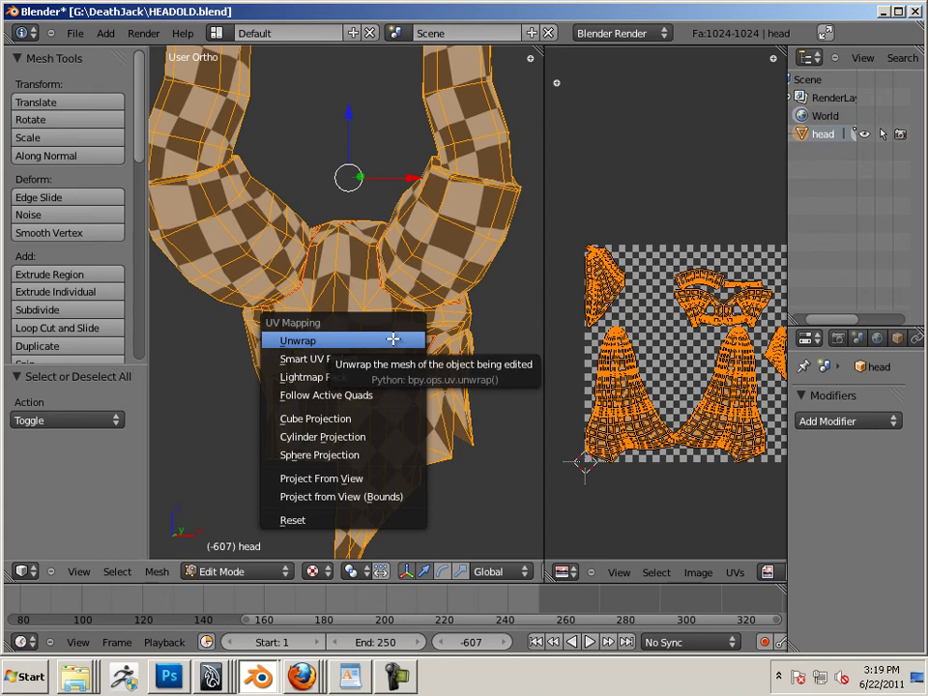
click(393, 340)
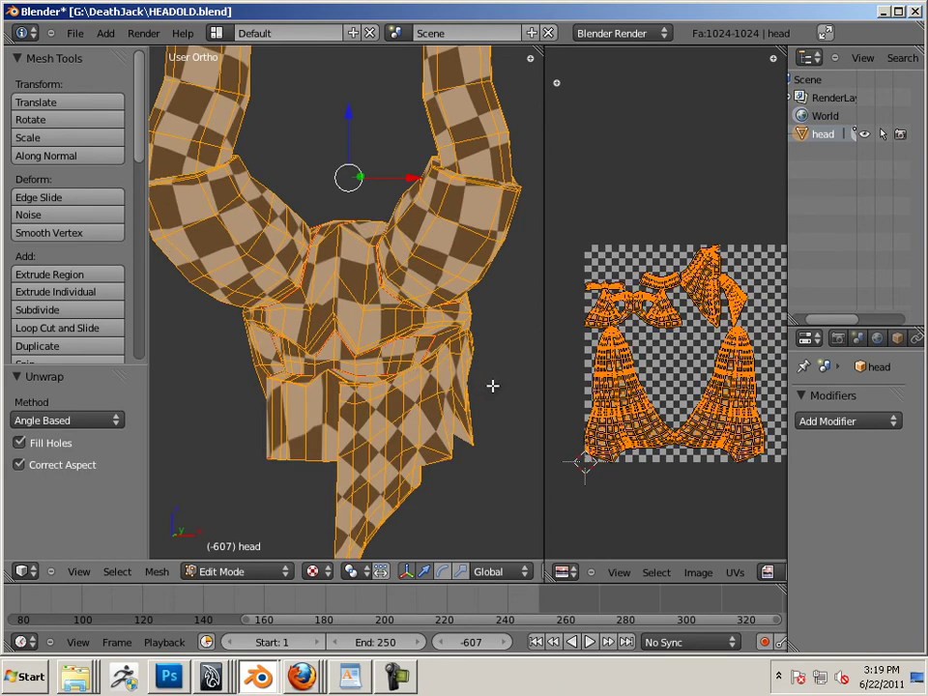
key(a)
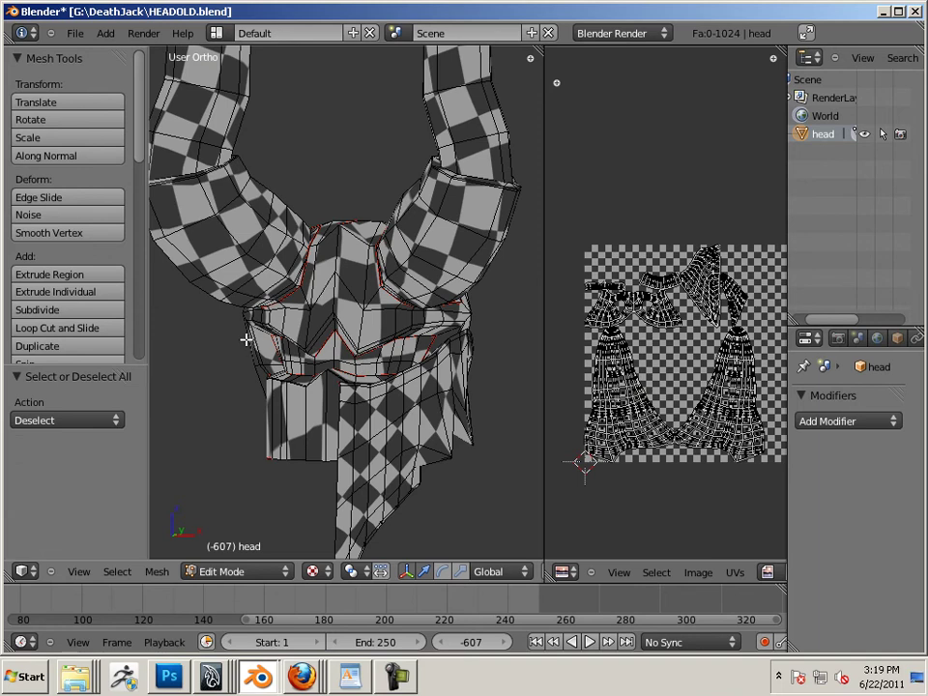
middle_drag(247, 340, 396, 367)
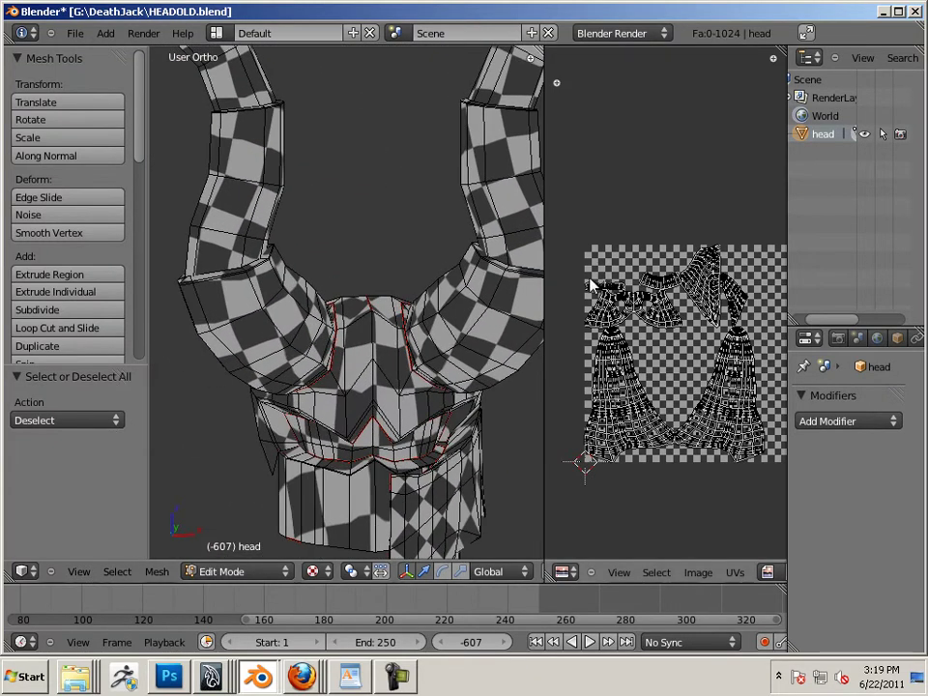
drag(545, 275, 440, 269)
scroll(328, 329, up, 3)
scroll(304, 174, up, 5)
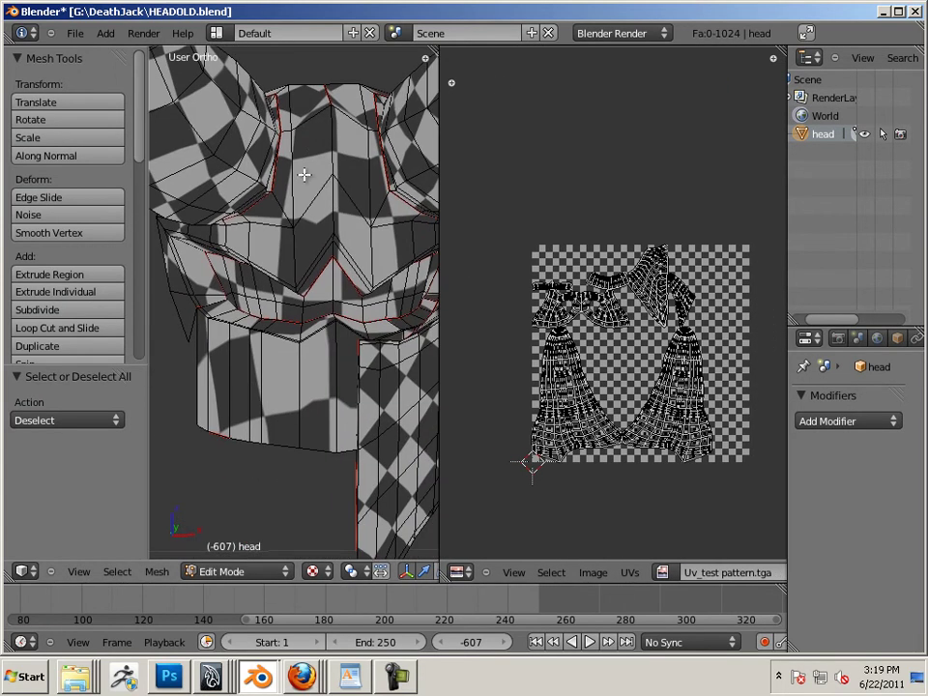
- Zoom in on the UV layout and select one face together with its linked island
scroll(338, 232, up, 4)
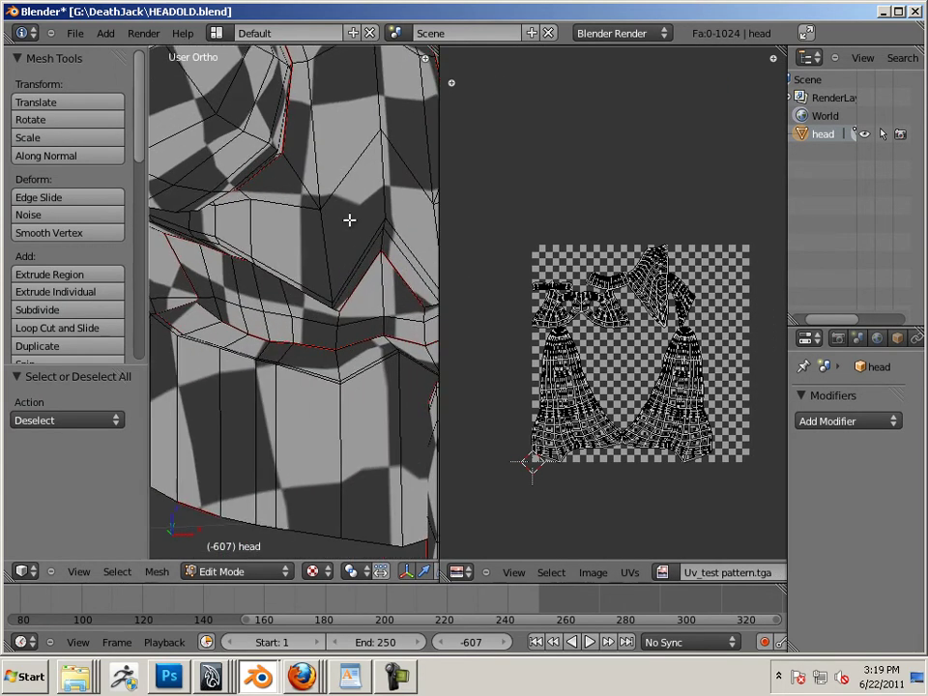
scroll(538, 359, up, 2)
scroll(538, 360, up, 1)
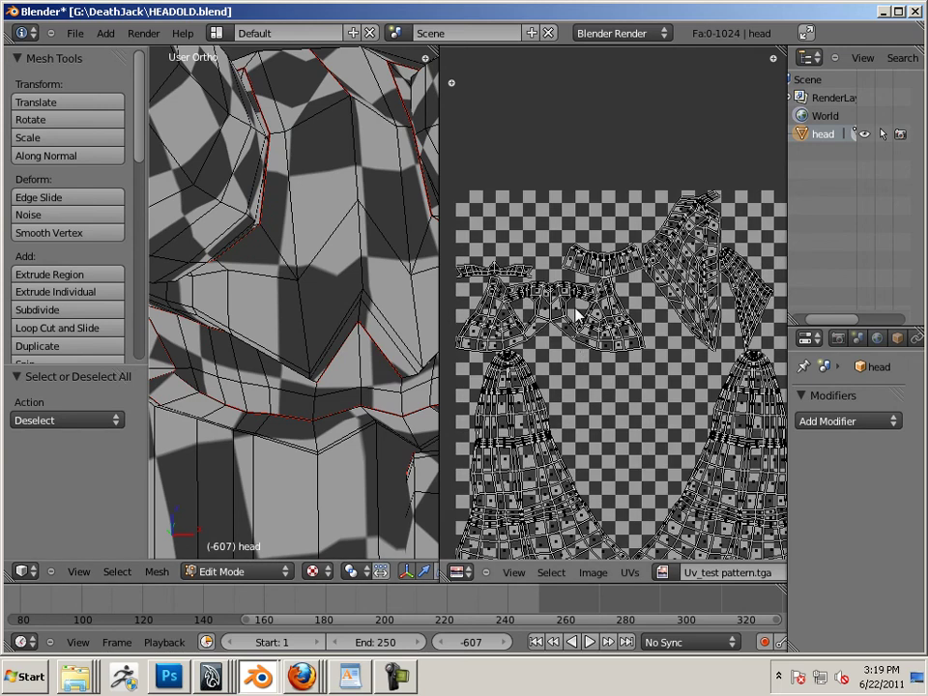
right_click(569, 334)
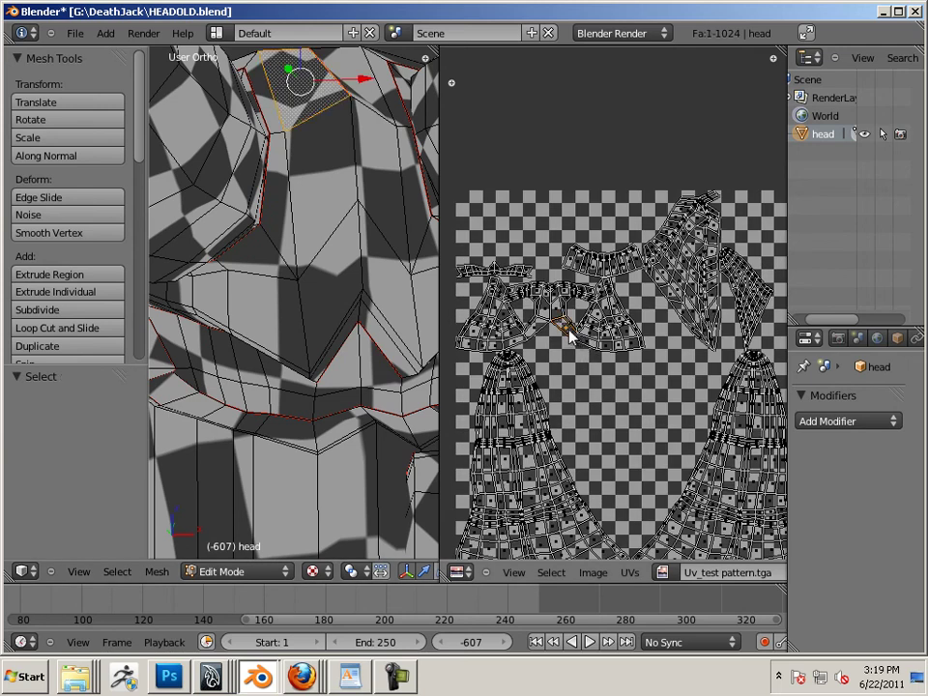
key(l)
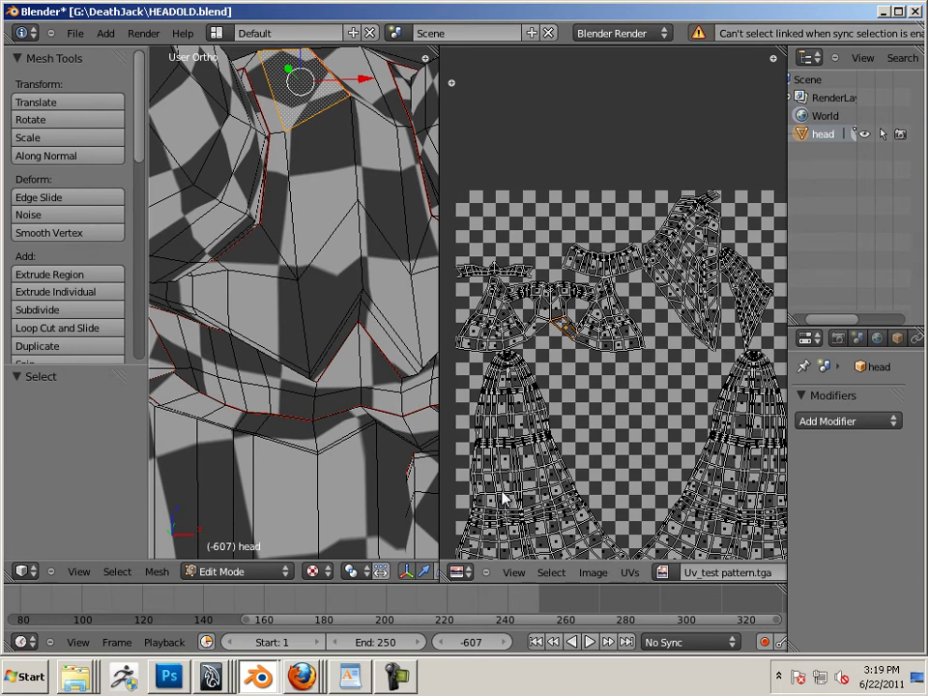
- Widen the UV editor, turn off UV selection sync, show the full layout, and select the eye-opening island
drag(437, 464, 232, 460)
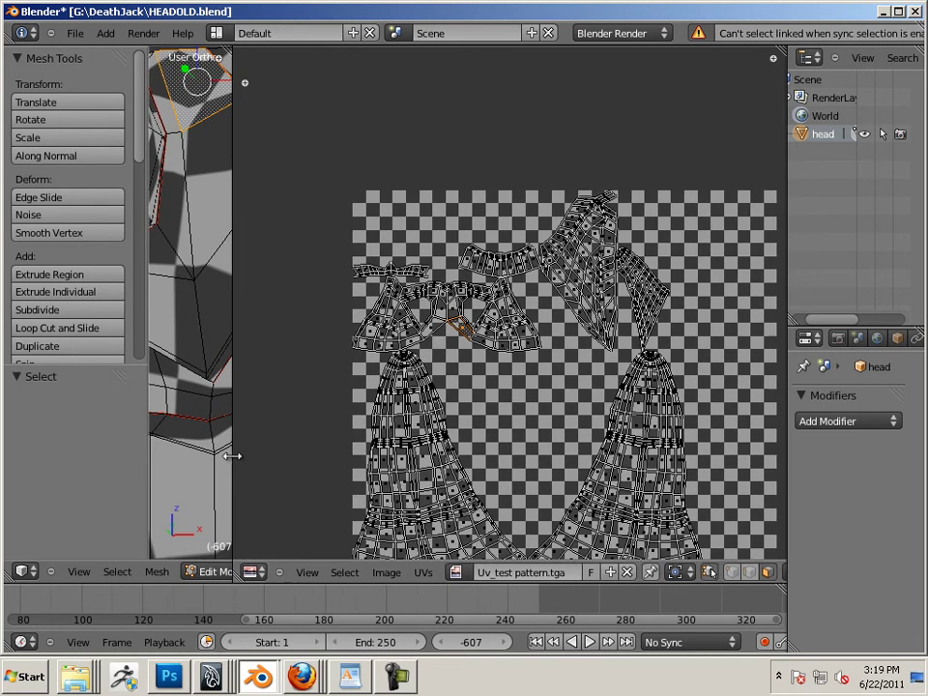
click(710, 571)
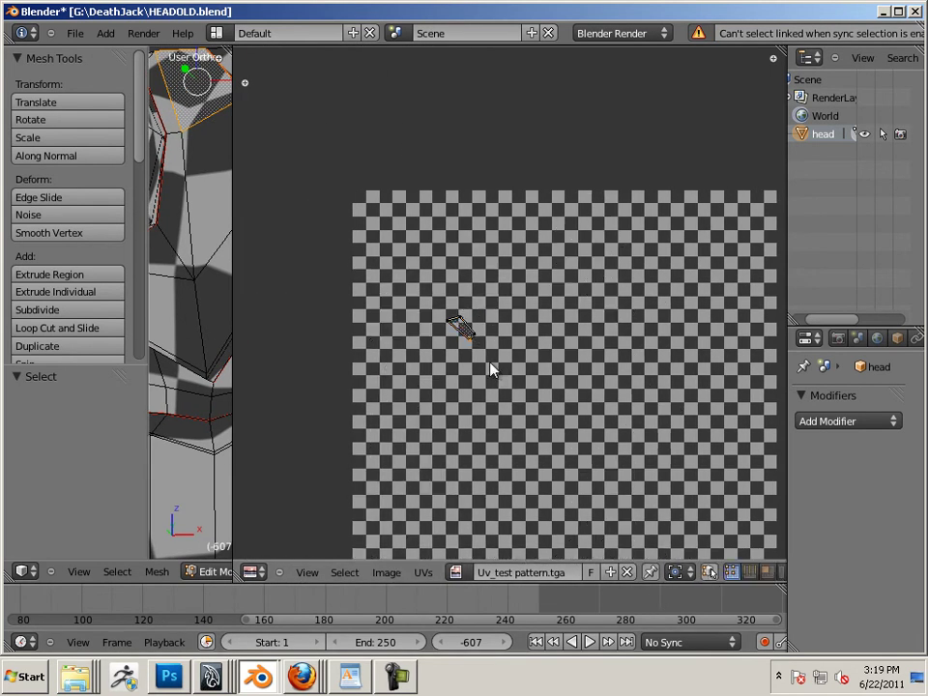
right_click(168, 288)
key(a)
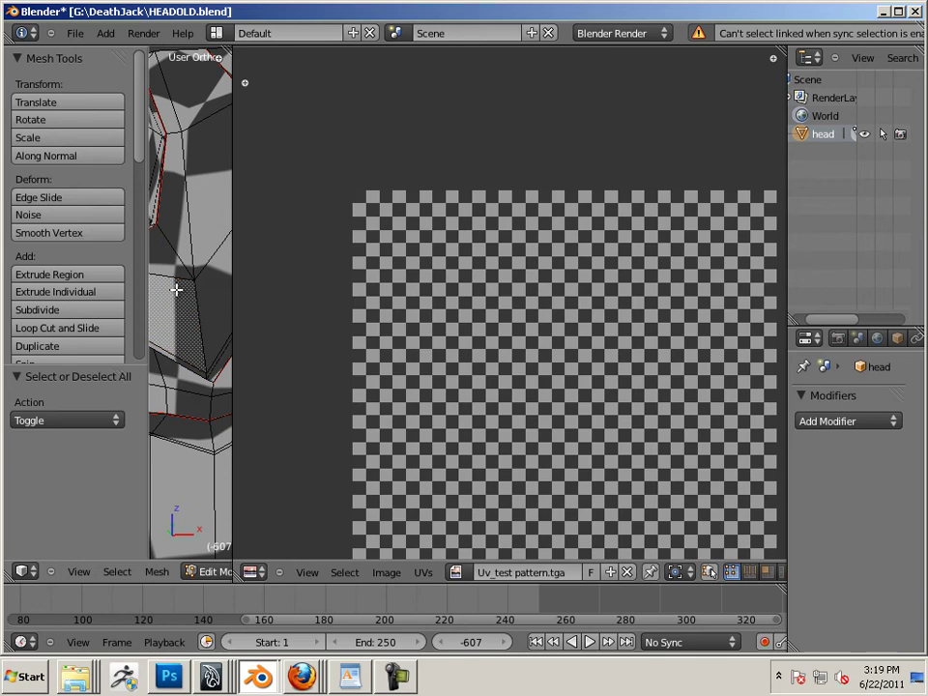
key(a)
right_click(437, 306)
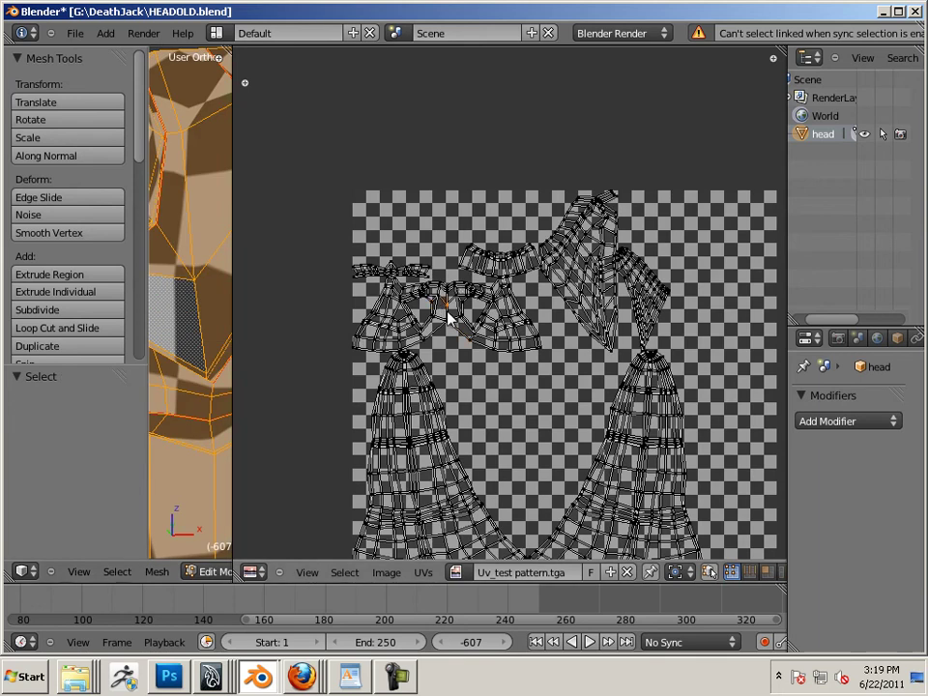
key(l)
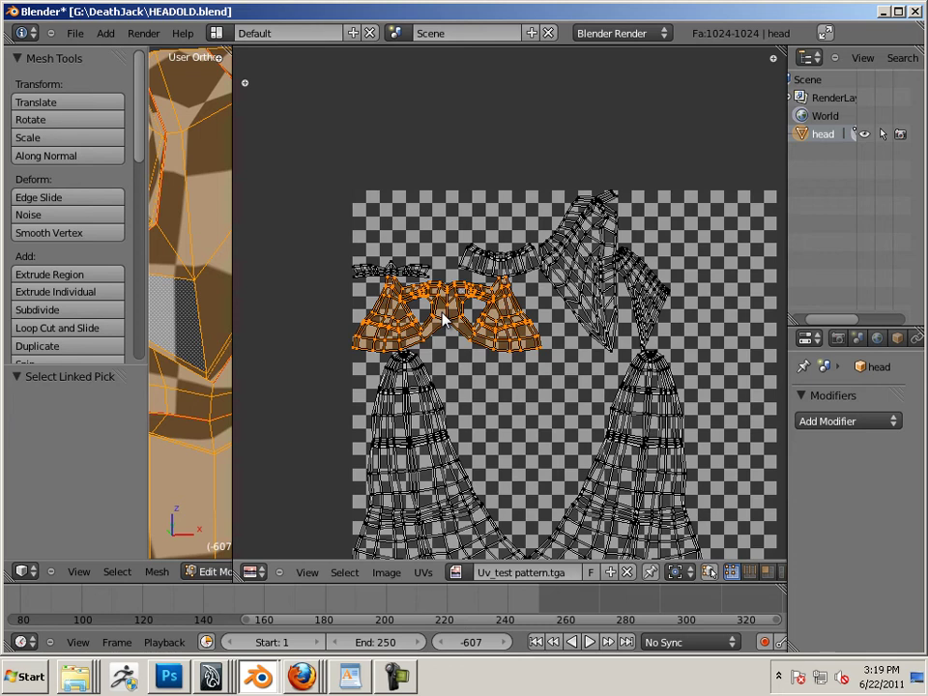
- Scale the eye-opening island 1.897 times, move it 0.492 above the texture, and widen the helmet view
key(s)
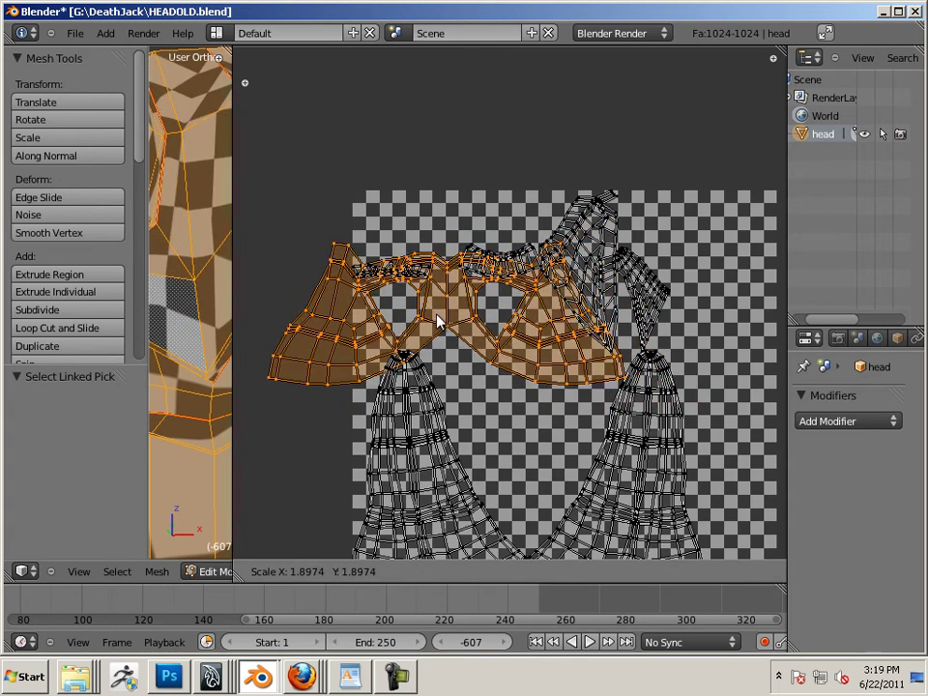
click(438, 321)
key(g)
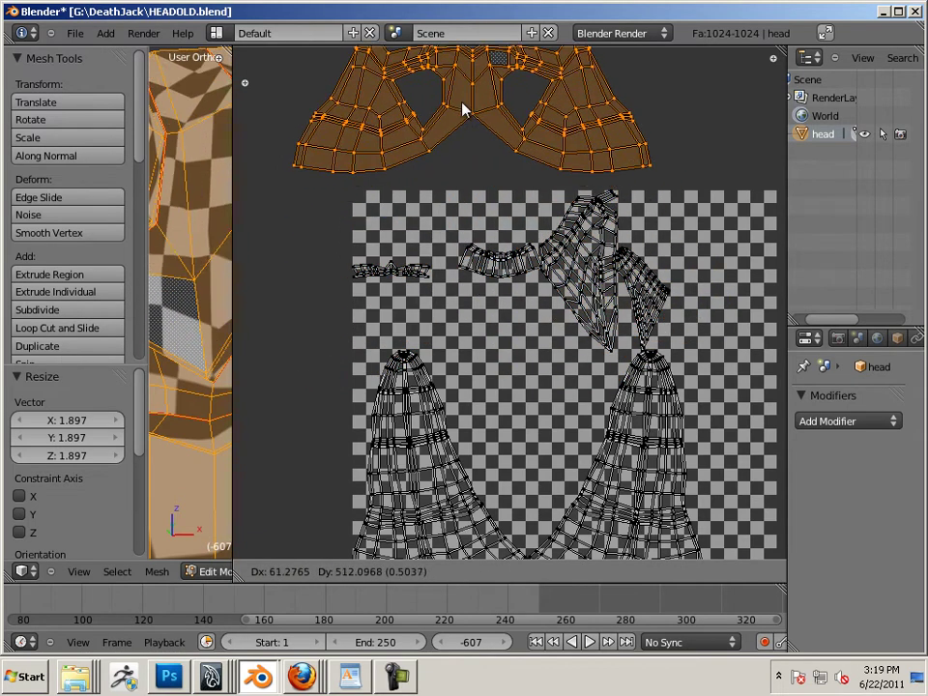
click(462, 113)
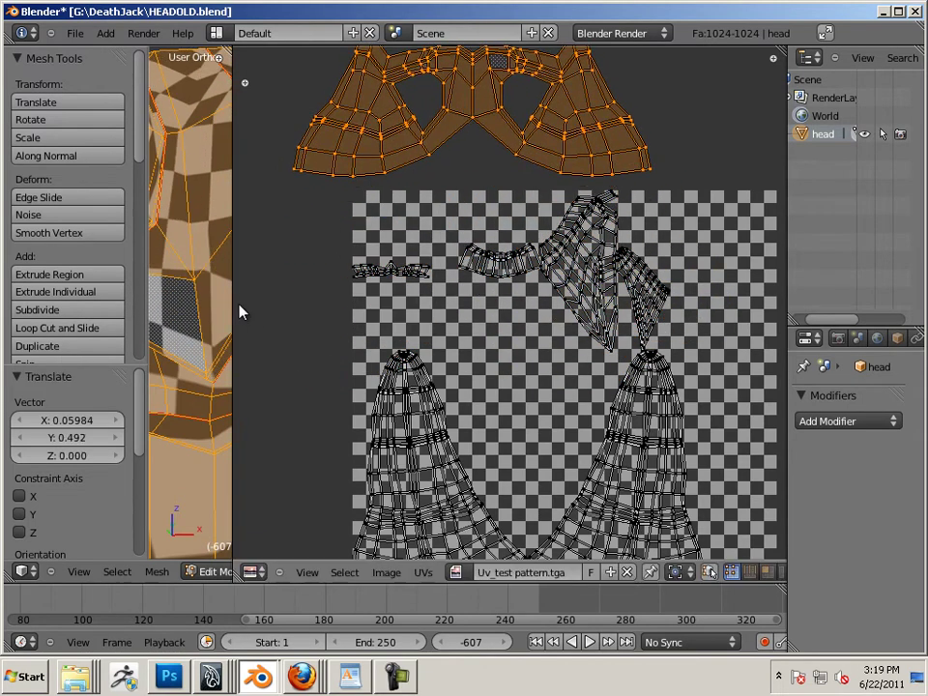
drag(232, 305, 462, 337)
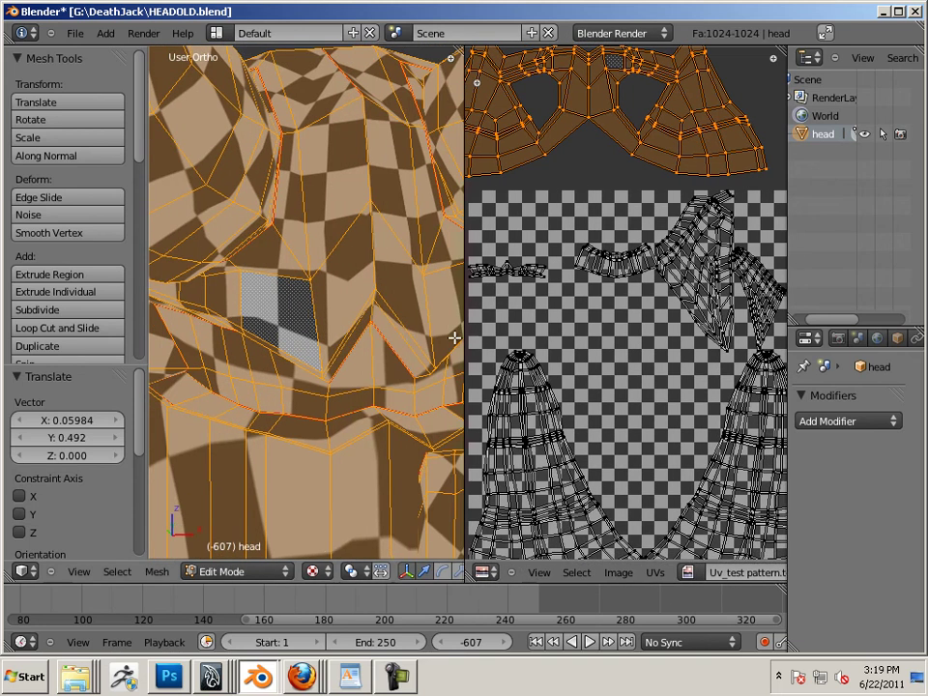
scroll(404, 332, down, 5)
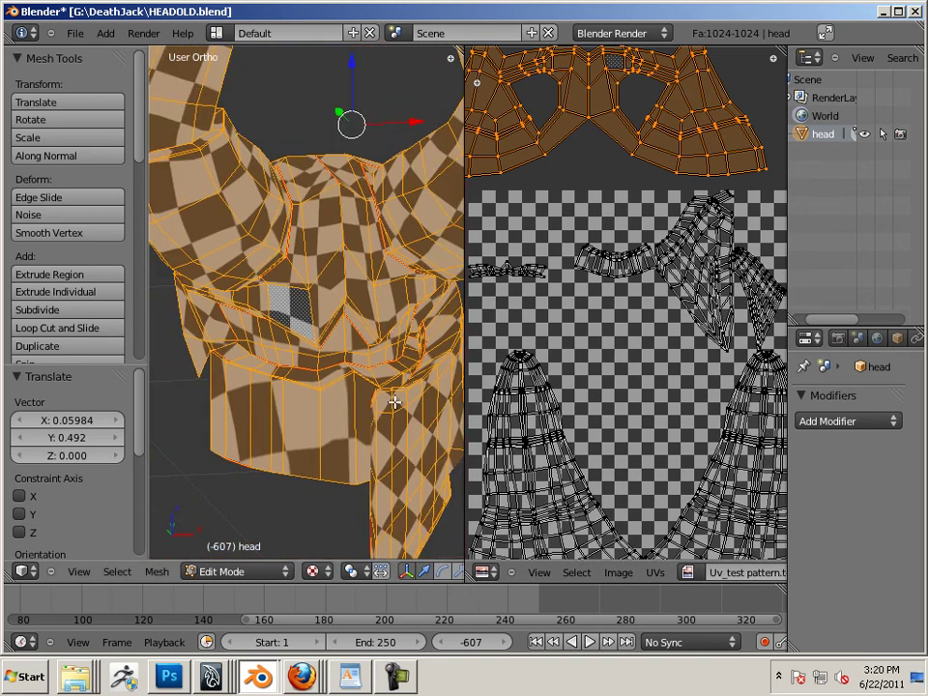
- Select the pointed island, enlarge it about 1.56 times and turn it about 183°
right_click(703, 319)
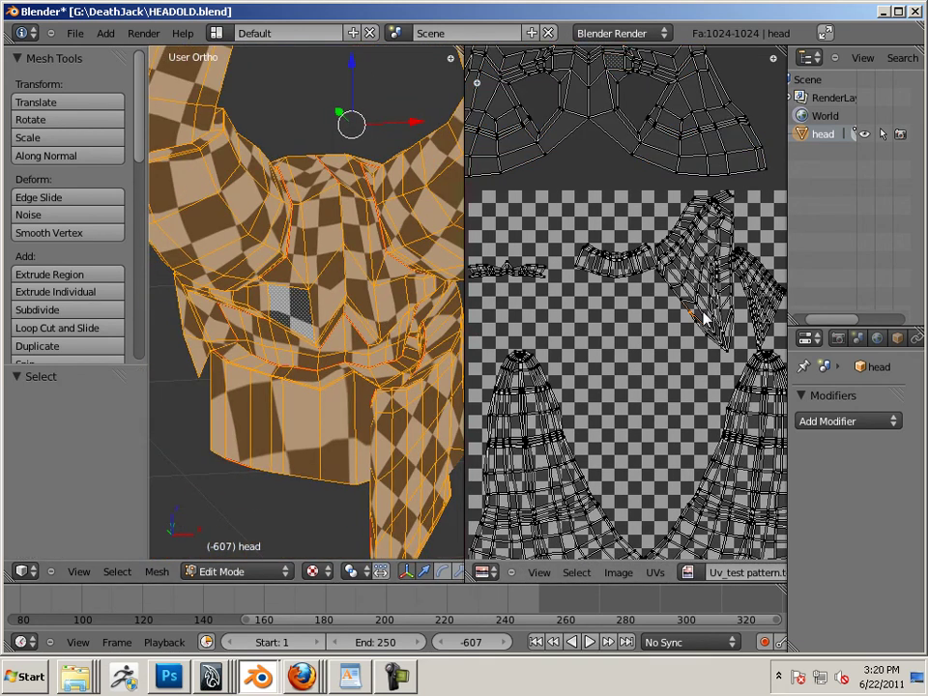
key(l)
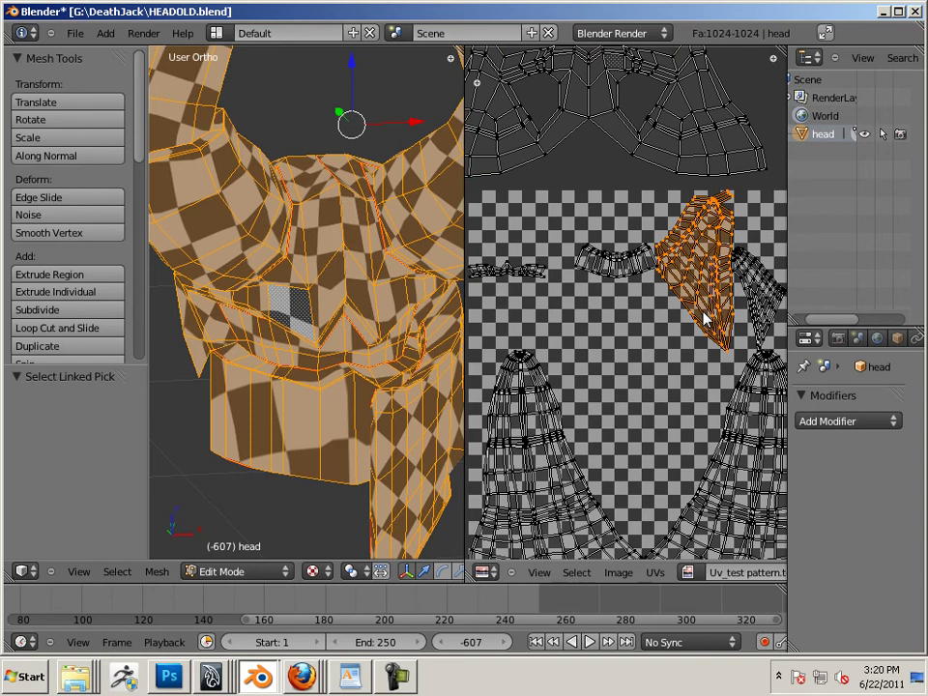
key(s)
click(746, 322)
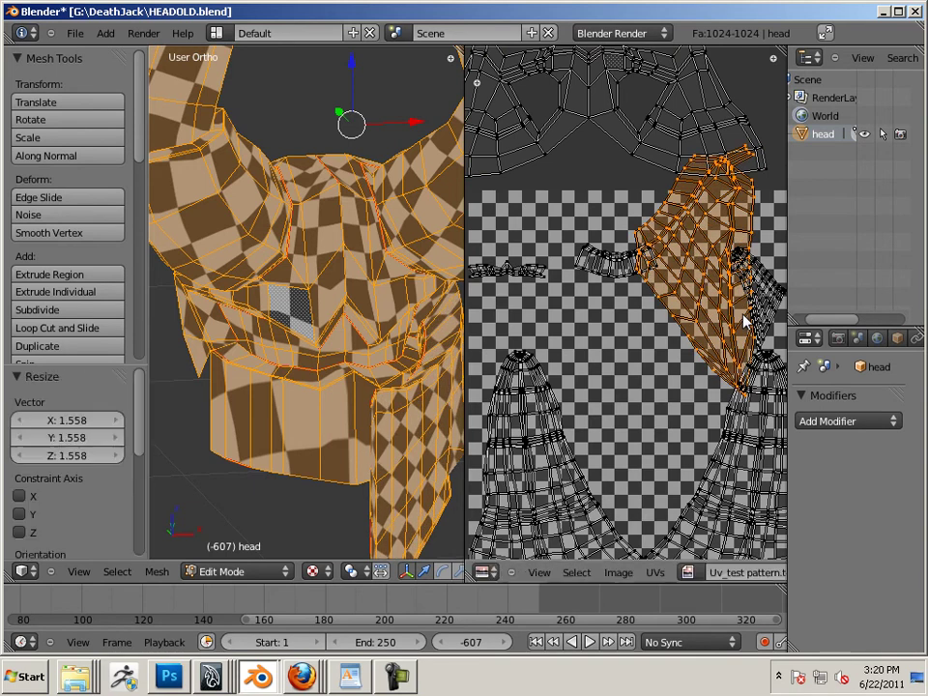
key(r)
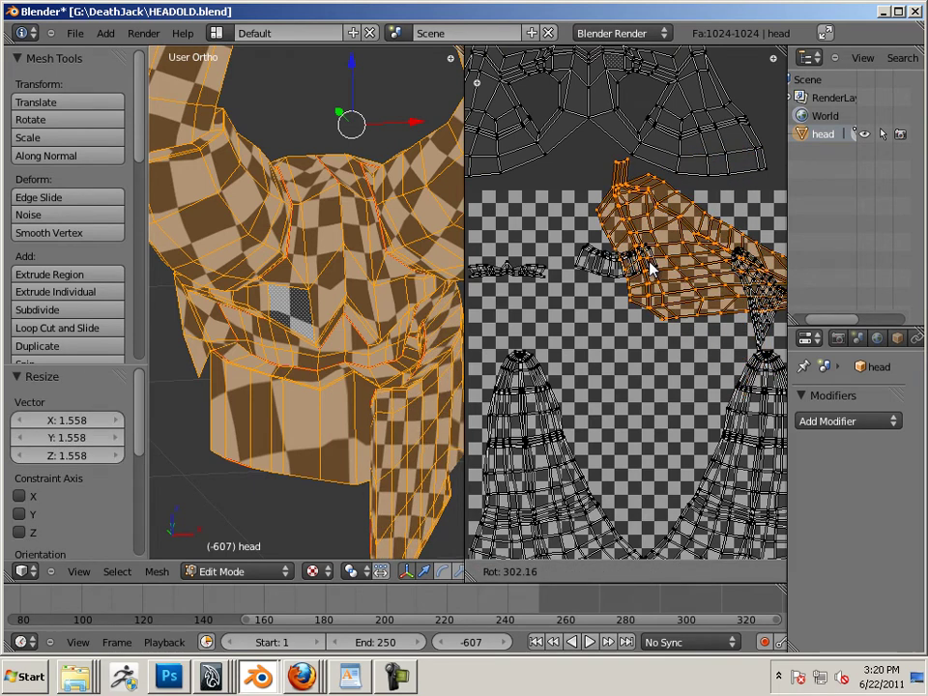
click(723, 370)
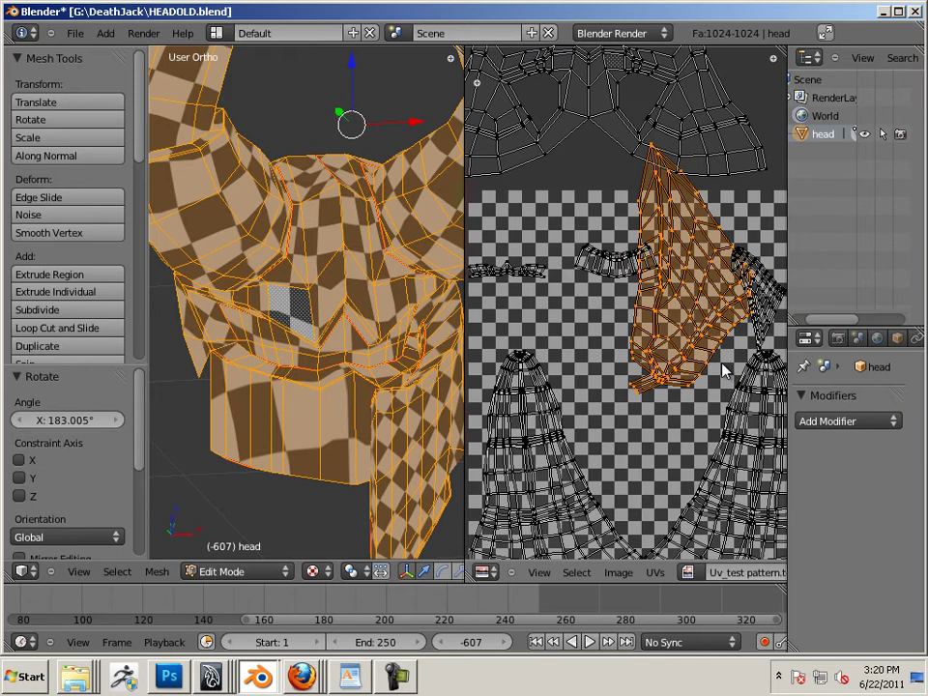
- Move the pointed island down-left, tilting it about -24° and nudging its position
key(g)
click(683, 478)
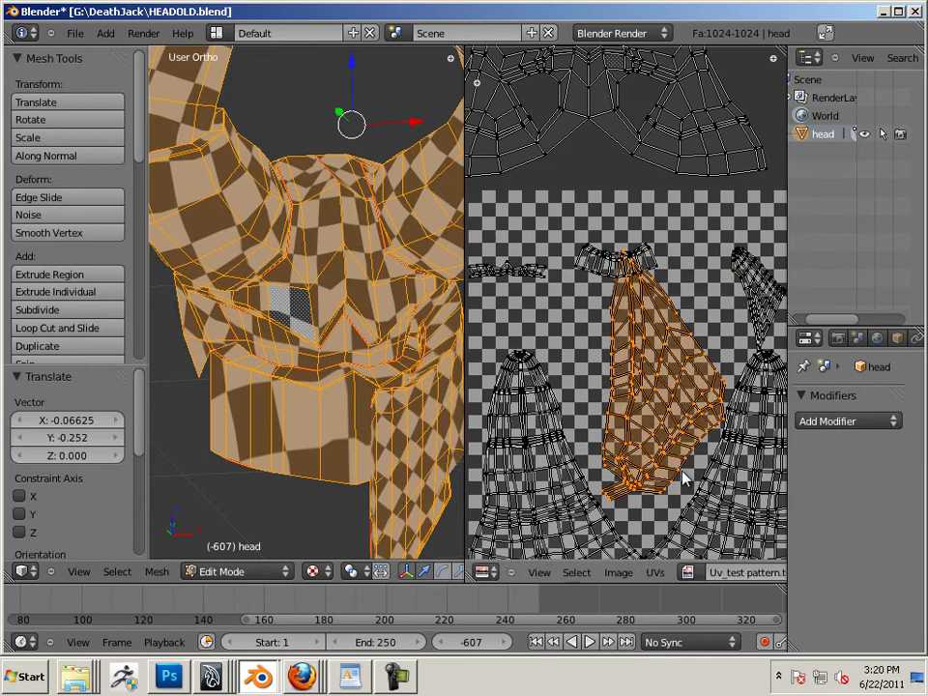
key(r)
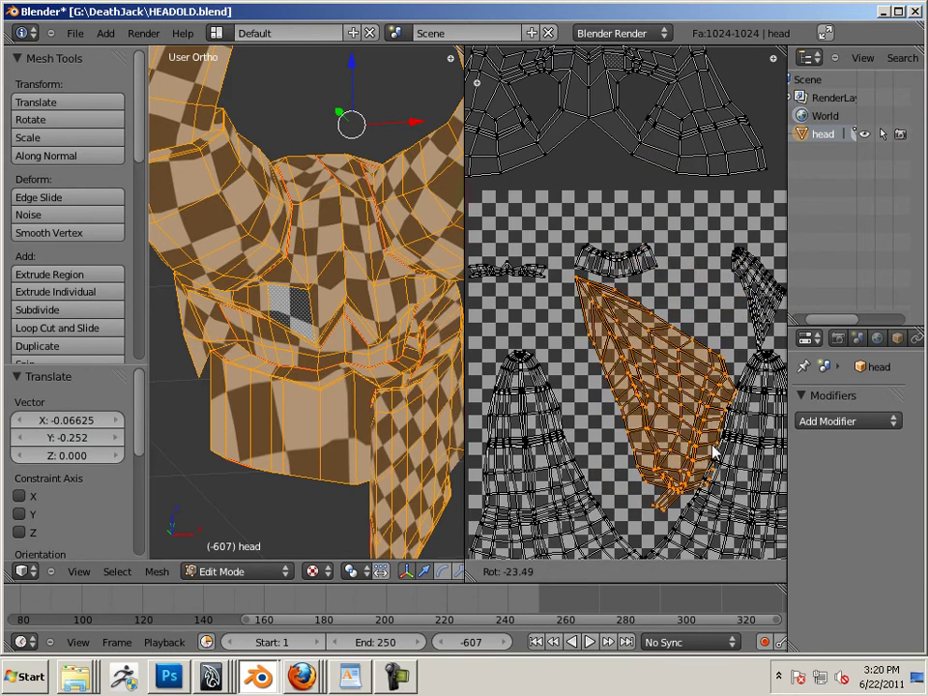
click(711, 450)
key(g)
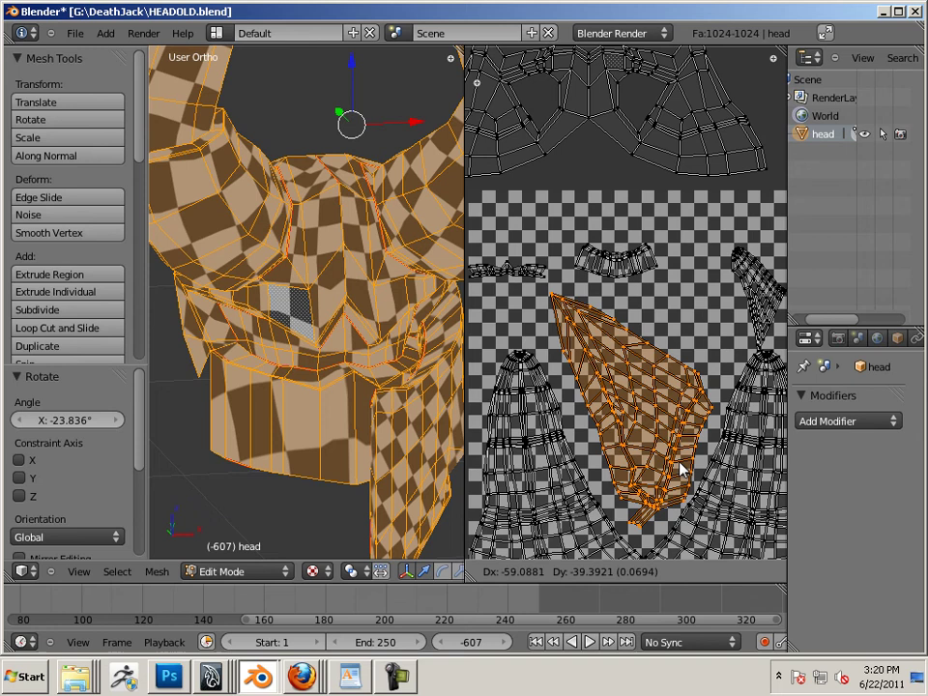
click(681, 470)
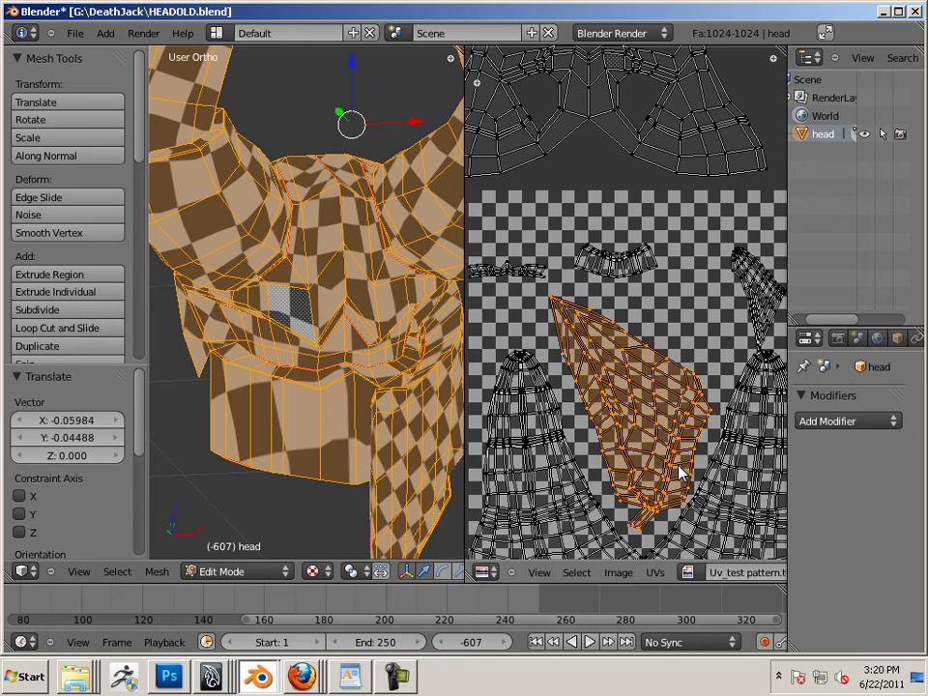
key(r)
click(677, 470)
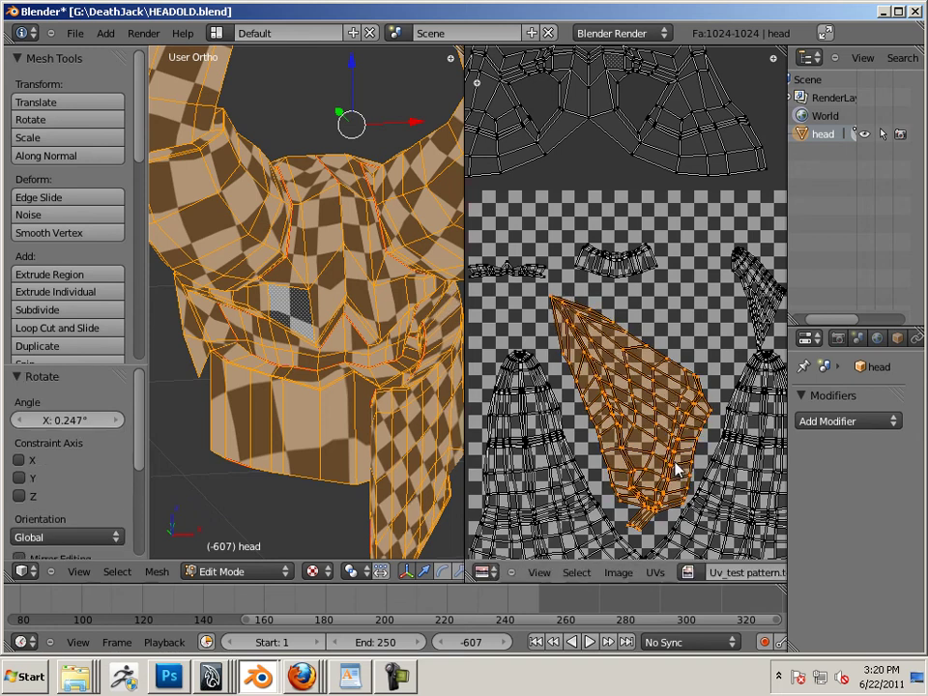
- Re-unwrap the pointed island, rotate it 31.8°, scale it 1.38 and fit it between the large islands
key(e)
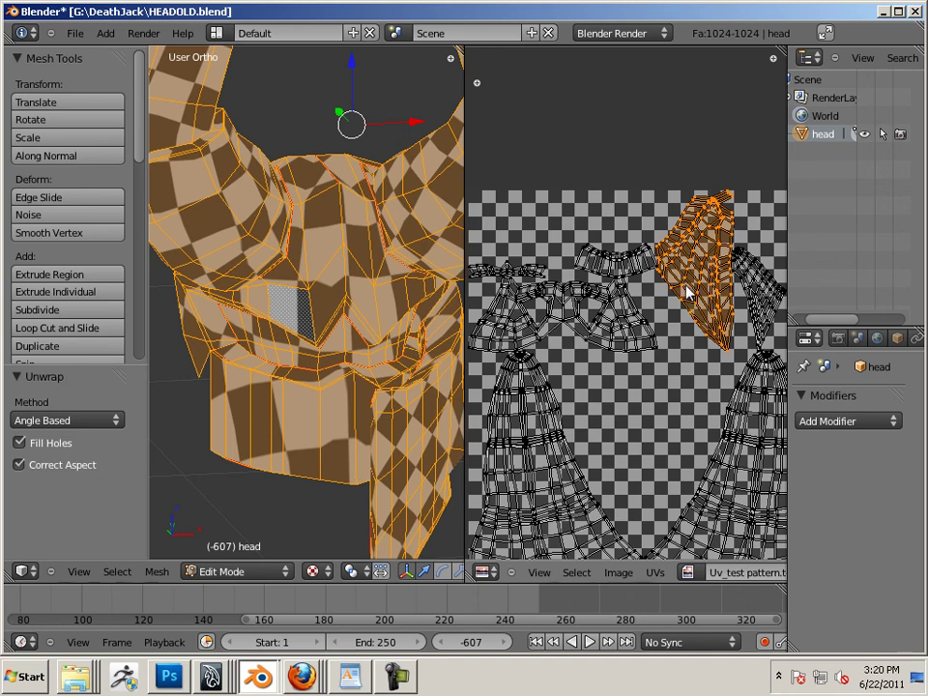
key(g)
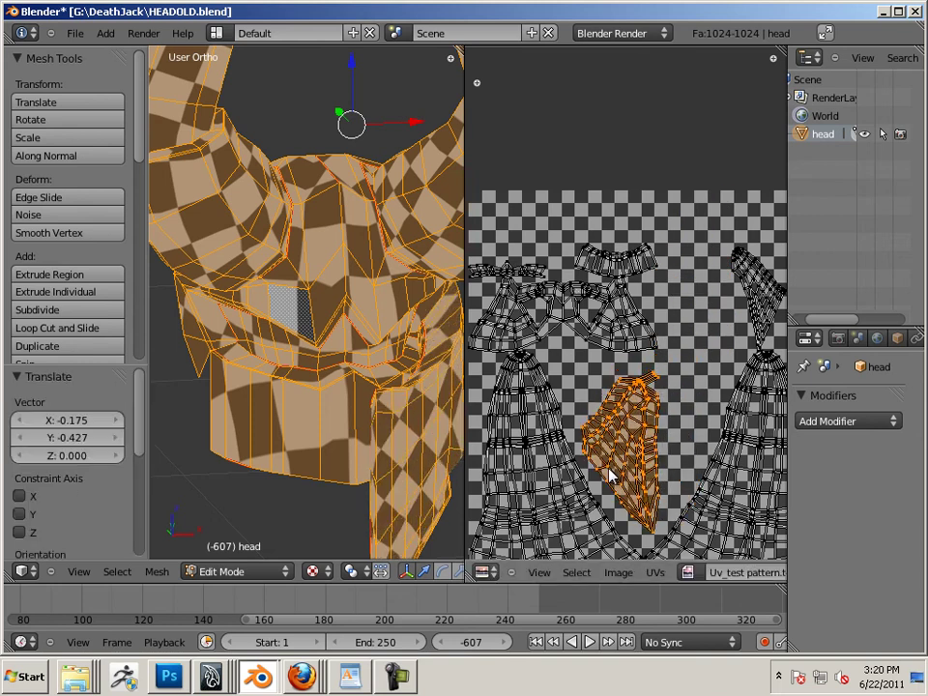
key(r)
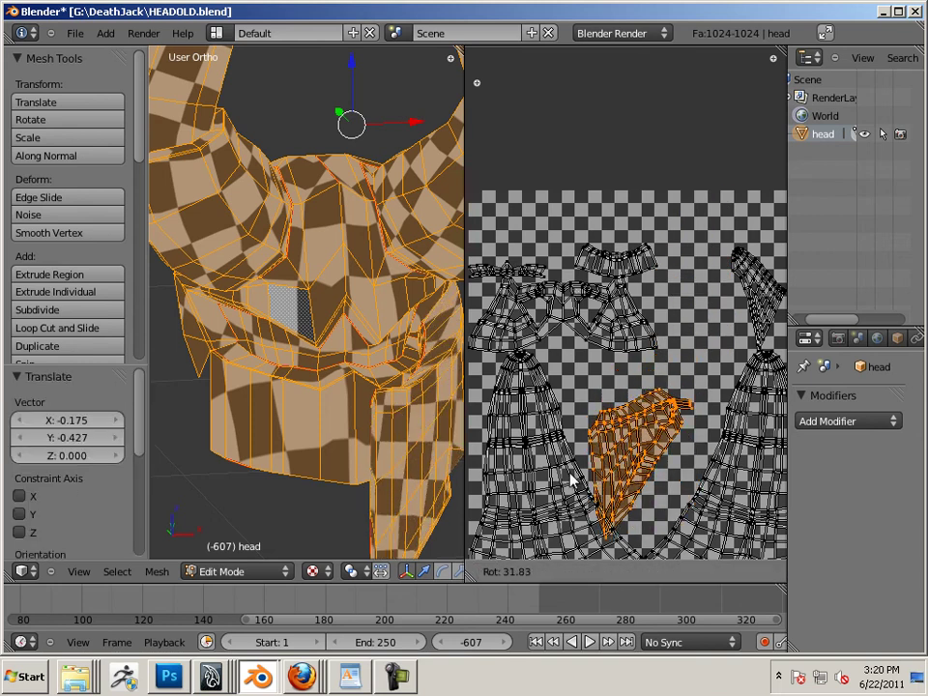
click(570, 480)
key(s)
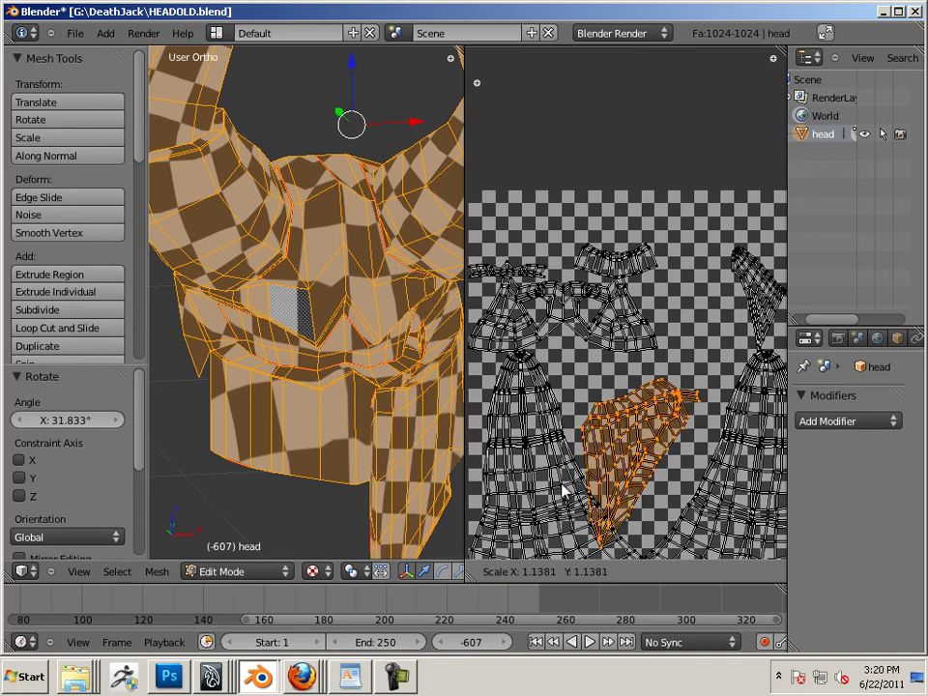
click(548, 498)
key(g)
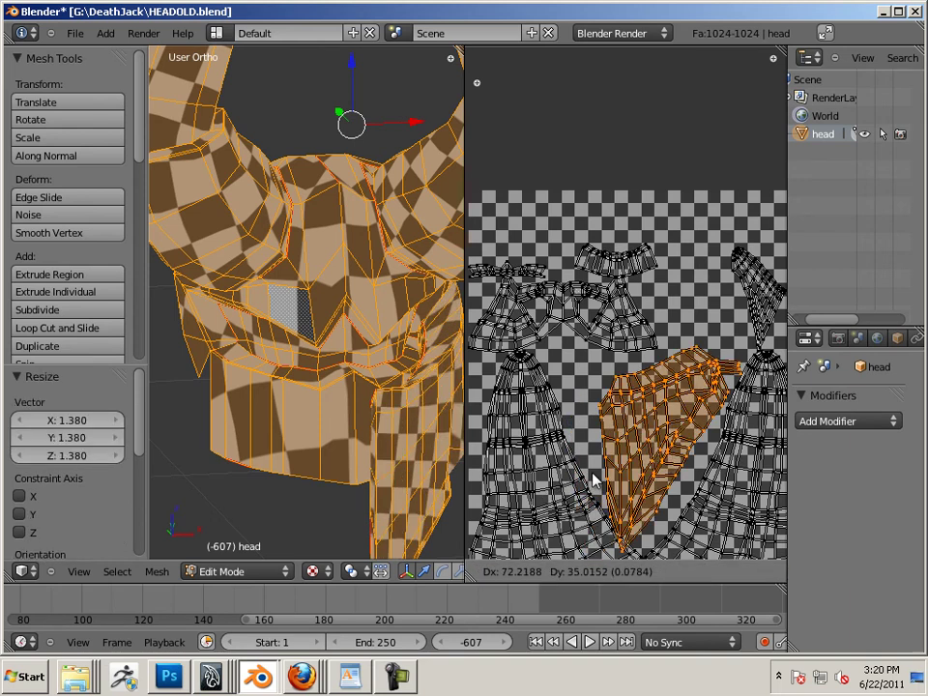
click(596, 464)
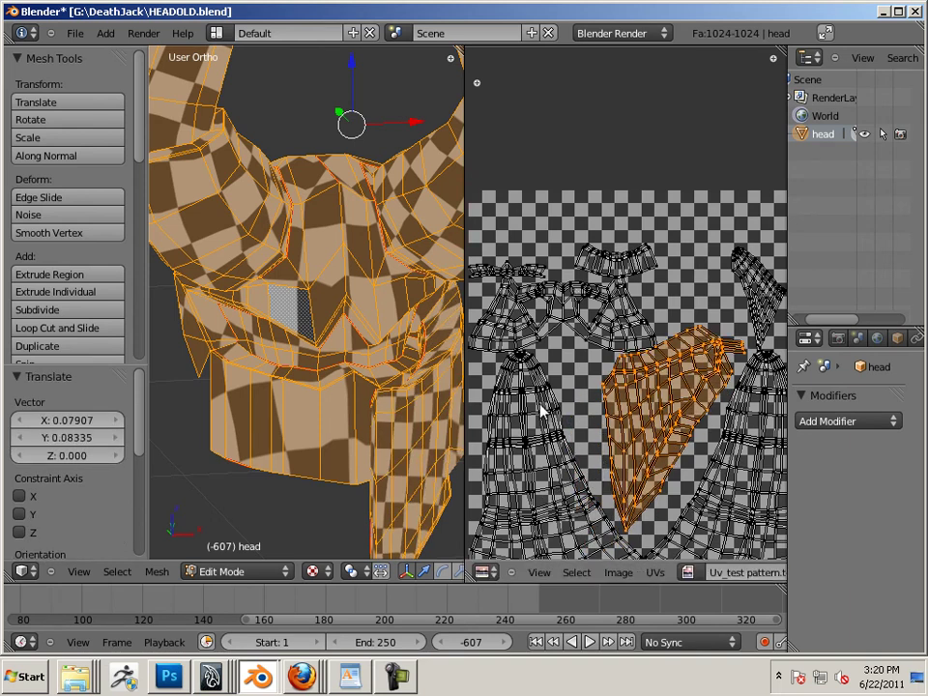
- Select the small curved band island and park it above the texture square
key(a)
scroll(624, 269, down, 1)
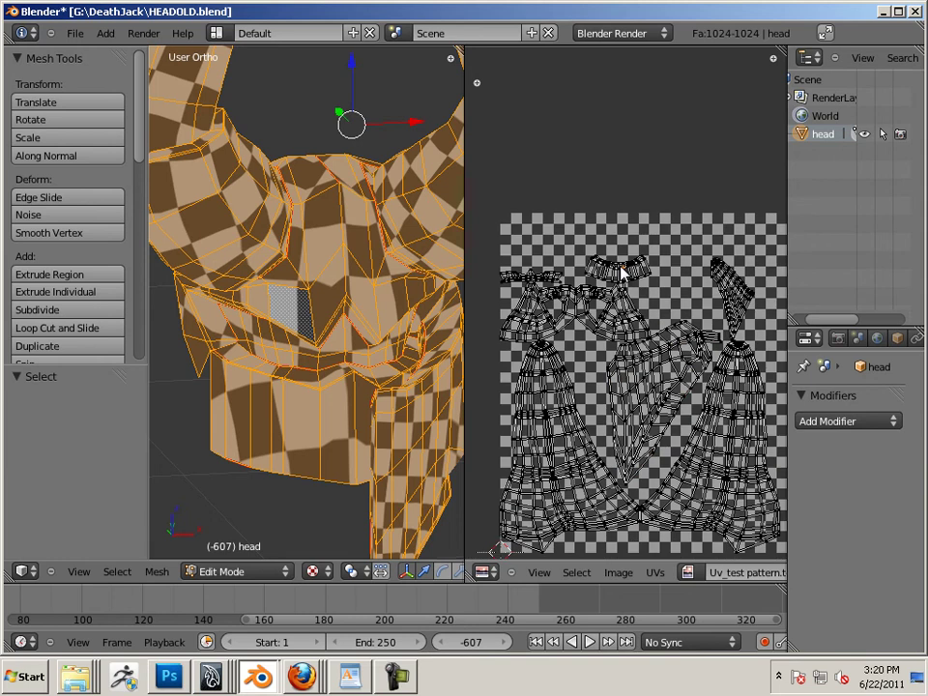
key(l)
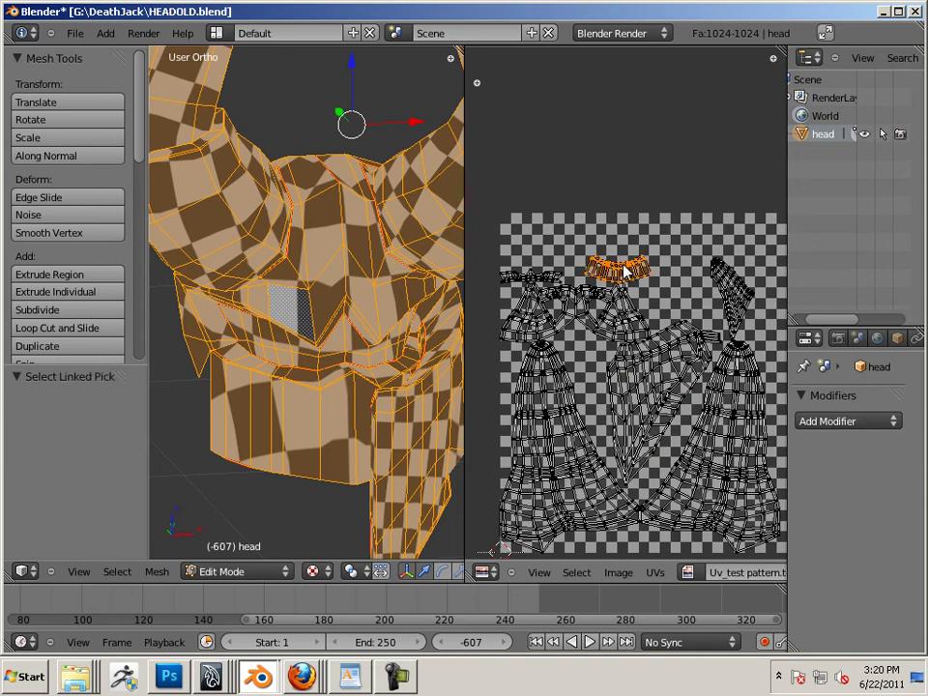
key(g)
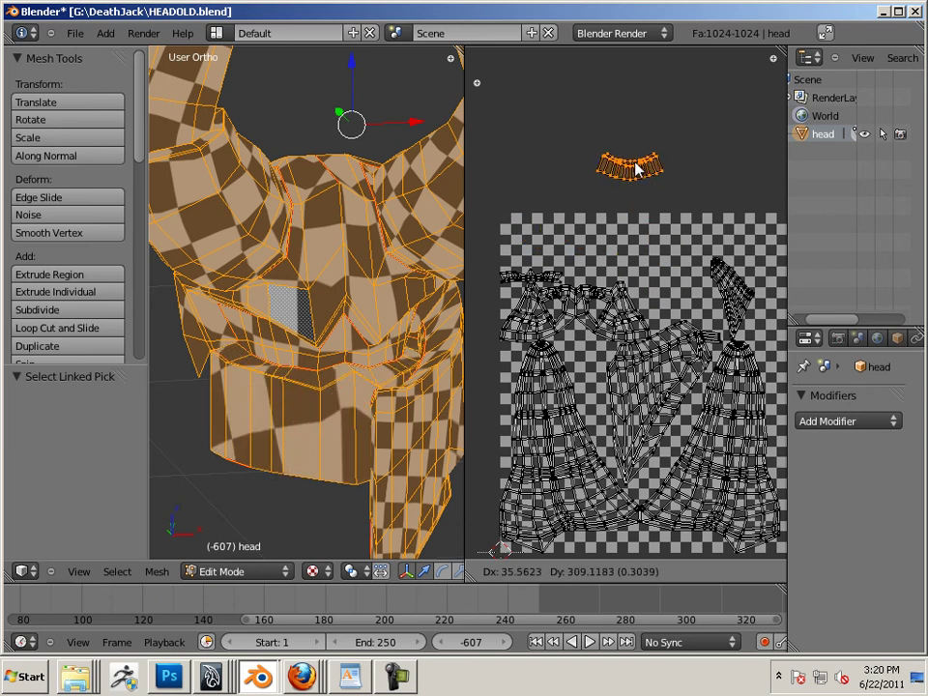
click(624, 179)
- Move the small pointed island outside the square to the upper left
right_click(740, 289)
key(l)
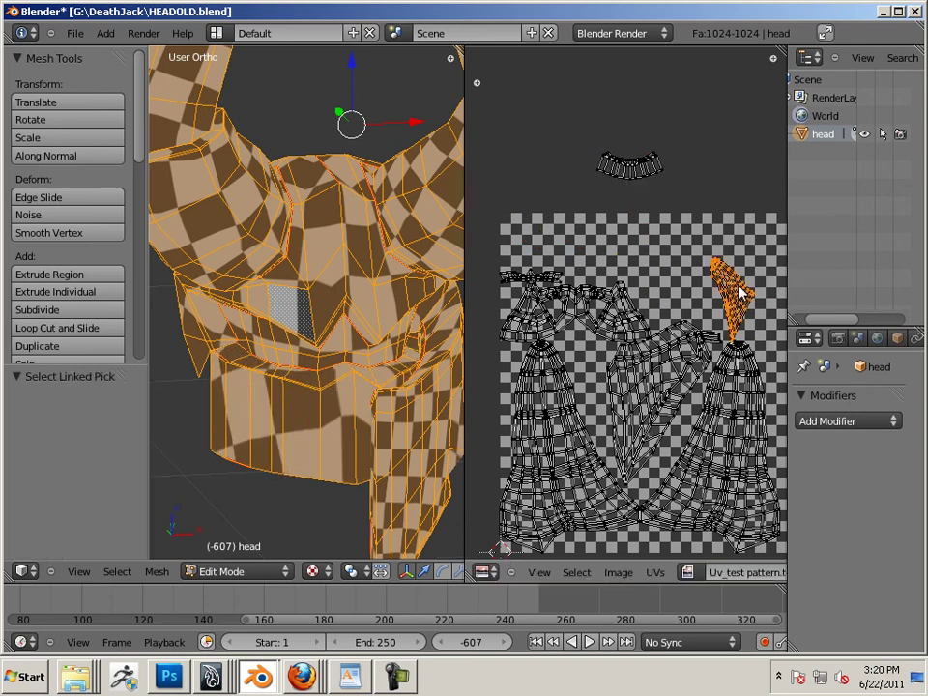
key(g)
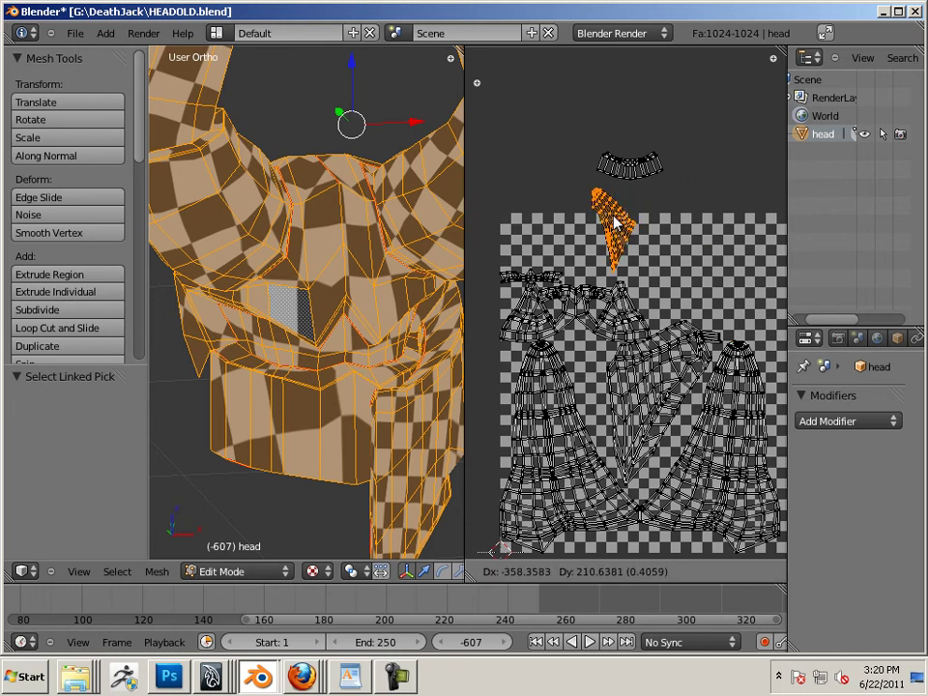
click(505, 148)
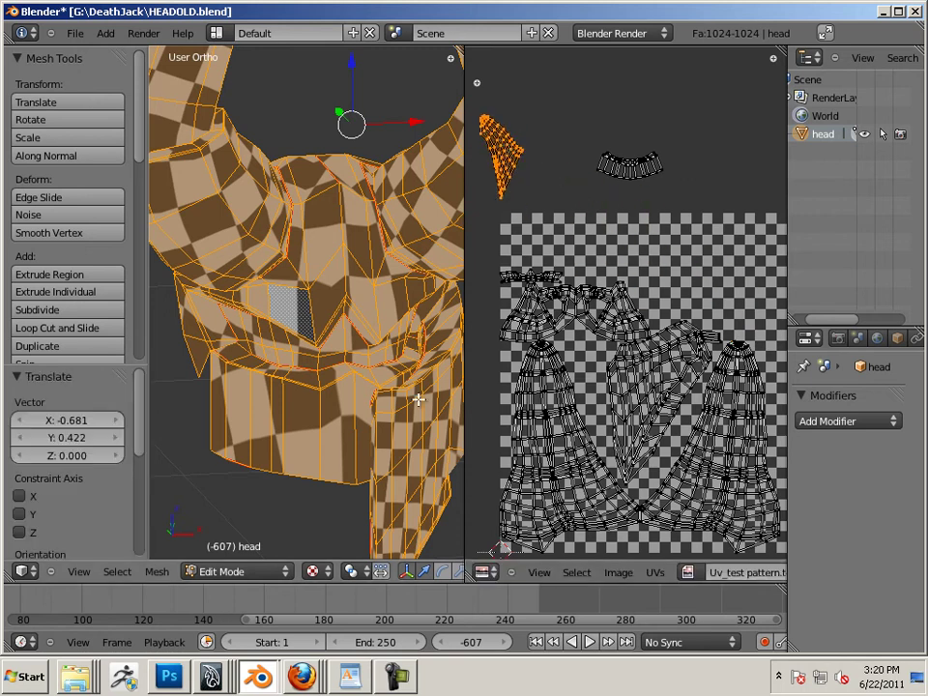
- Select the narrow strip island, move it up-right and enlarge it
right_click(551, 331)
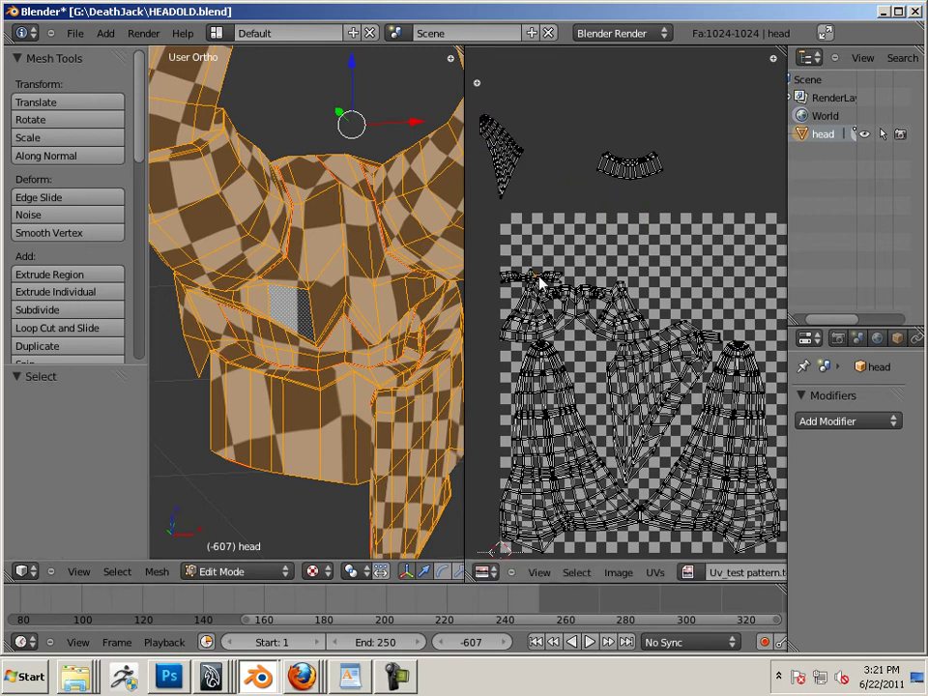
key(l)
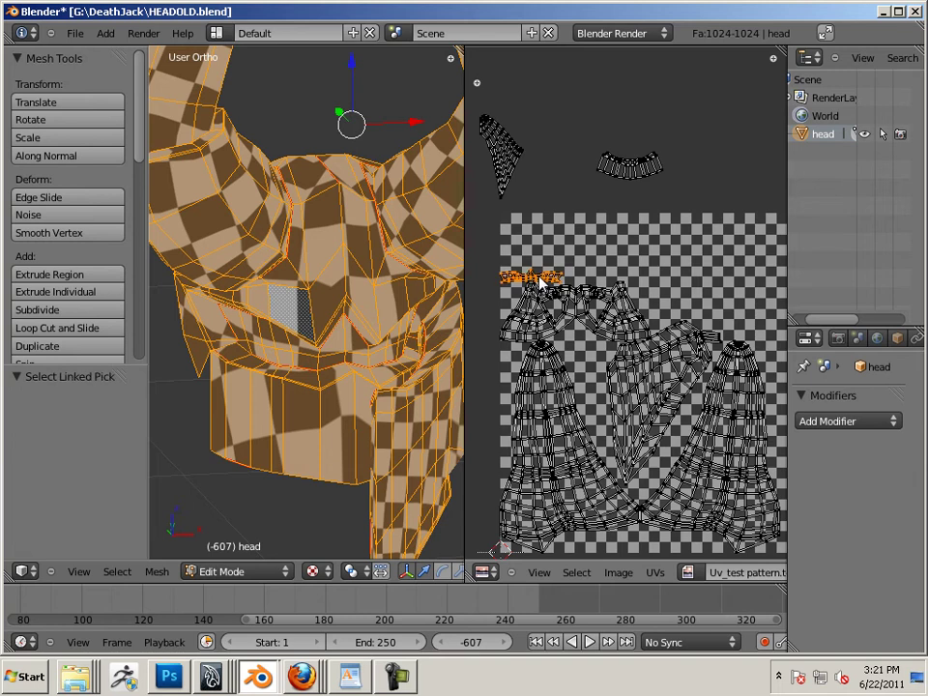
key(g)
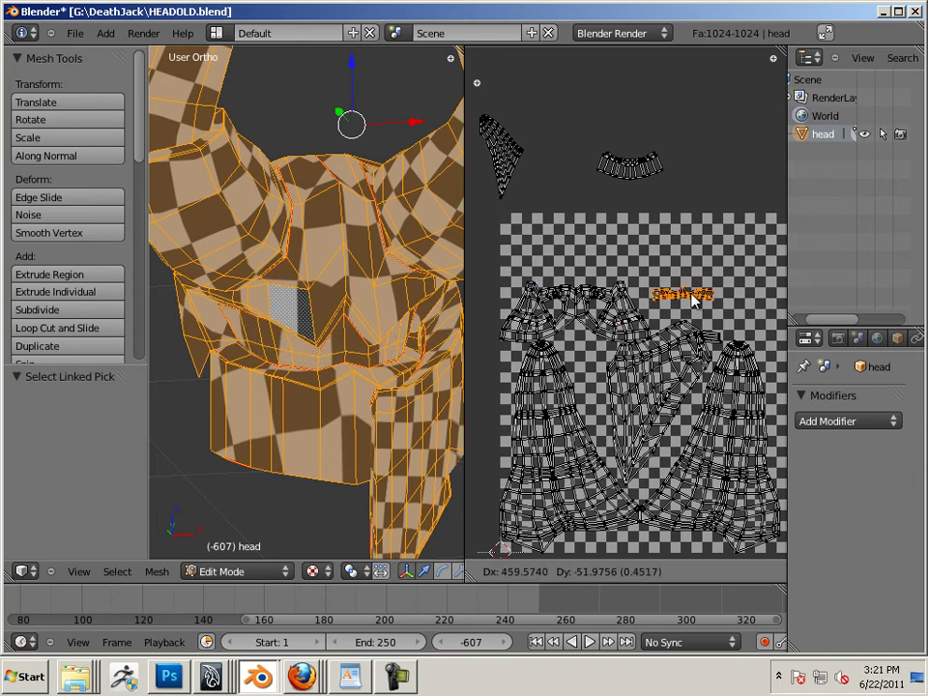
click(746, 325)
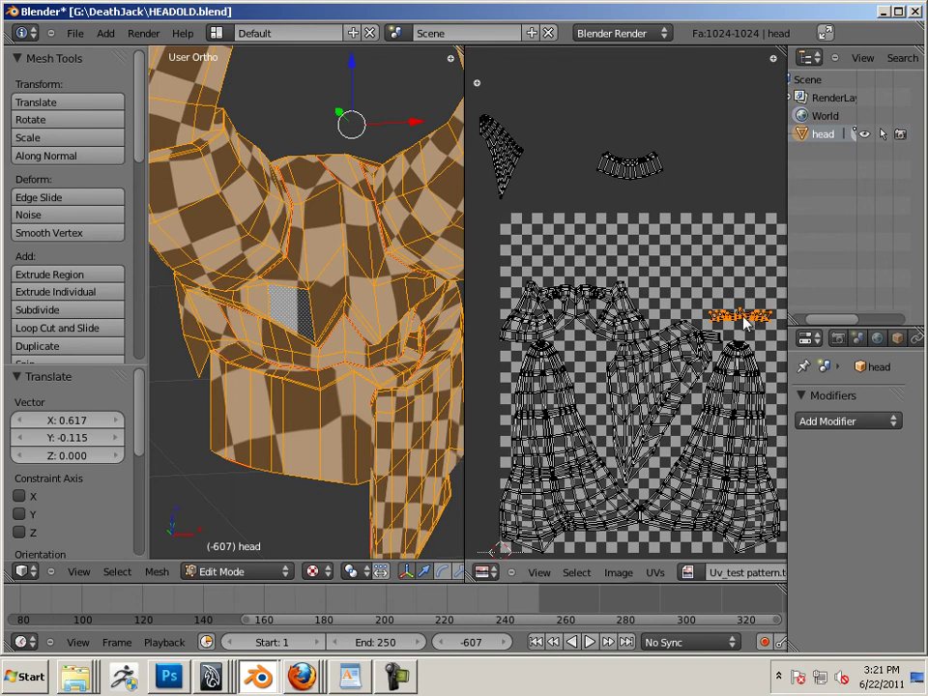
key(s)
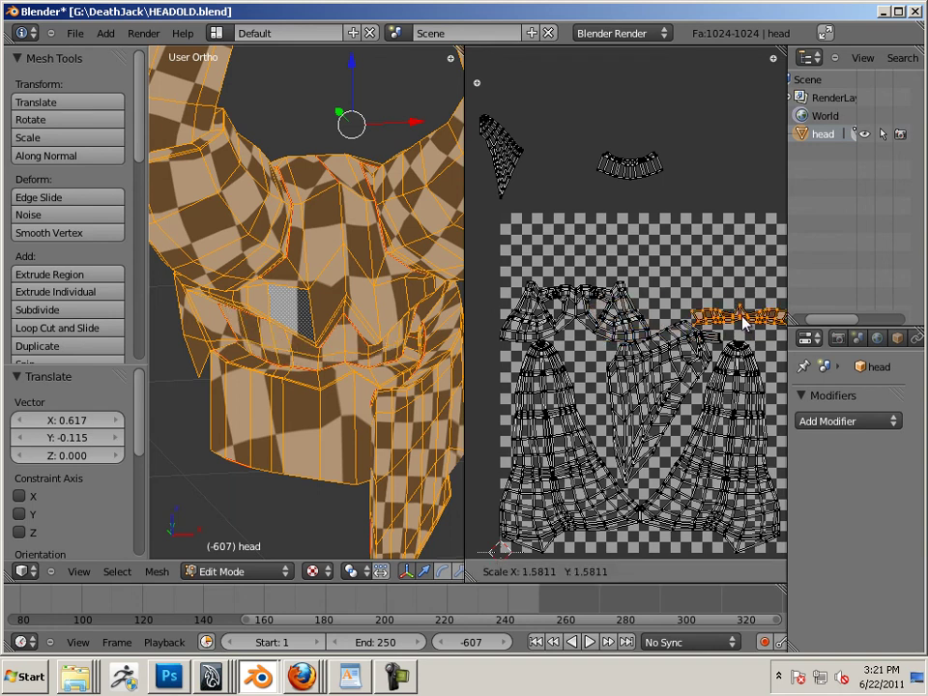
click(746, 326)
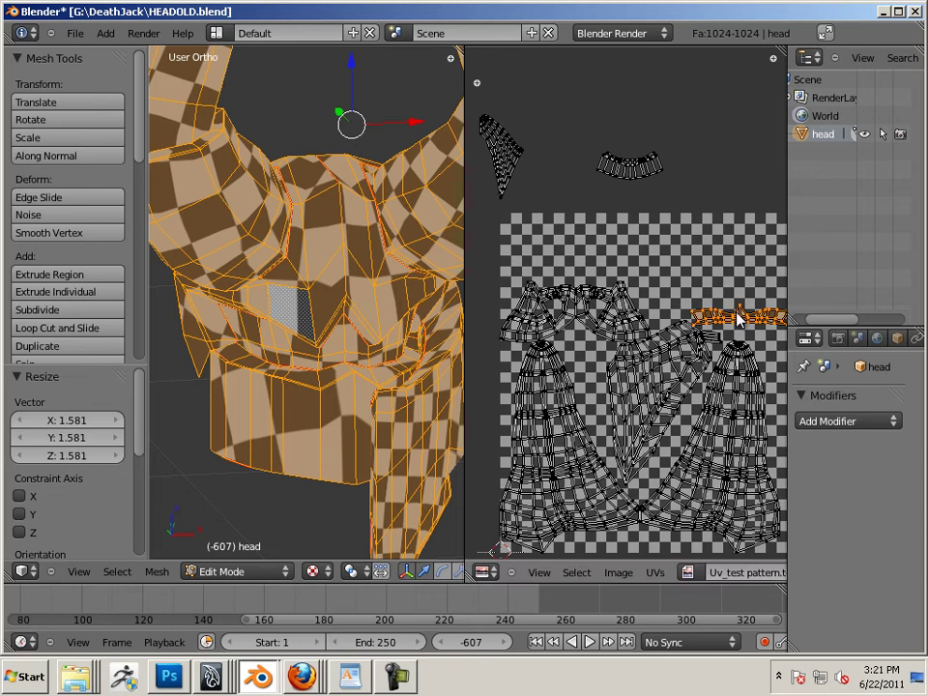
key(g)
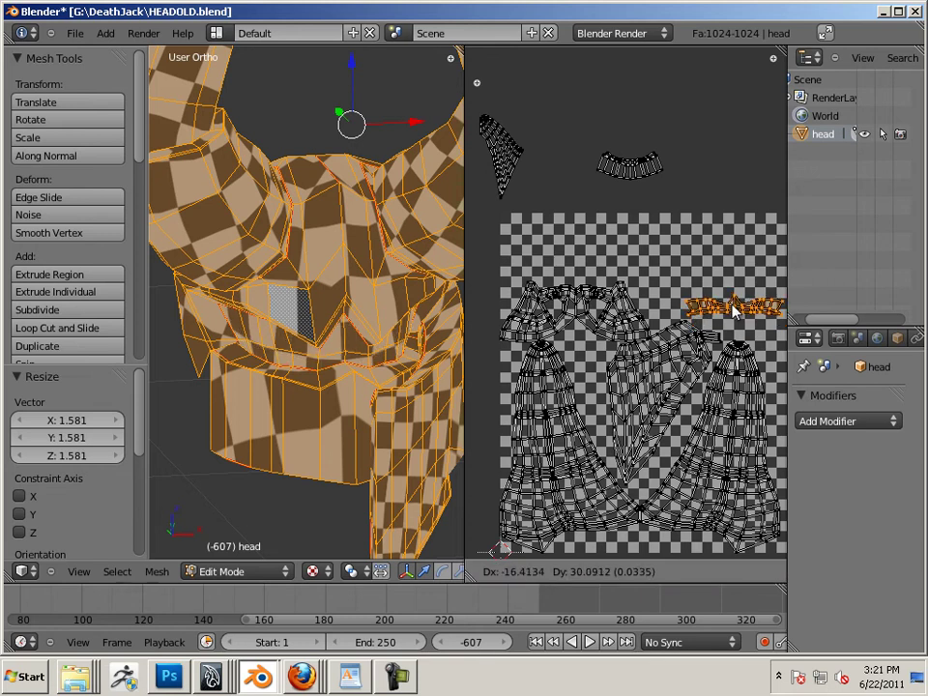
click(727, 325)
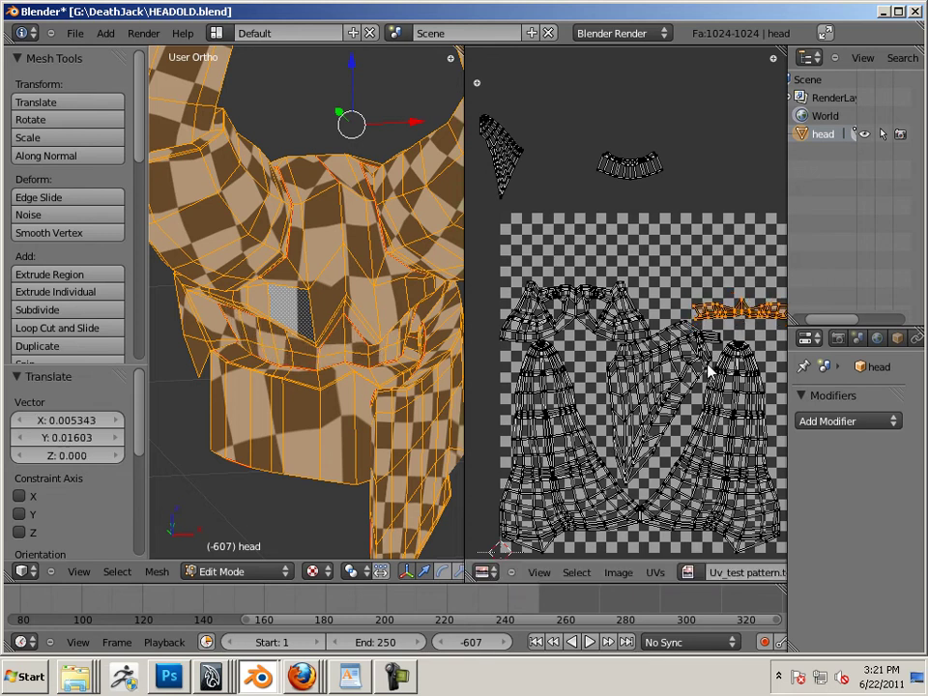
- Reposition the strip island and rotate it to stand vertically
middle_drag(705, 371, 623, 364)
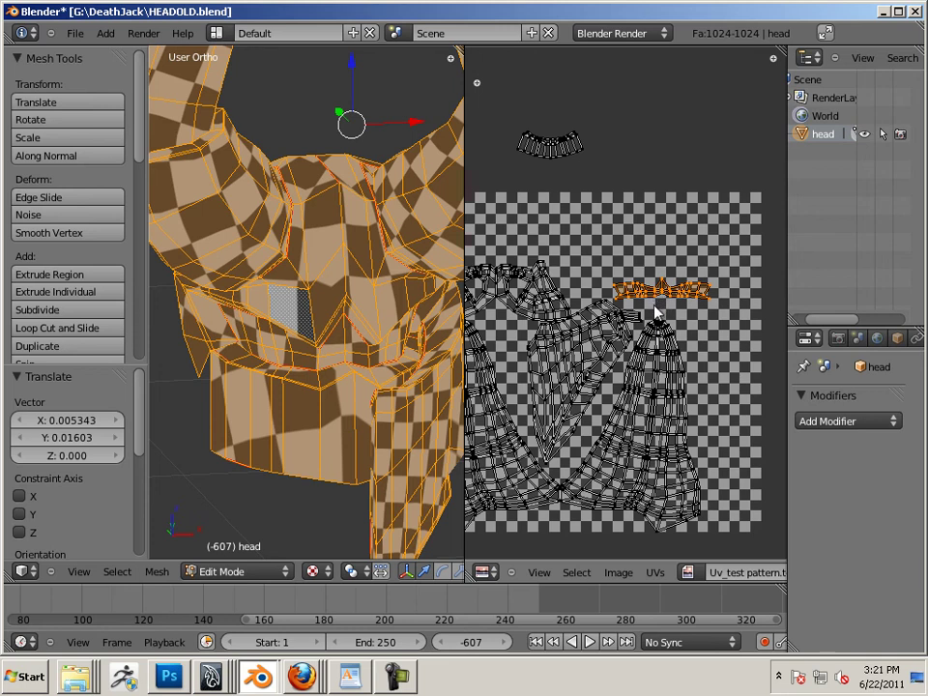
scroll(655, 315, up, 1)
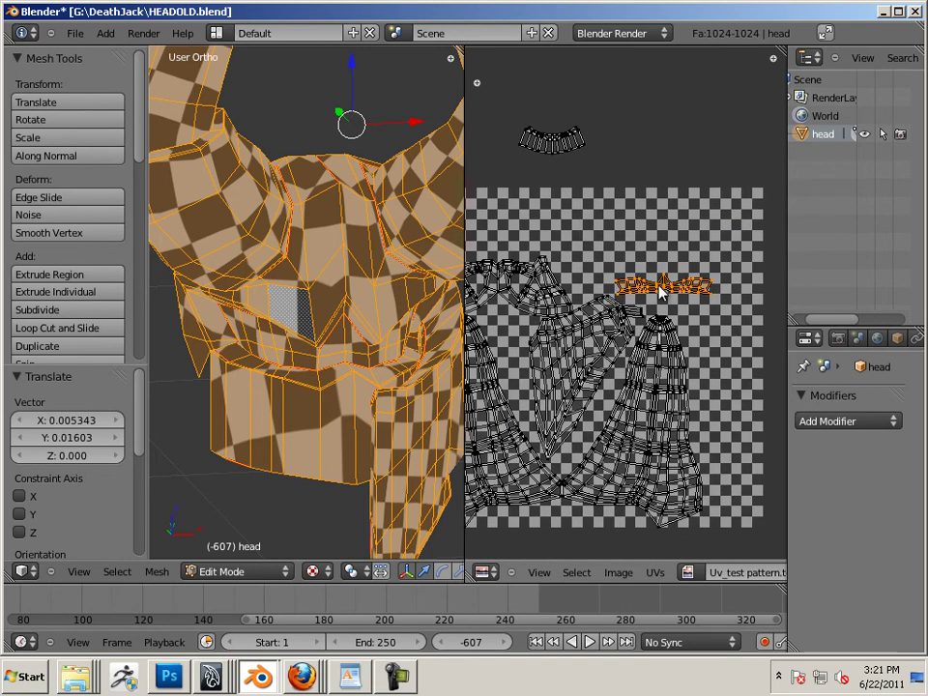
scroll(660, 290, up, 1)
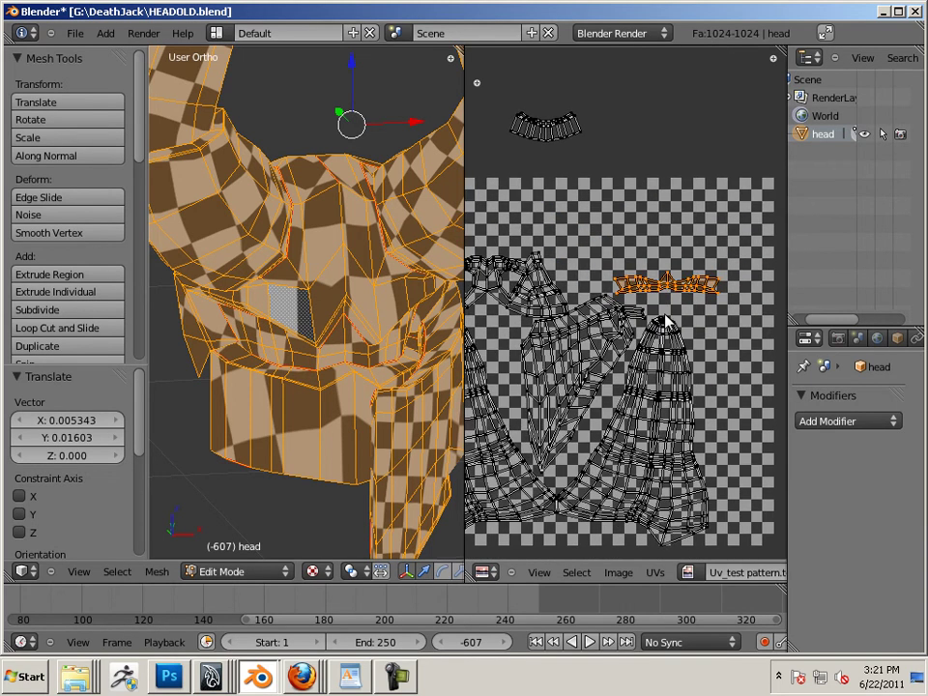
key(g)
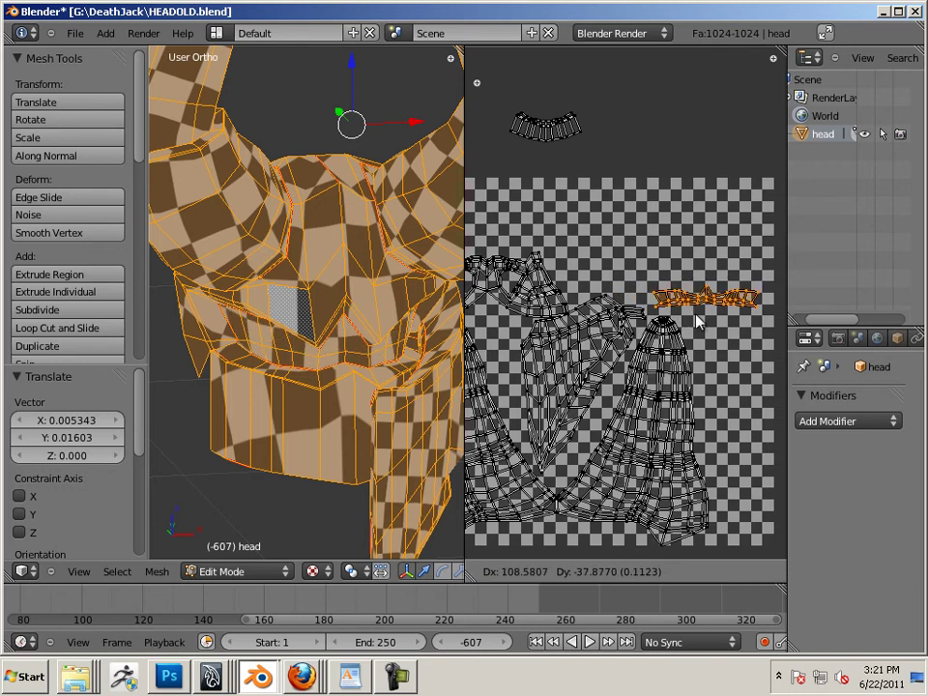
click(700, 322)
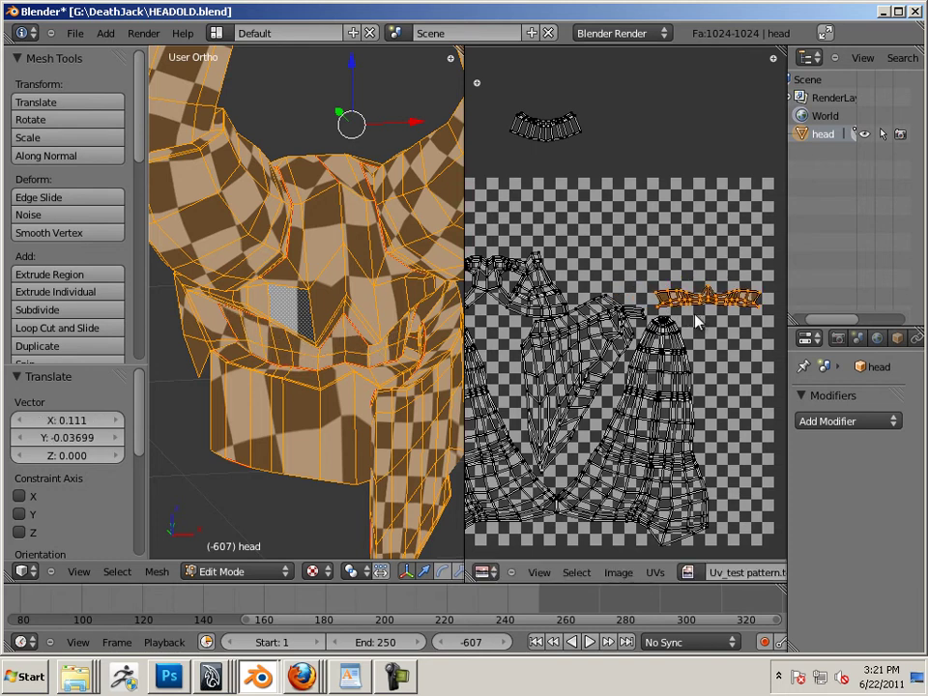
key(r)
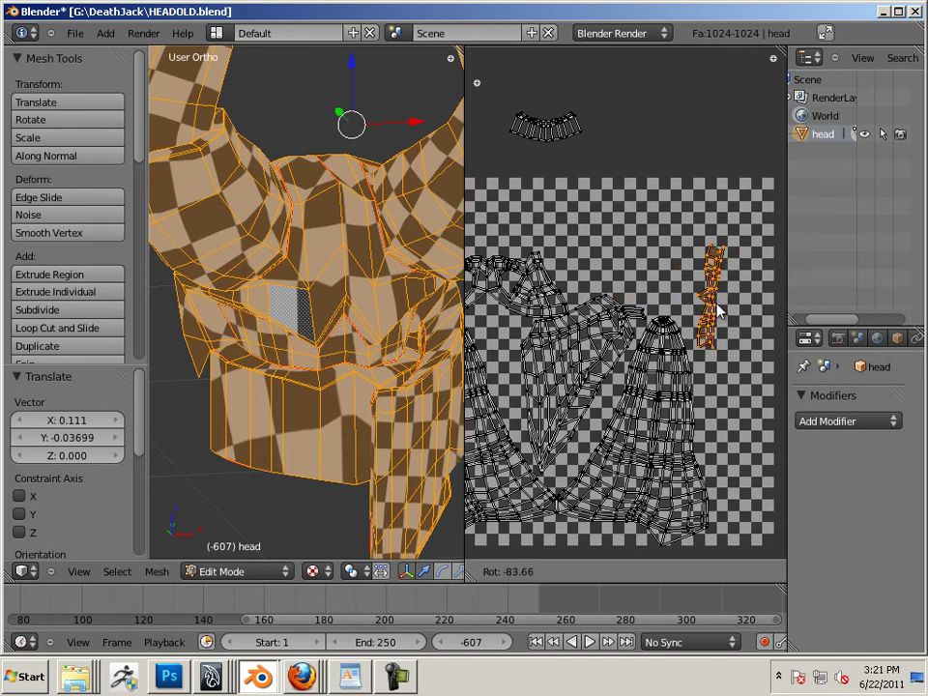
click(718, 310)
- Turn the vertical strip half around, enlarge it 1.553 times and set it along the texture's right edge
key(g)
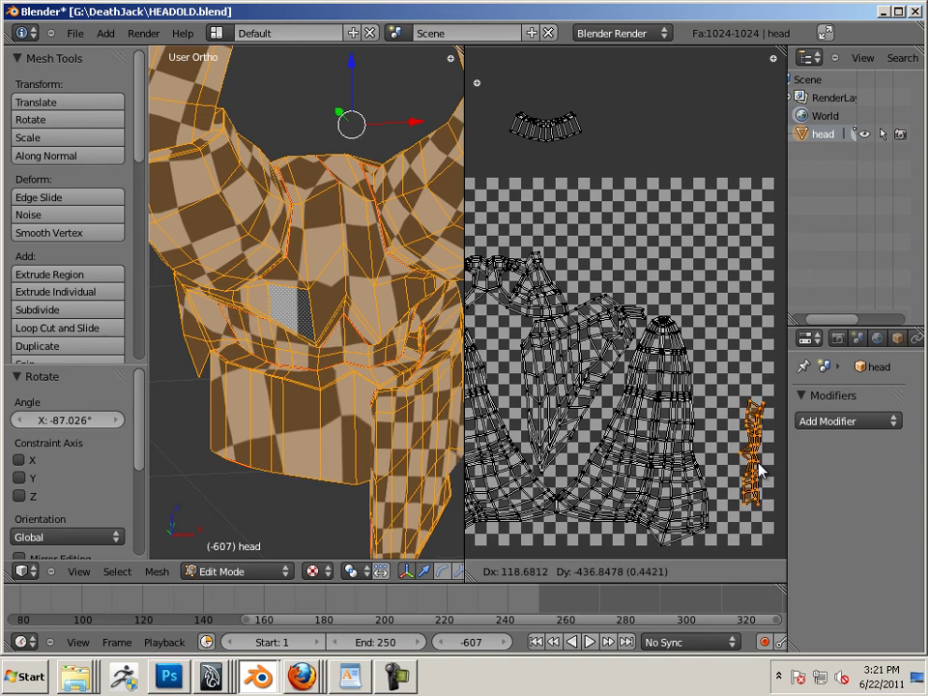
click(751, 493)
key(r)
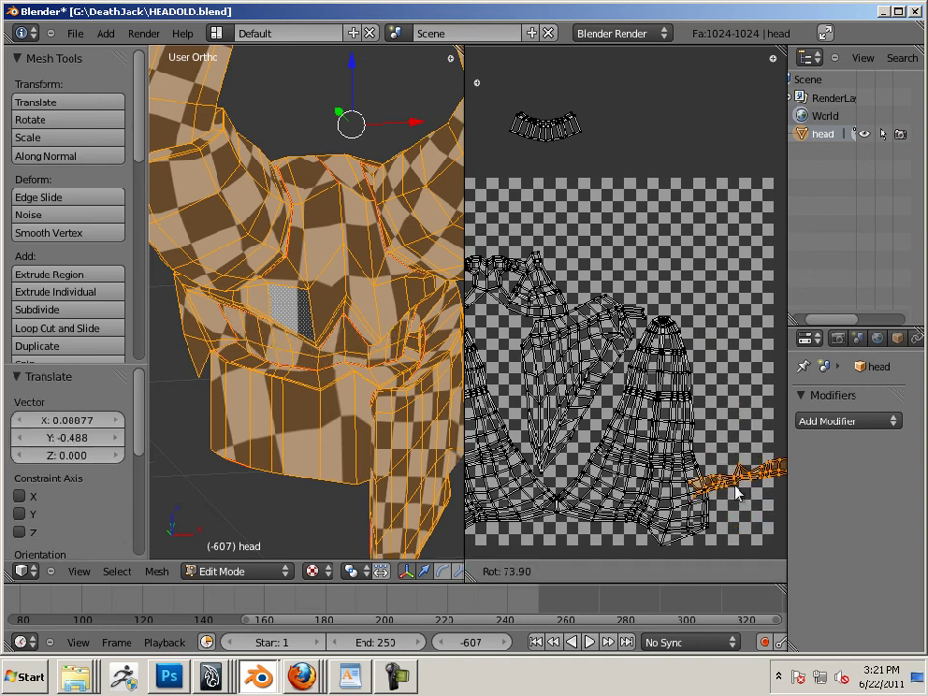
click(718, 453)
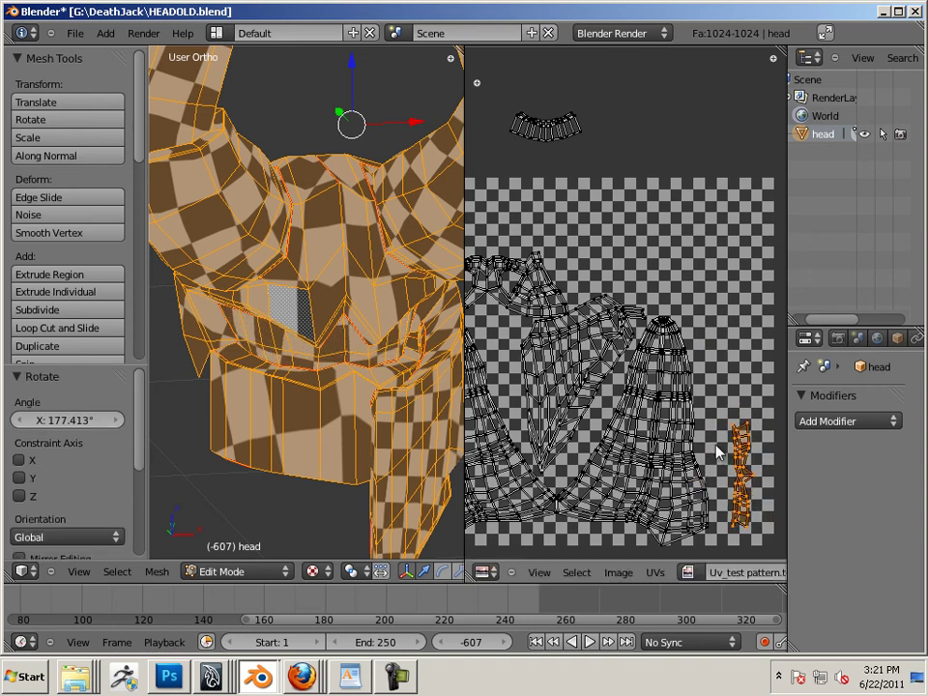
key(s)
click(681, 496)
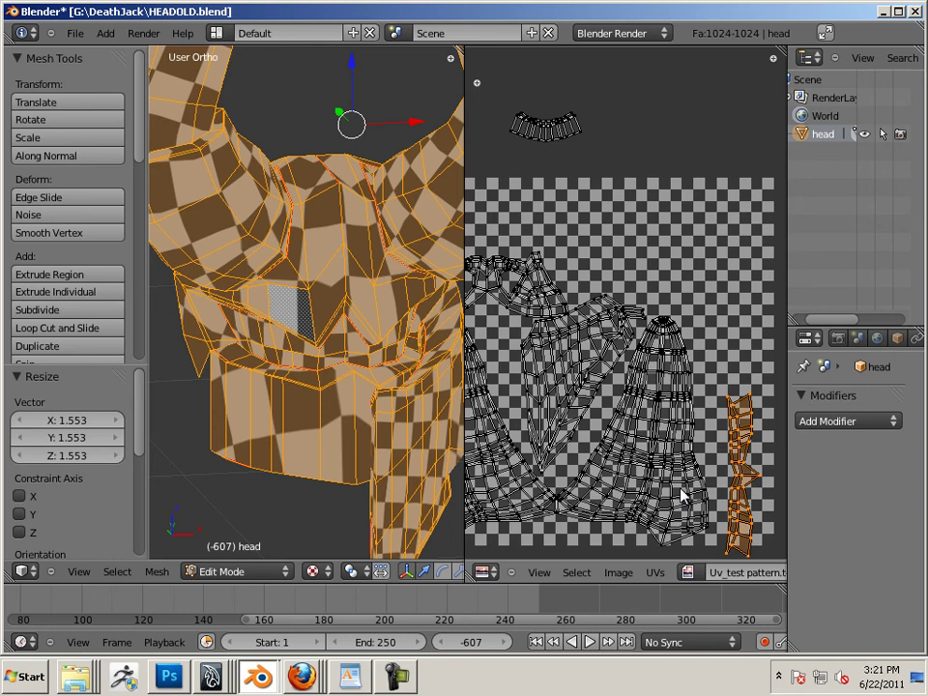
key(w)
key(g)
click(727, 470)
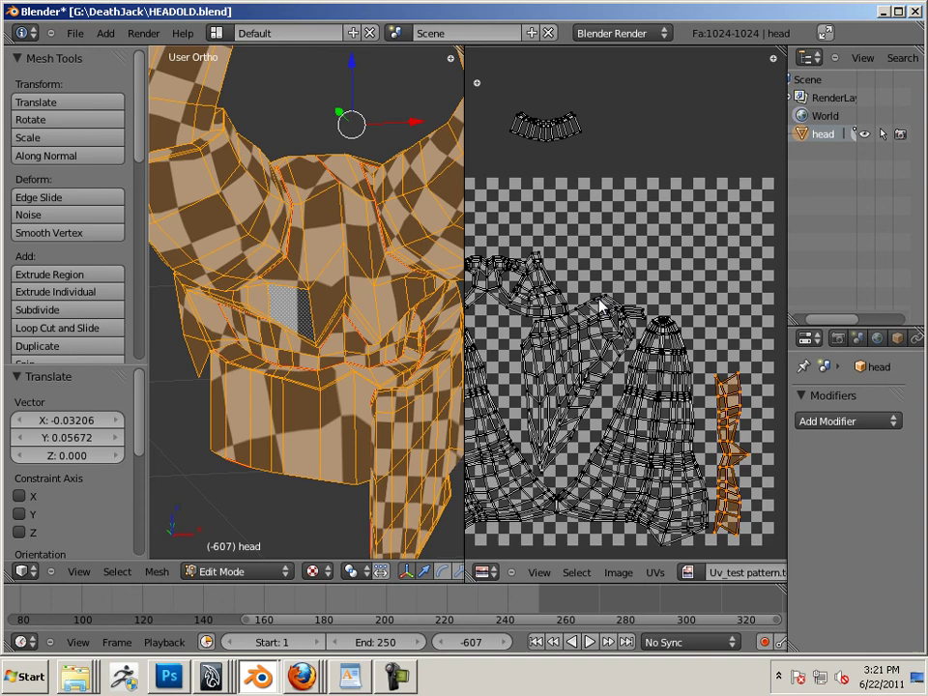
- Enlarge the brow island and place it in the texture's upper right
scroll(580, 329, down, 1)
right_click(546, 297)
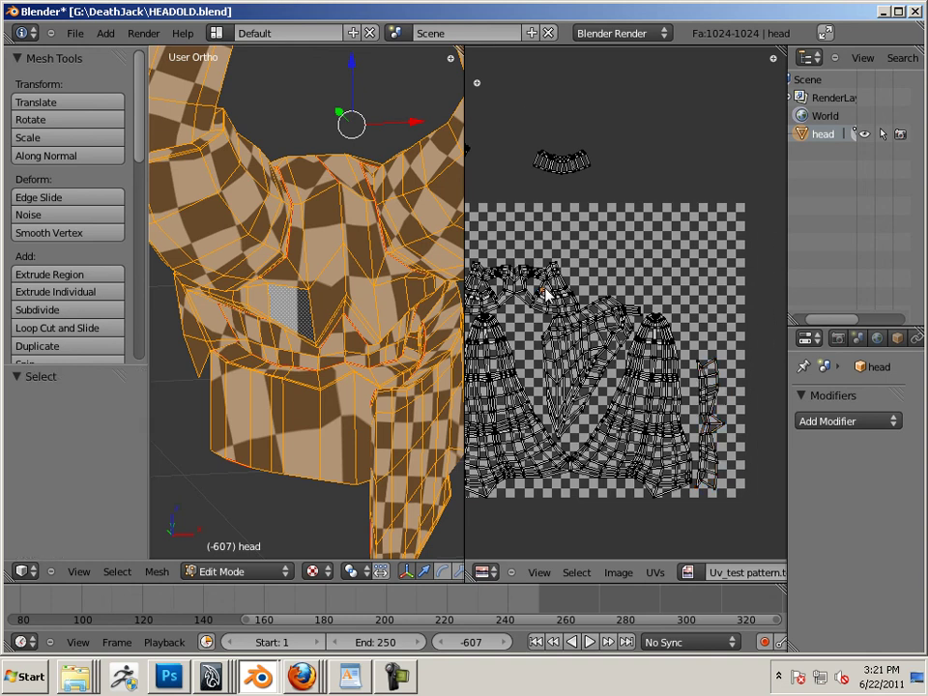
key(l)
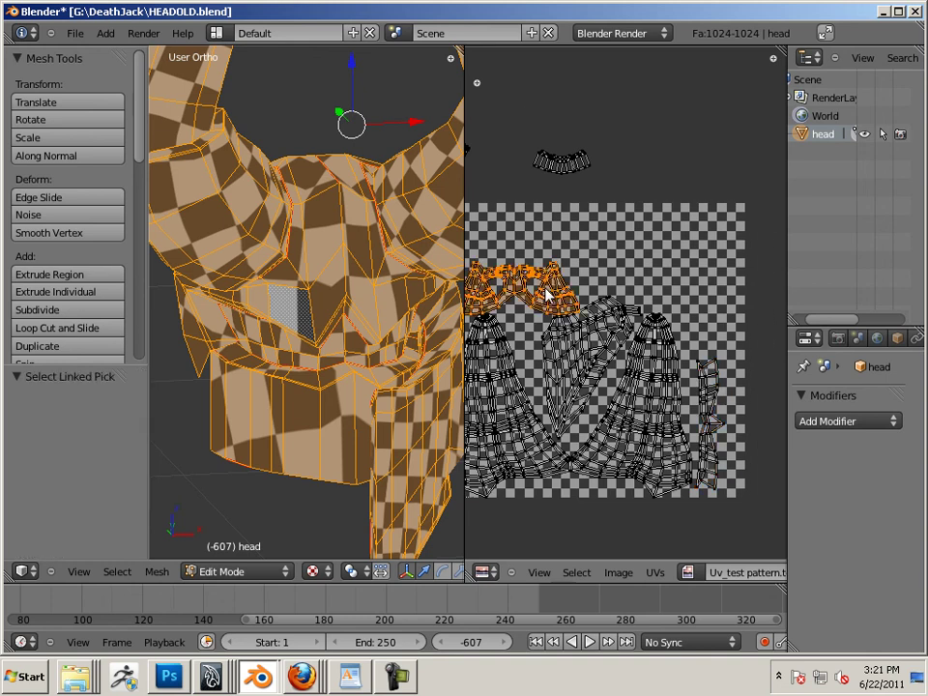
key(s)
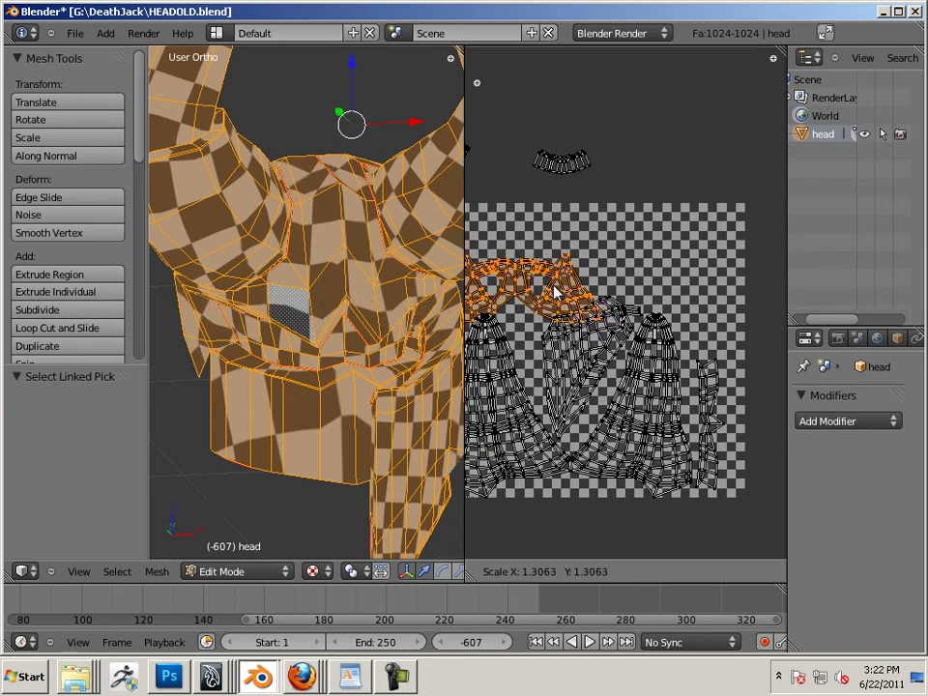
click(552, 290)
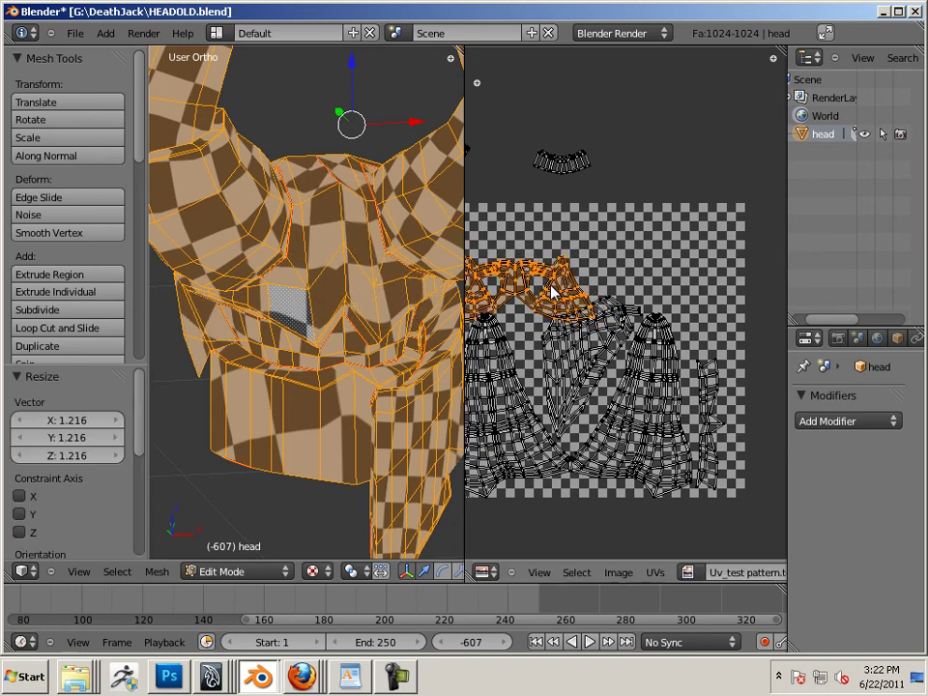
key(g)
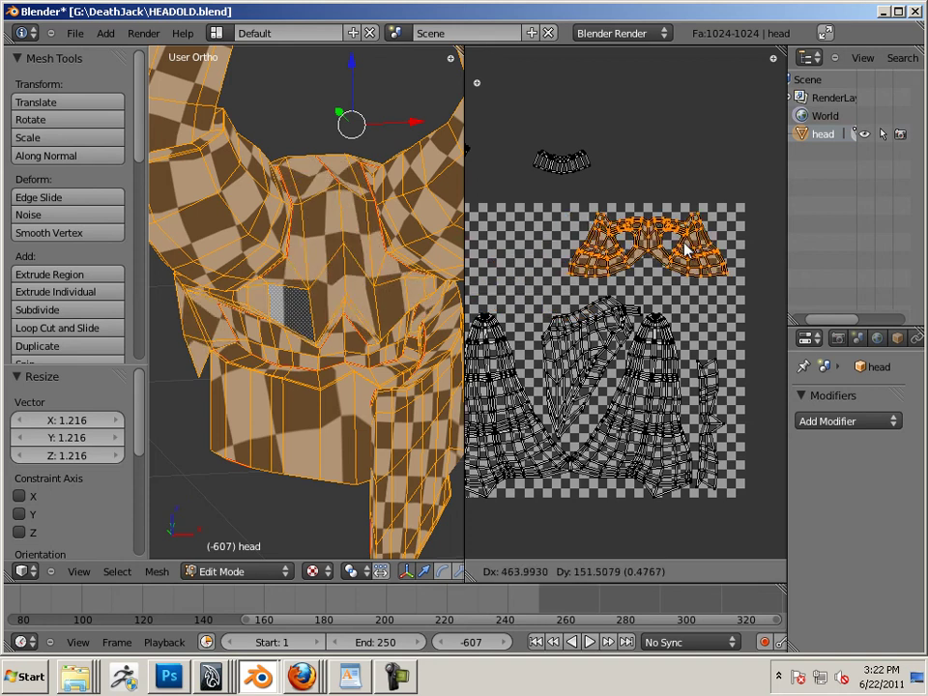
click(692, 257)
click(572, 166)
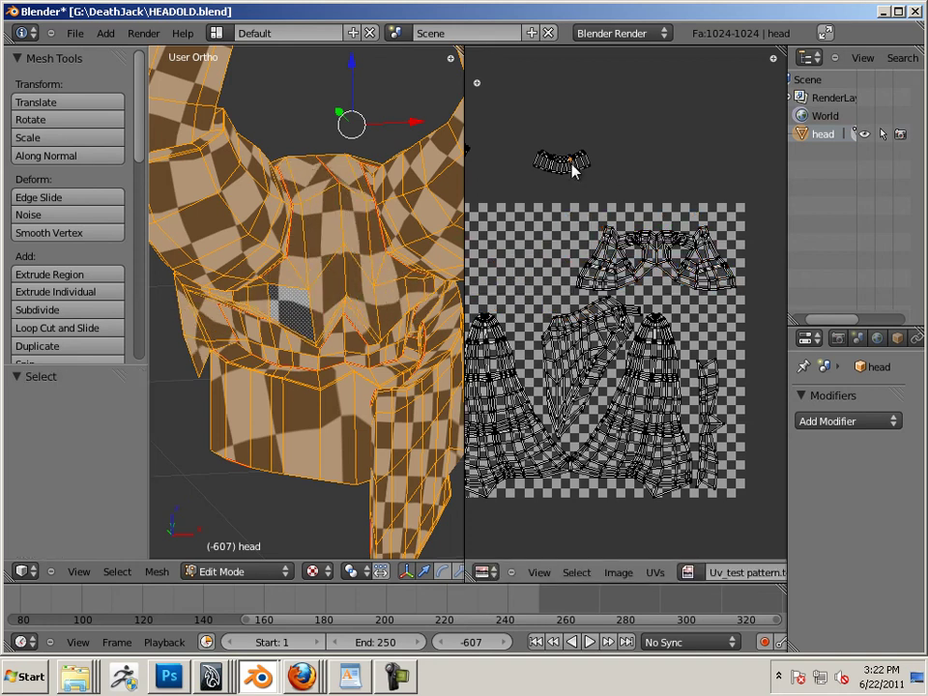
- Move the small arched island onto the texture, enlarge it, and settle it just above the large islands
key(l)
key(g)
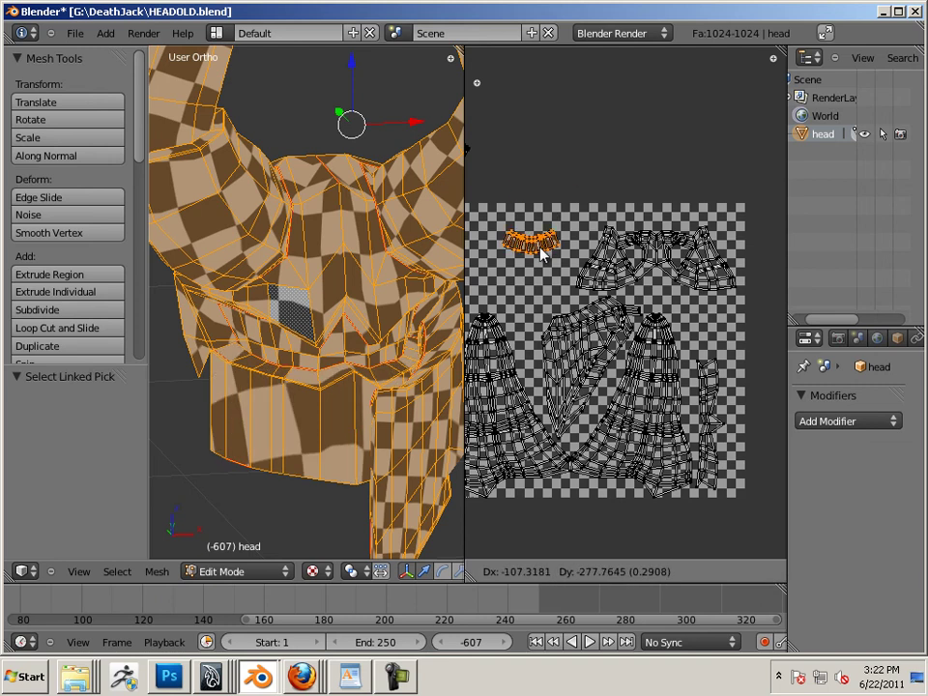
click(532, 277)
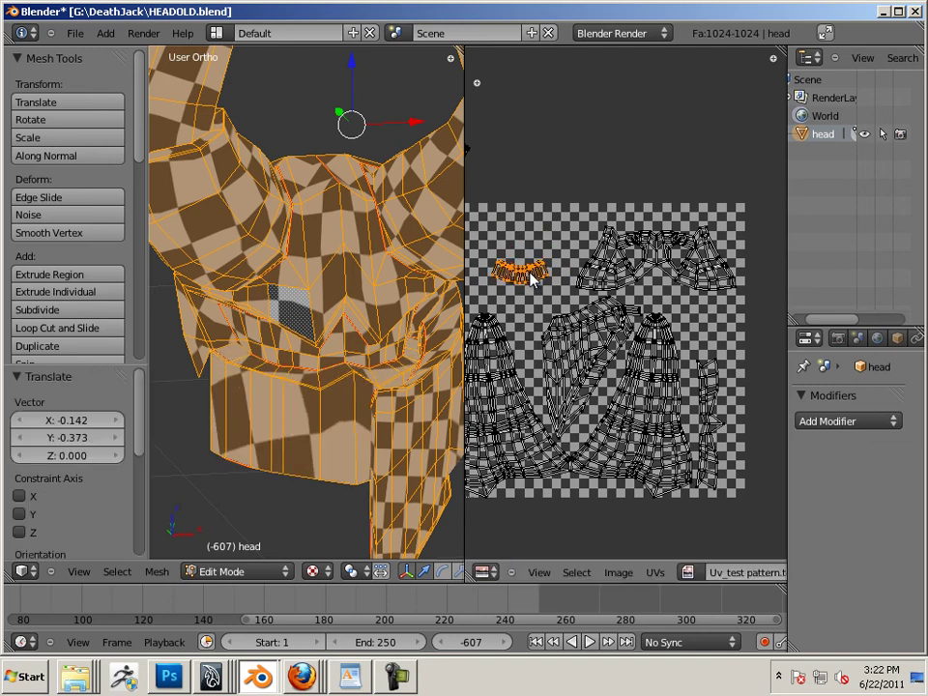
key(s)
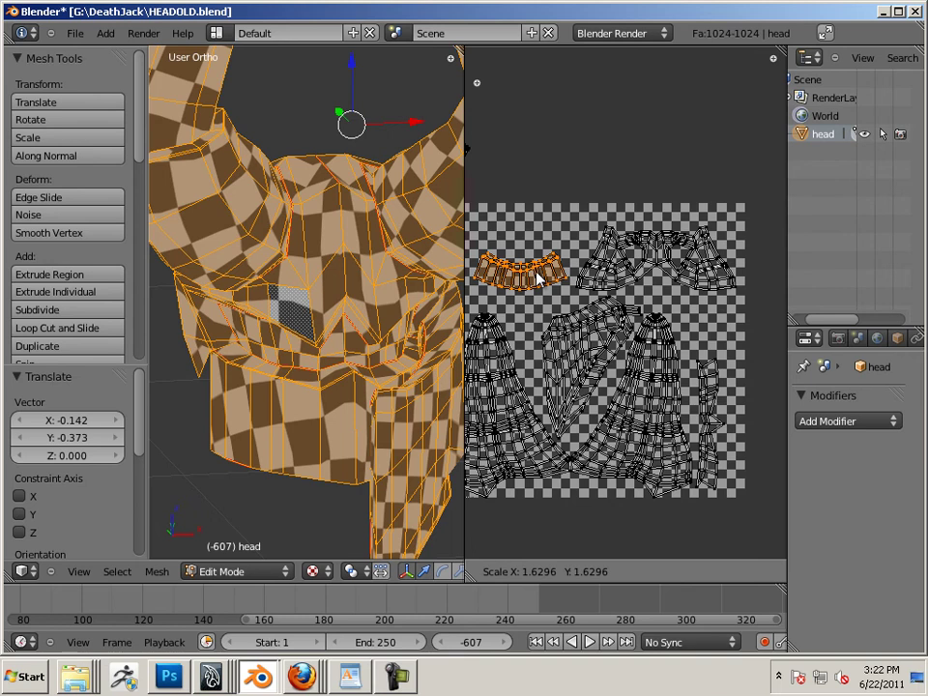
click(535, 278)
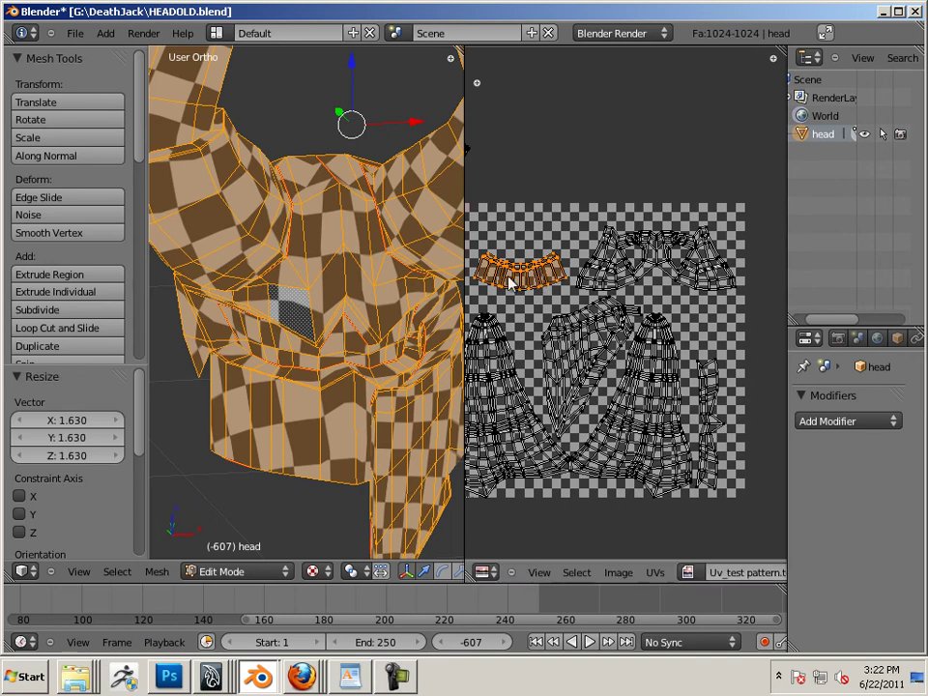
key(g)
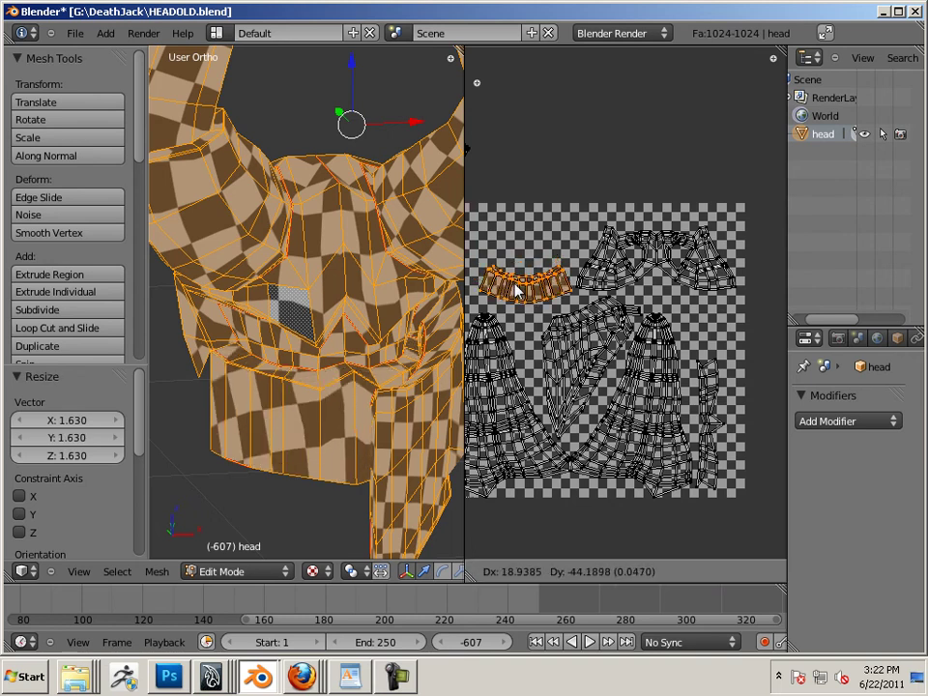
click(518, 303)
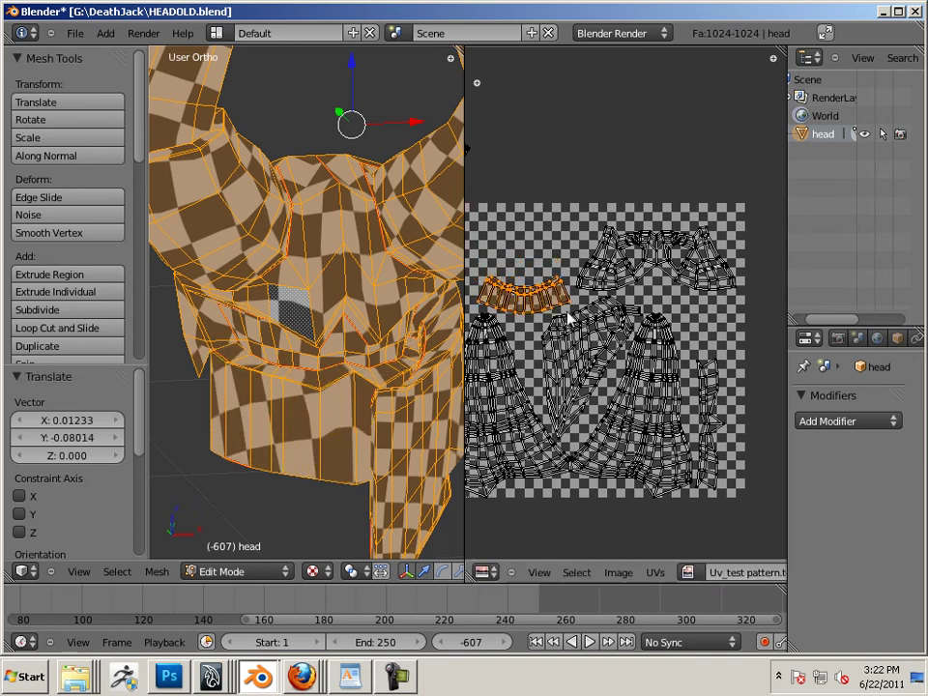
right_click(708, 385)
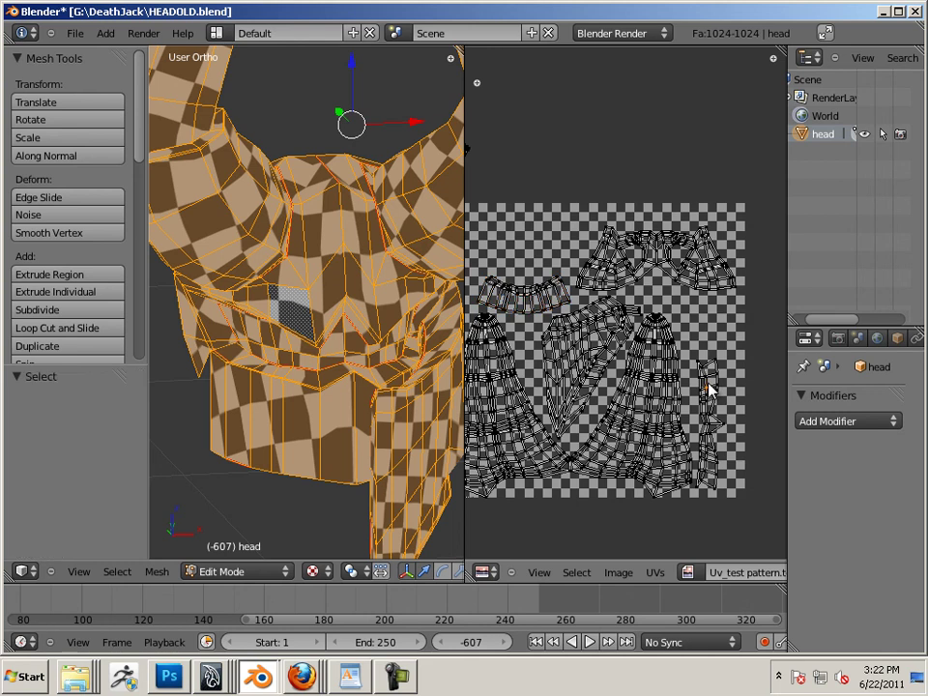
- Move the narrow strip island up-left and rotate it about 92° to horizontal
key(l)
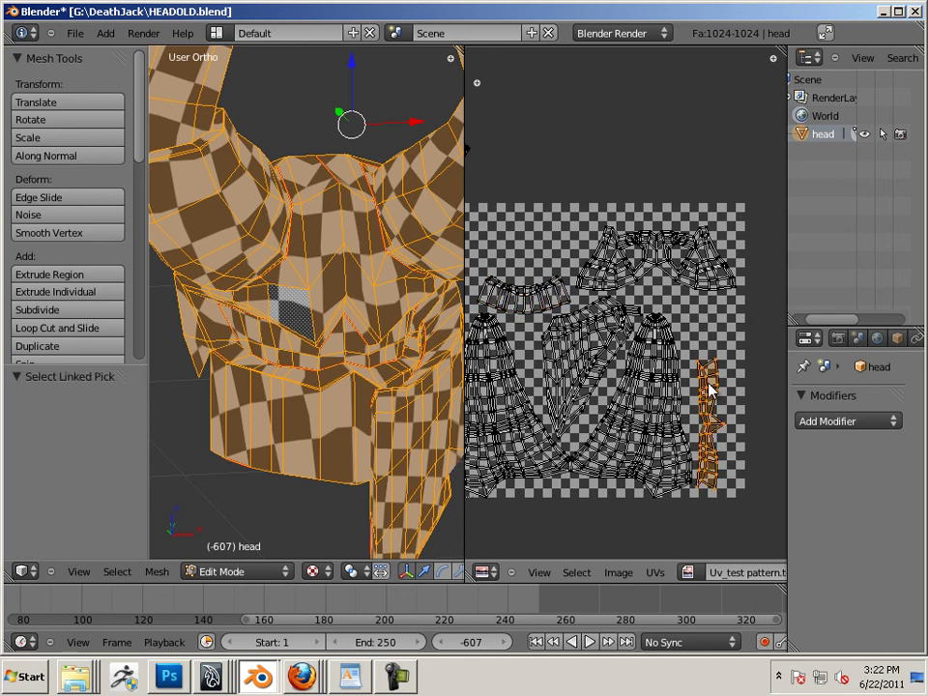
key(g)
click(533, 191)
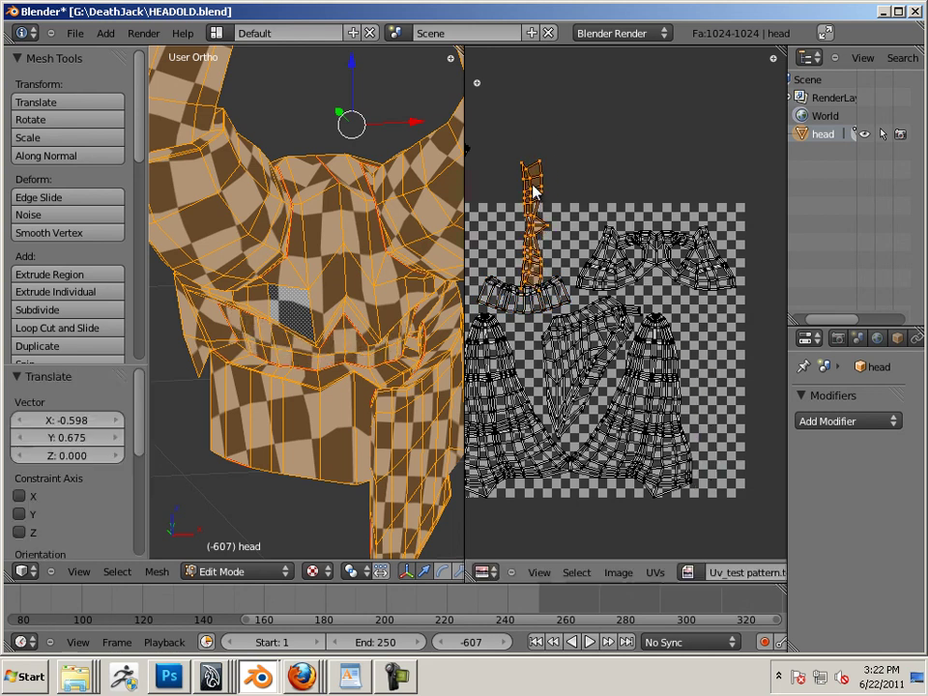
key(r)
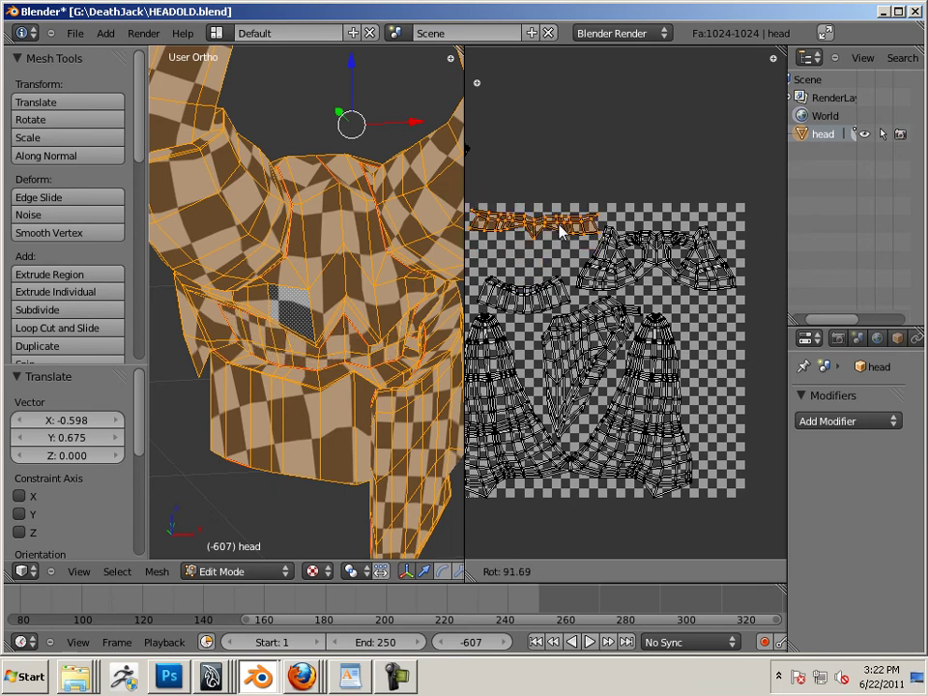
click(561, 230)
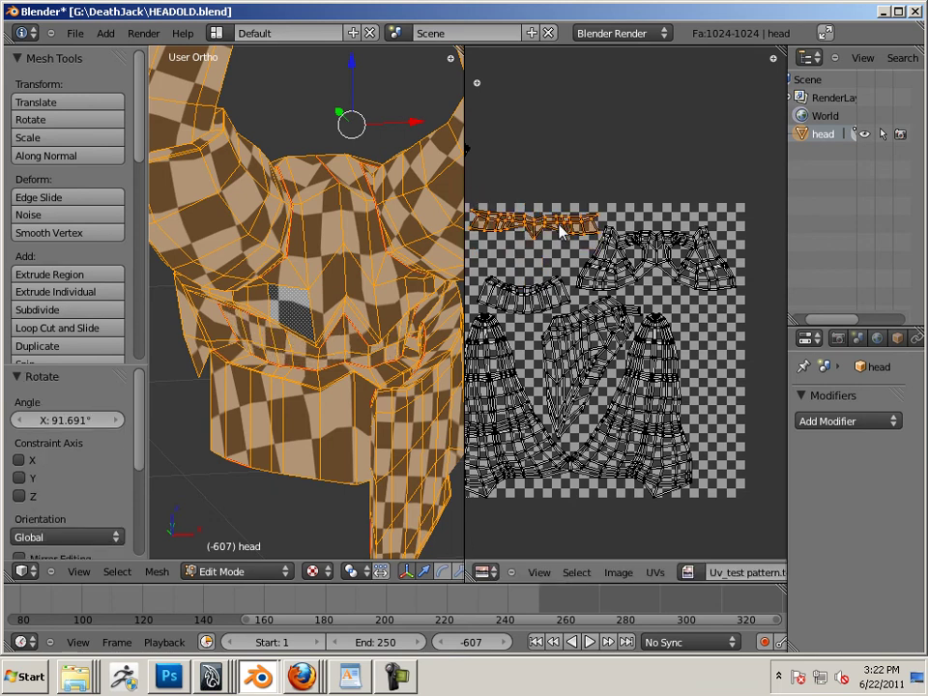
- Drop the horizontal strip into the texture's top-left and give the UV editor more room
key(g)
click(532, 257)
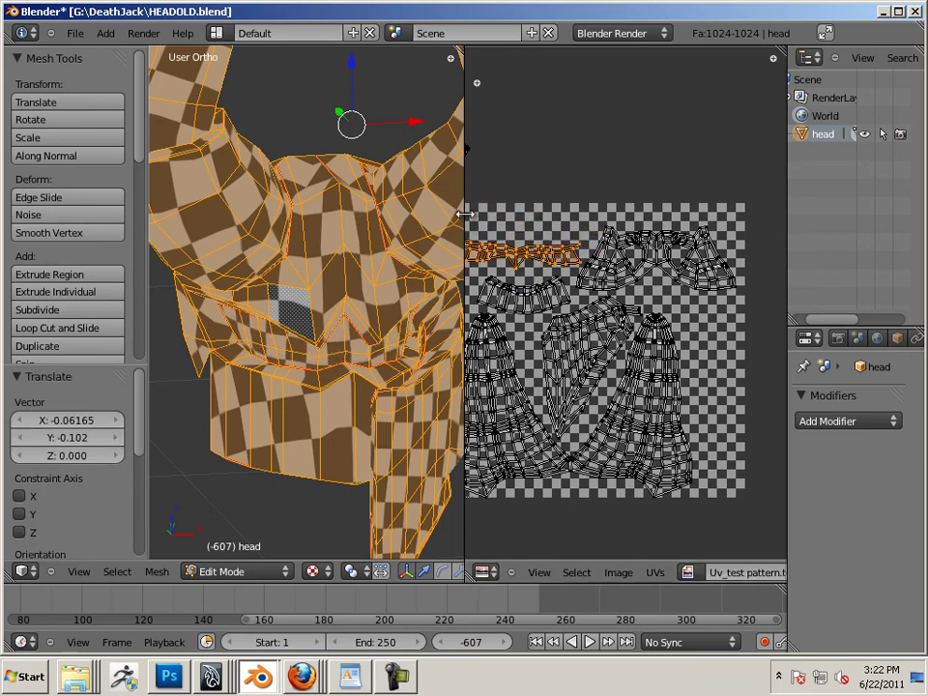
drag(465, 214, 359, 214)
- Move the small wedge island 0.795 across and -0.567 down into the square's upper right
right_click(394, 171)
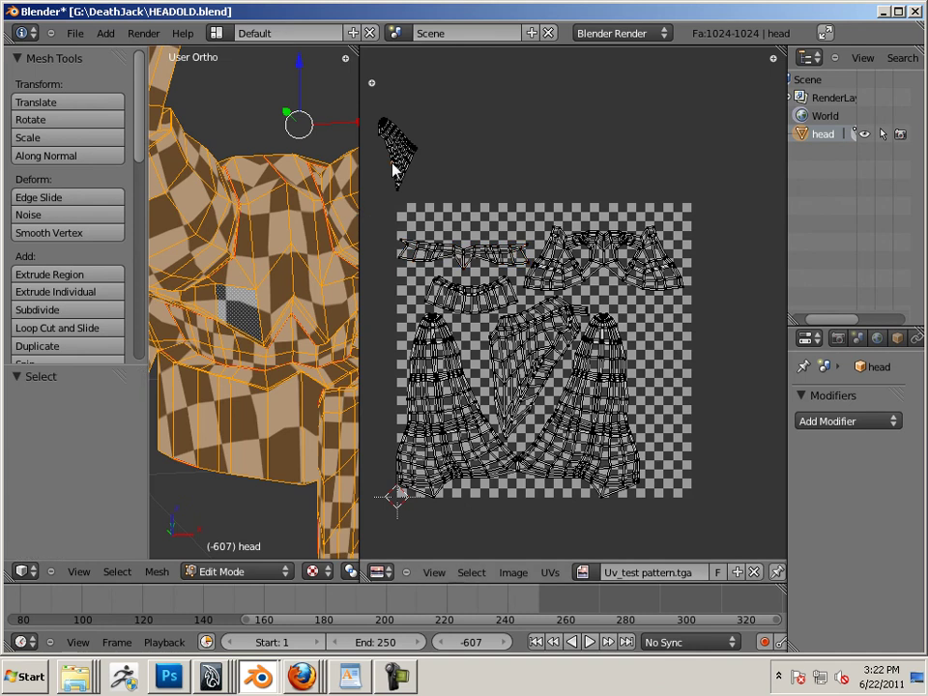
key(l)
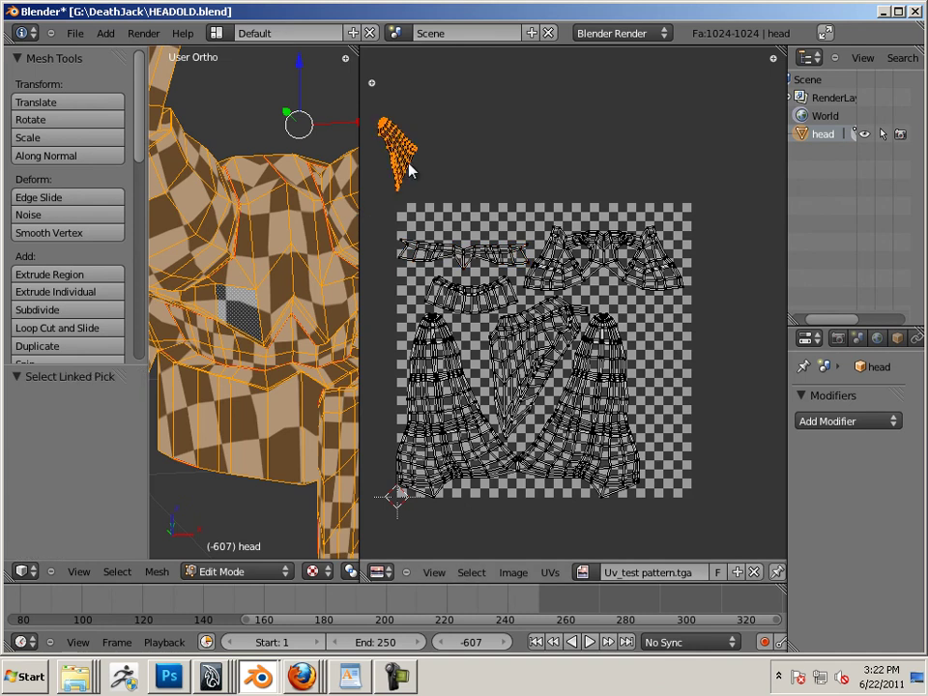
key(g)
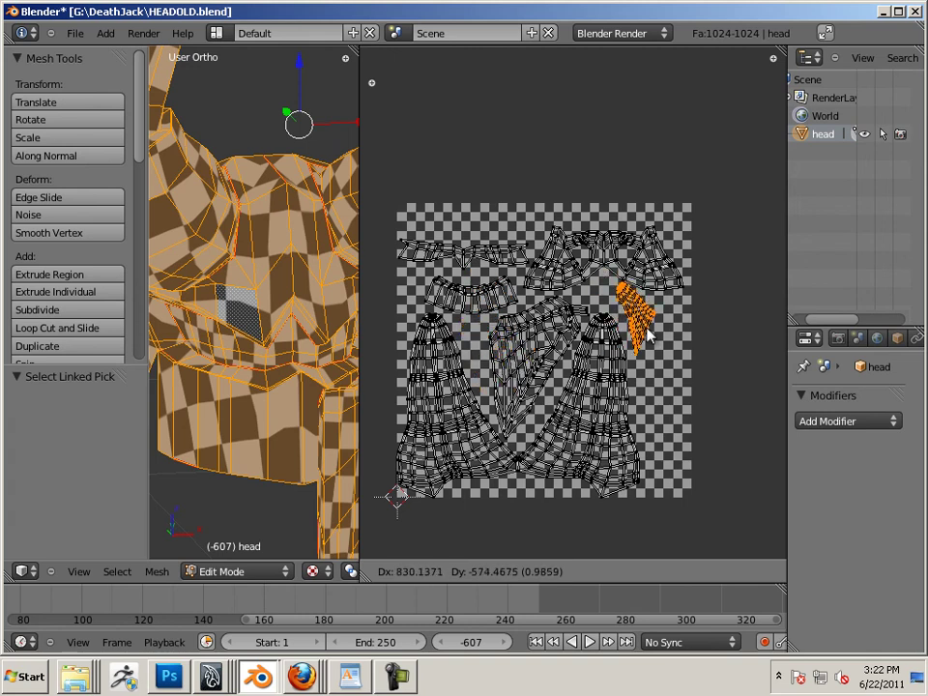
click(642, 334)
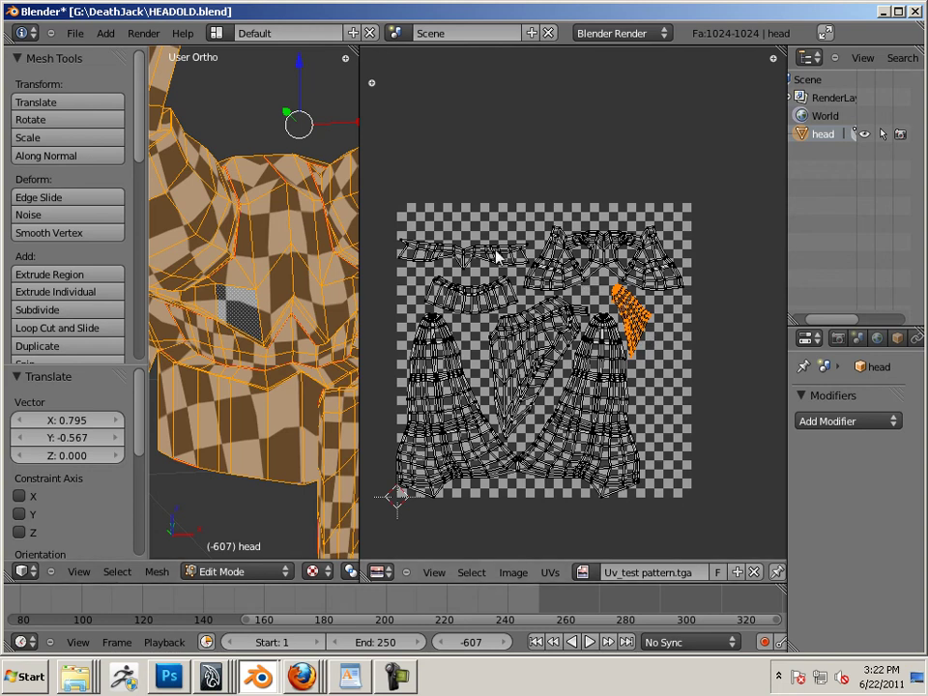
right_click(397, 209)
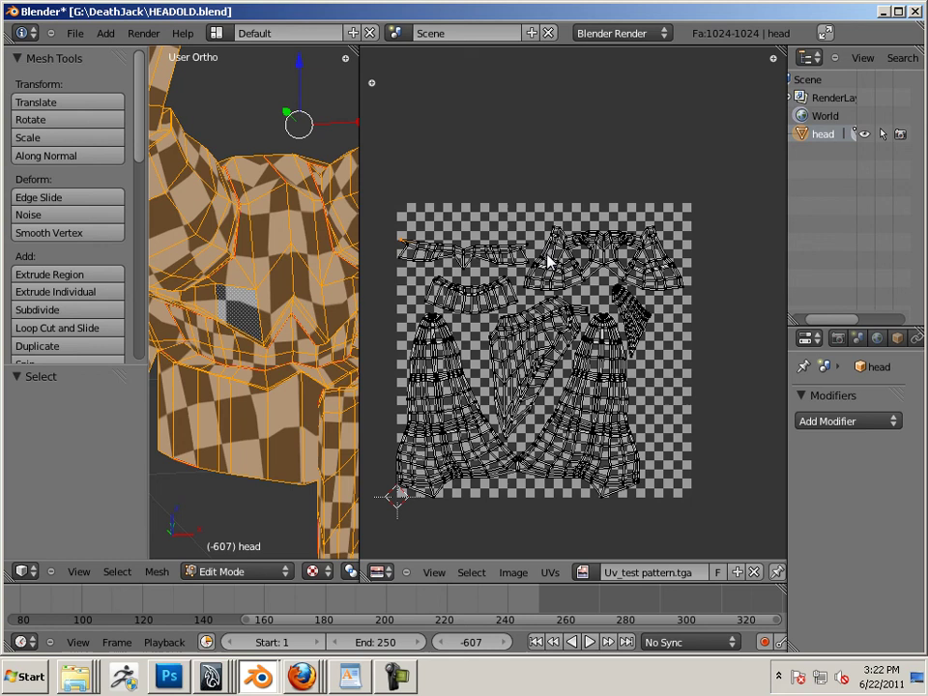
key(l)
key(l)
key(l)
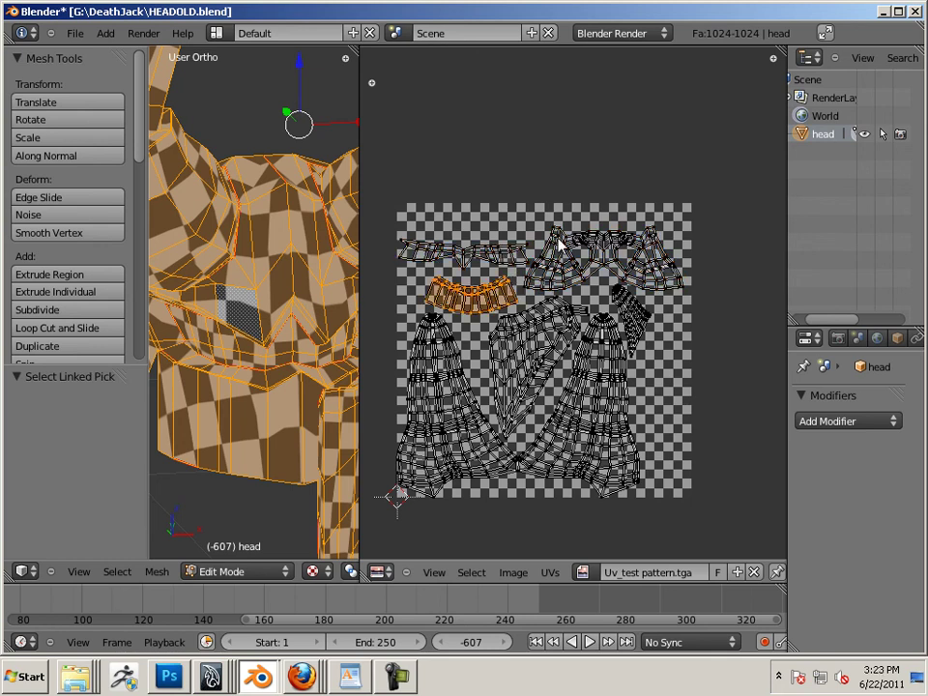
- Add the top and left islands to the selection, scale them 1.162 times and shift them to fill the square
key(l)
key(l)
key(l)
key(l)
key(l)
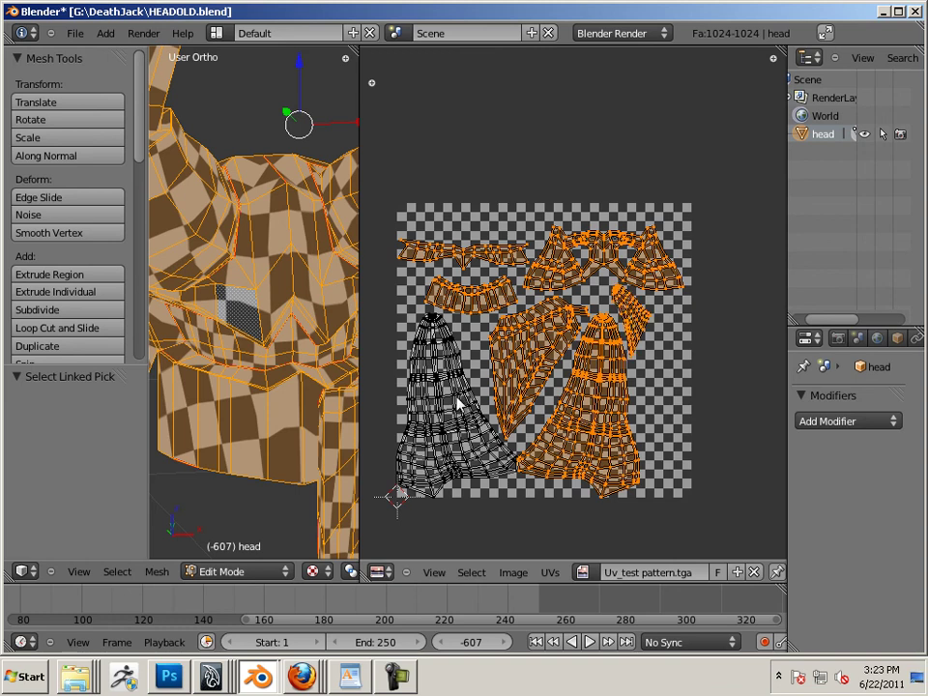
key(l)
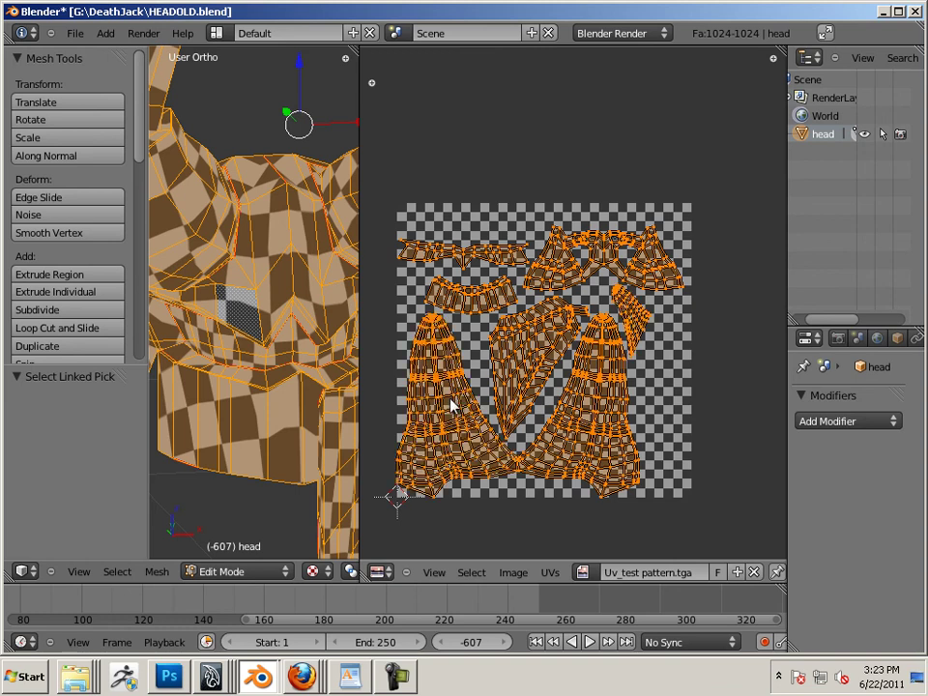
key(s)
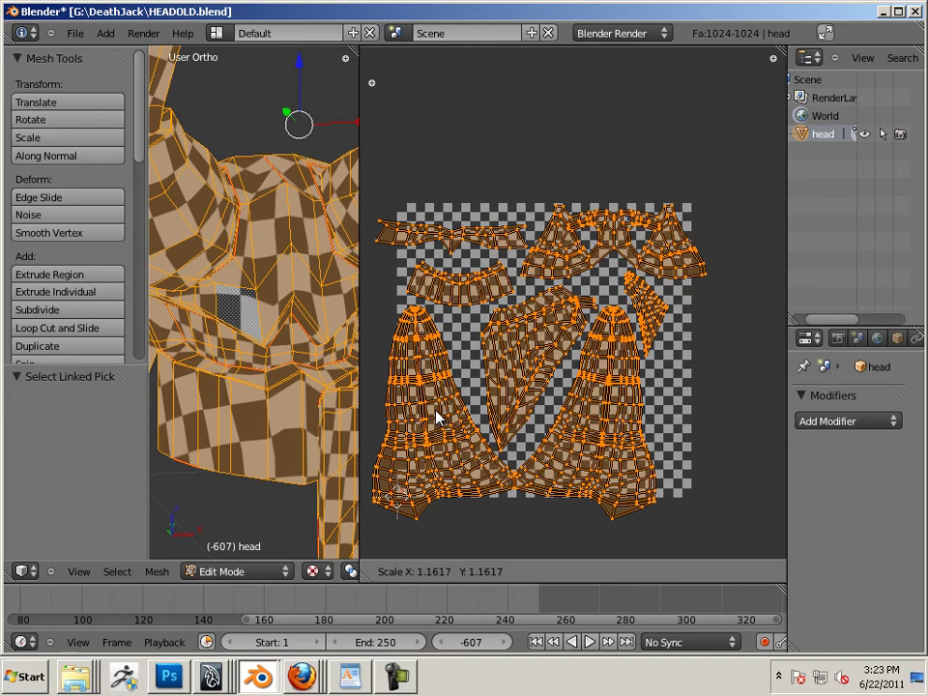
click(437, 417)
key(g)
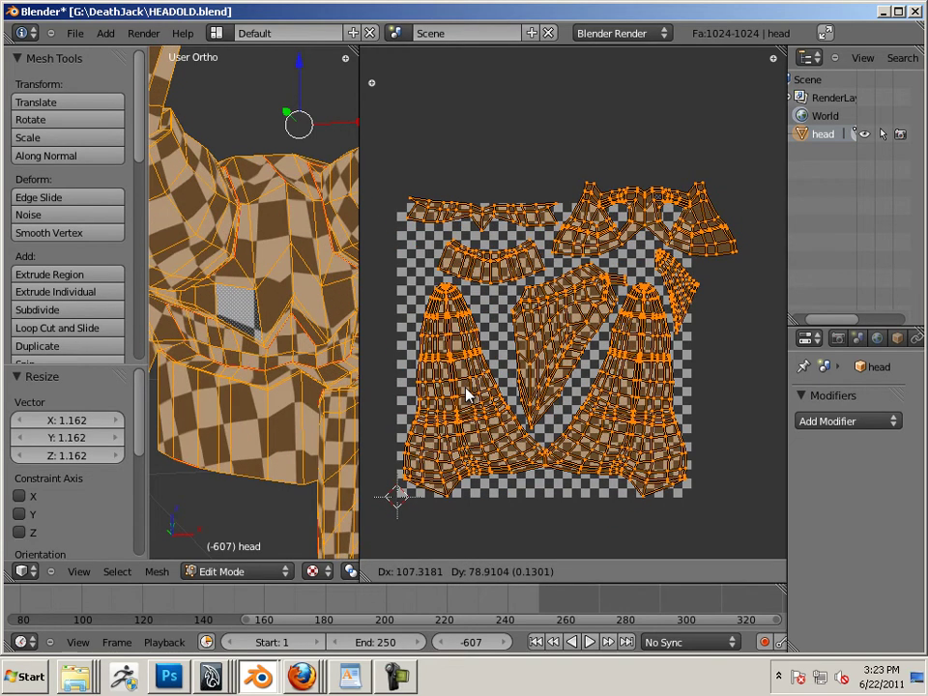
click(466, 379)
right_click(484, 280)
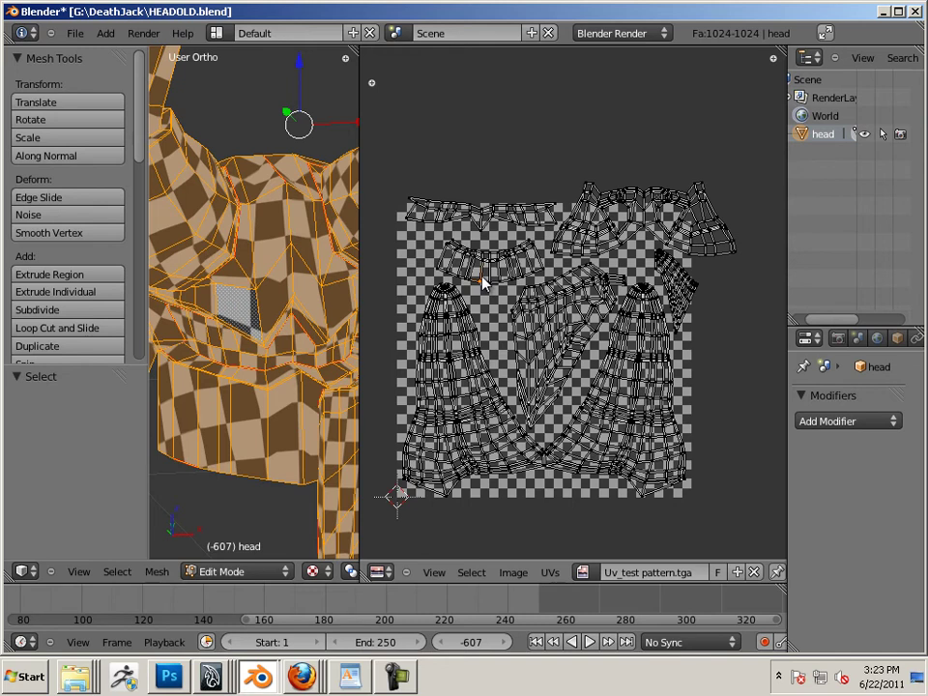
- Move the collar island left and down, rotating it to about -316.8°
key(l)
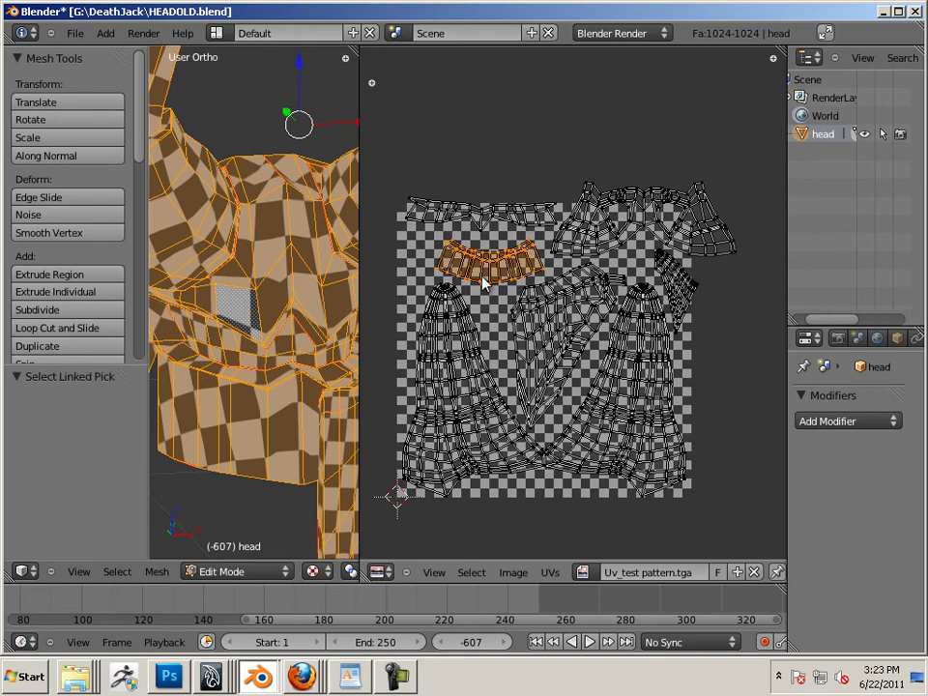
key(g)
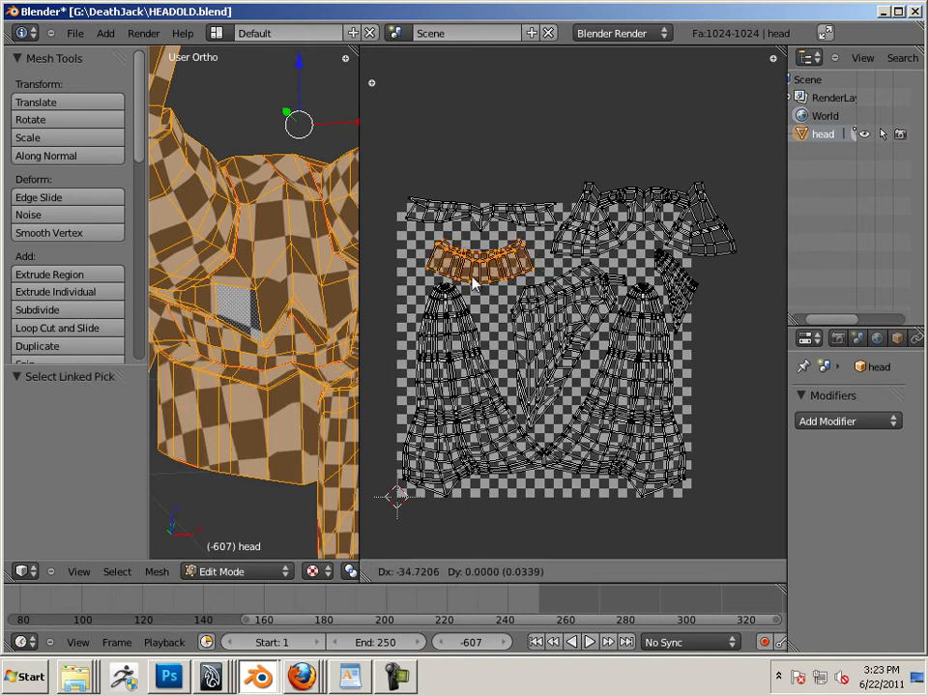
key(r)
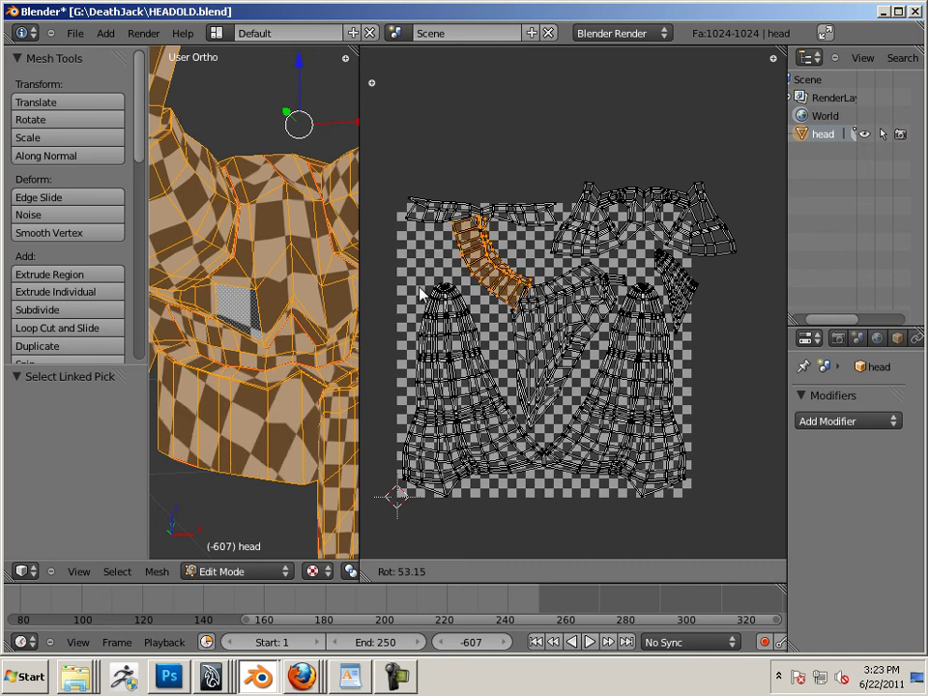
click(402, 271)
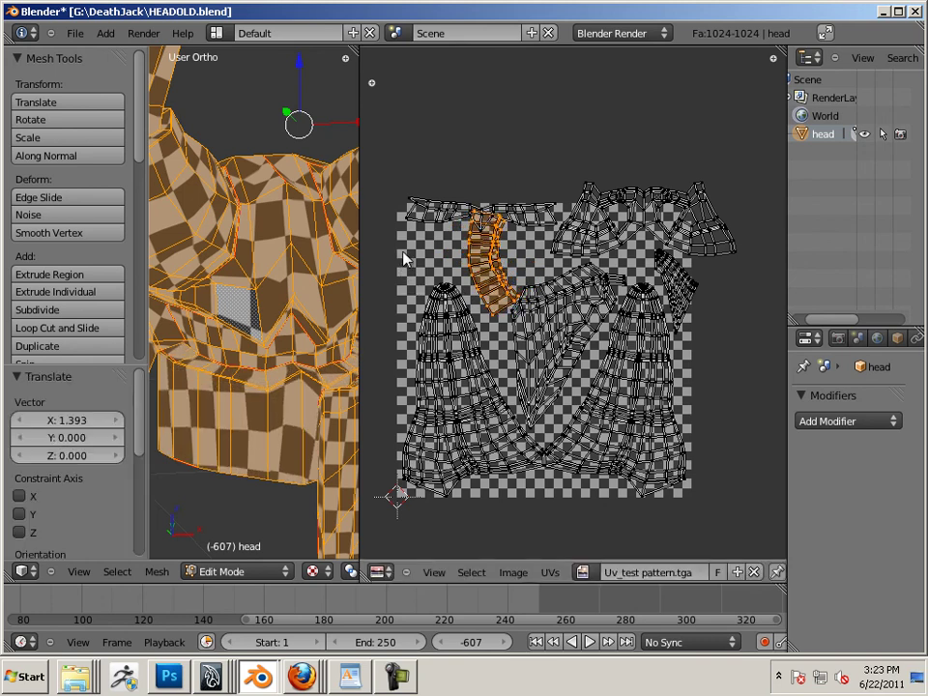
key(g)
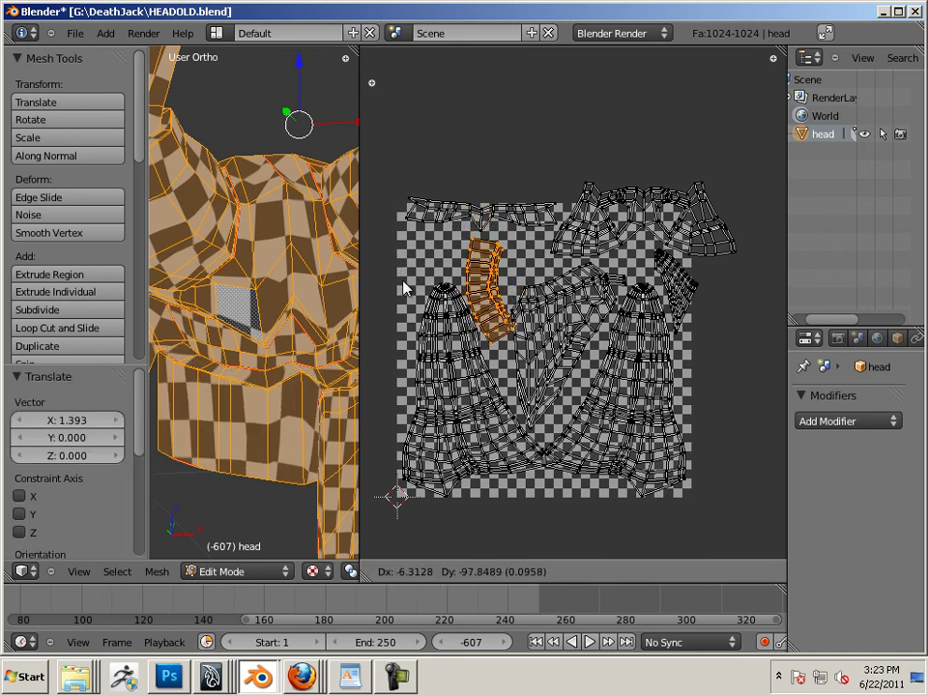
click(404, 288)
key(r)
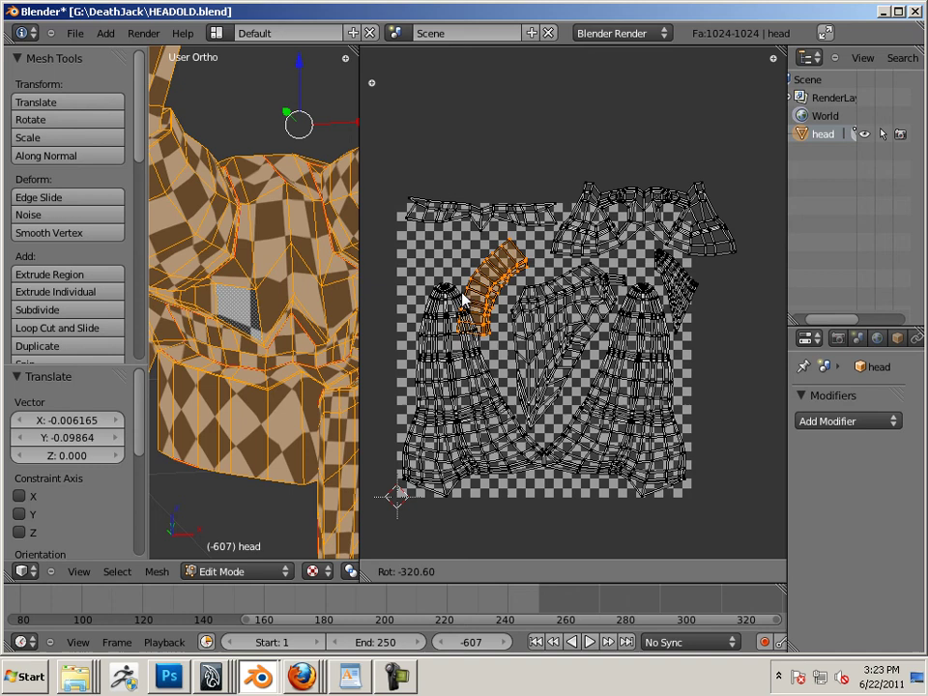
click(468, 296)
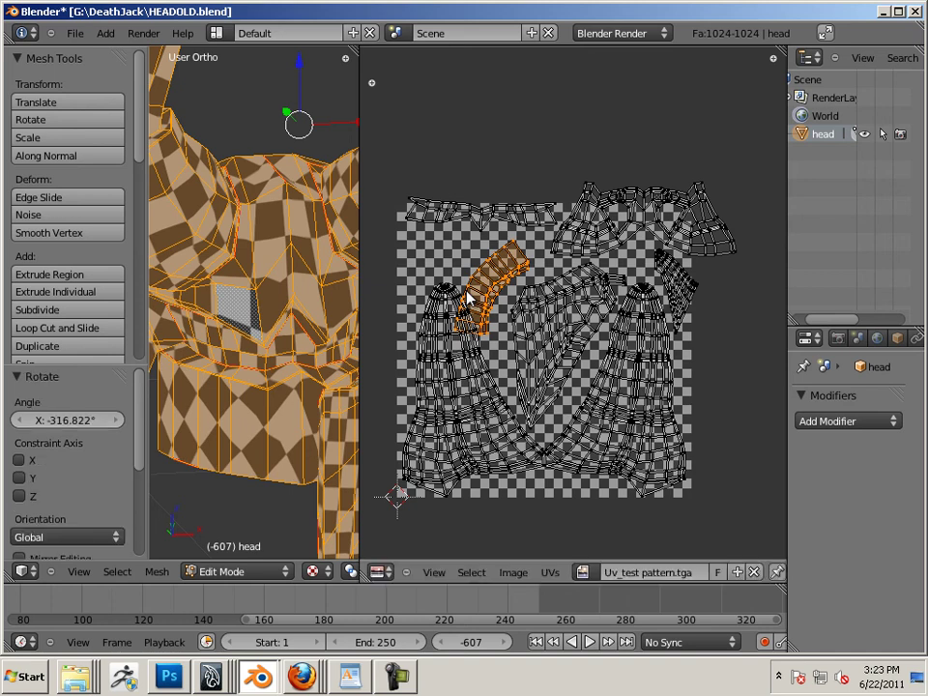
- Rotate the collar island -10.8°, shrink it to 0.801 and tuck it into the gap
key(g)
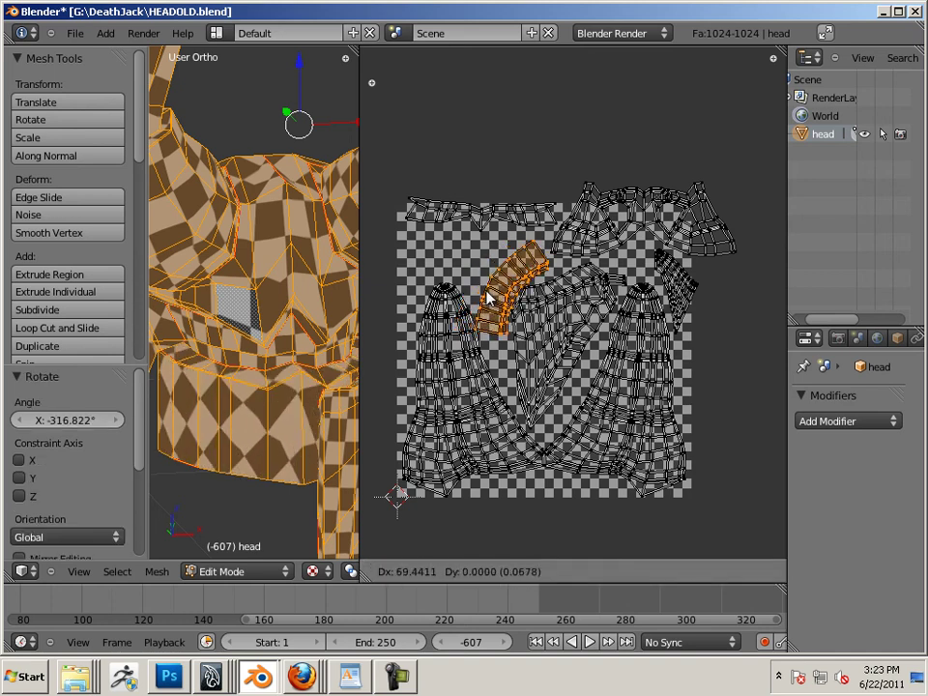
click(489, 299)
key(r)
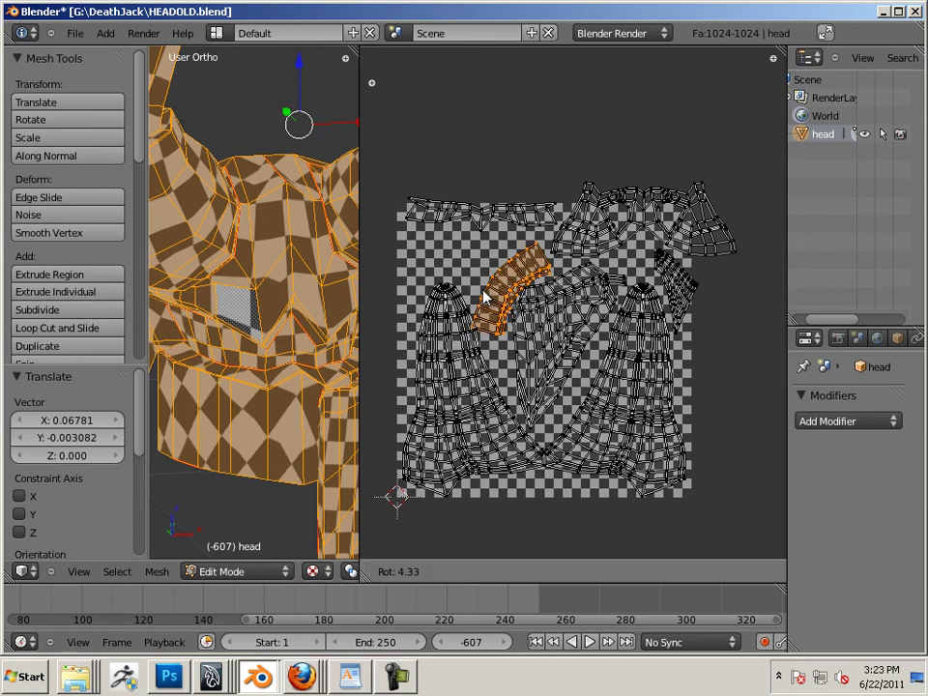
click(493, 303)
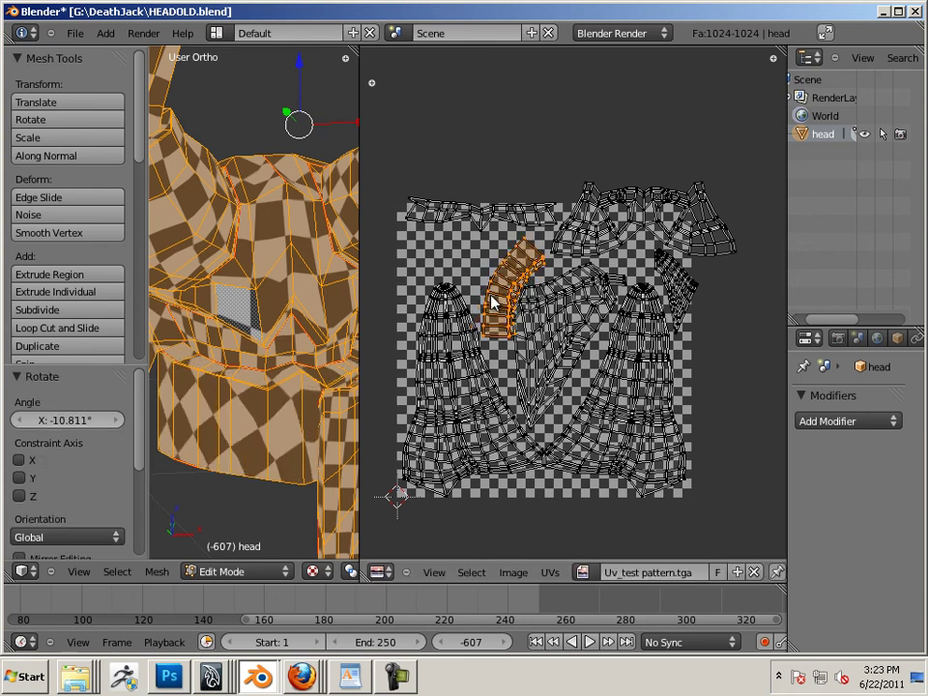
key(s)
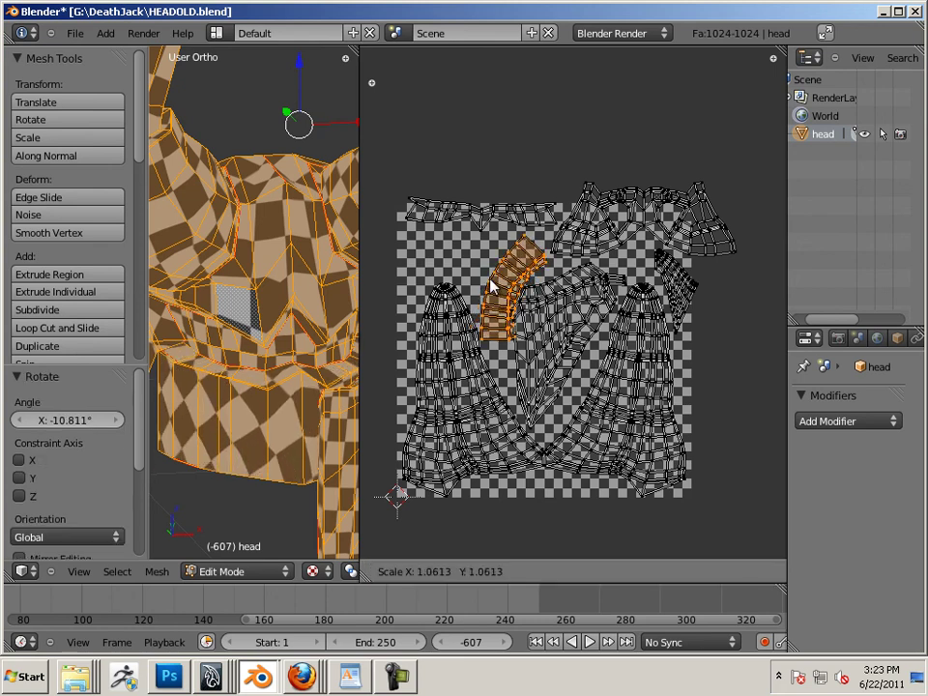
click(495, 293)
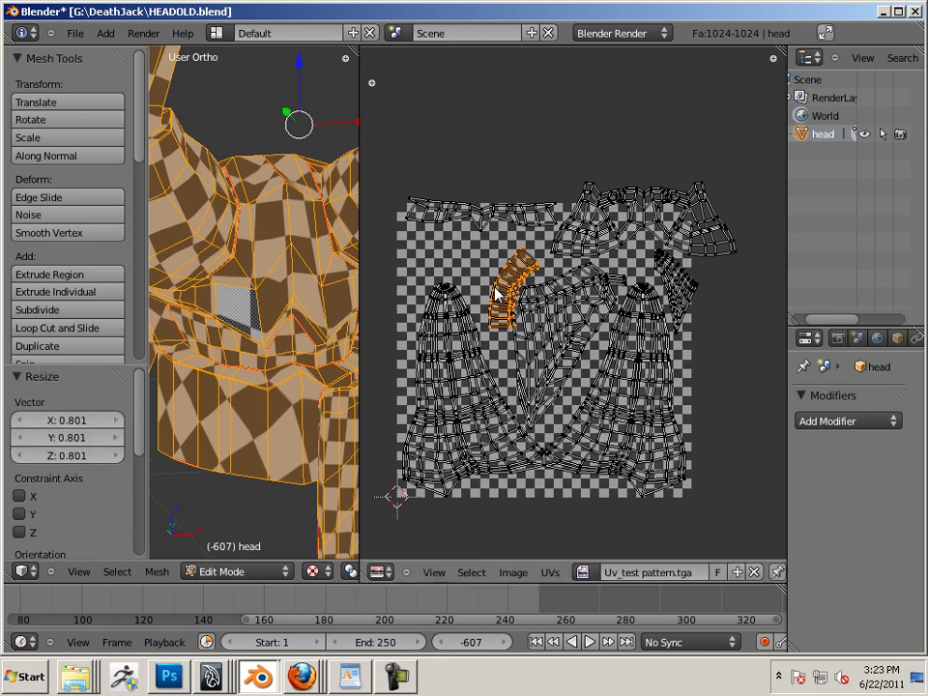
key(g)
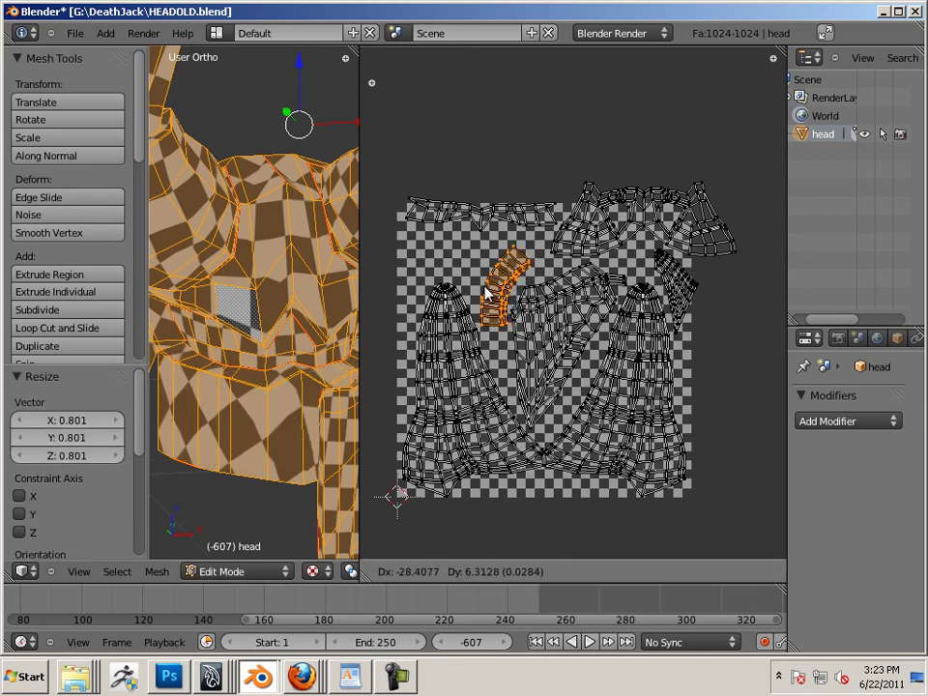
click(486, 304)
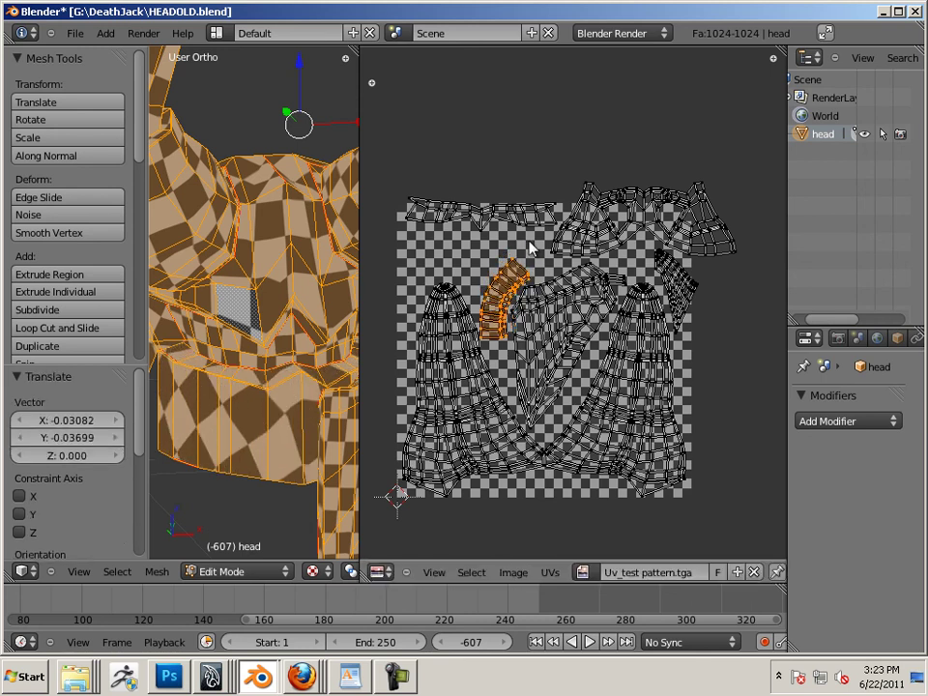
right_click(511, 221)
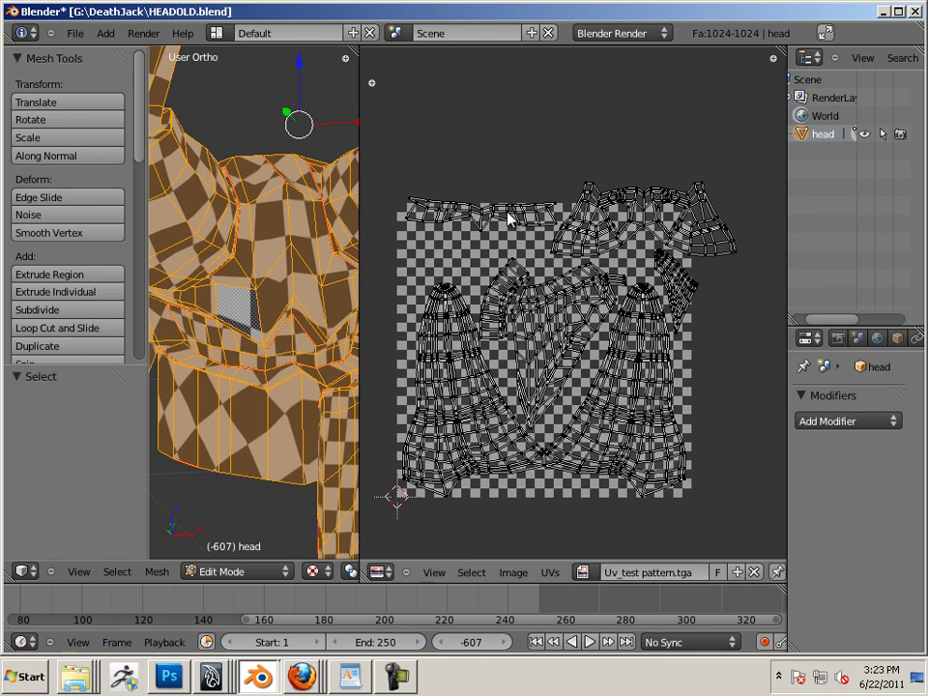
- Move the top-left strip island up above the texture square to clear space
key(l)
key(g)
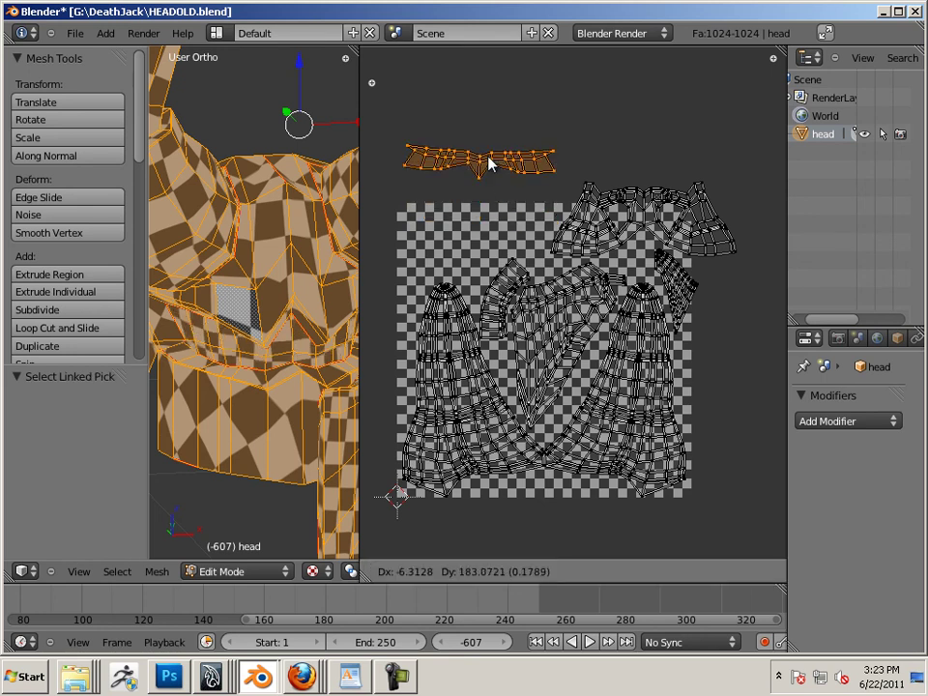
click(487, 131)
- Place the upper UV island at the top of the texture, scaled to 0.86, slightly left
right_click(612, 232)
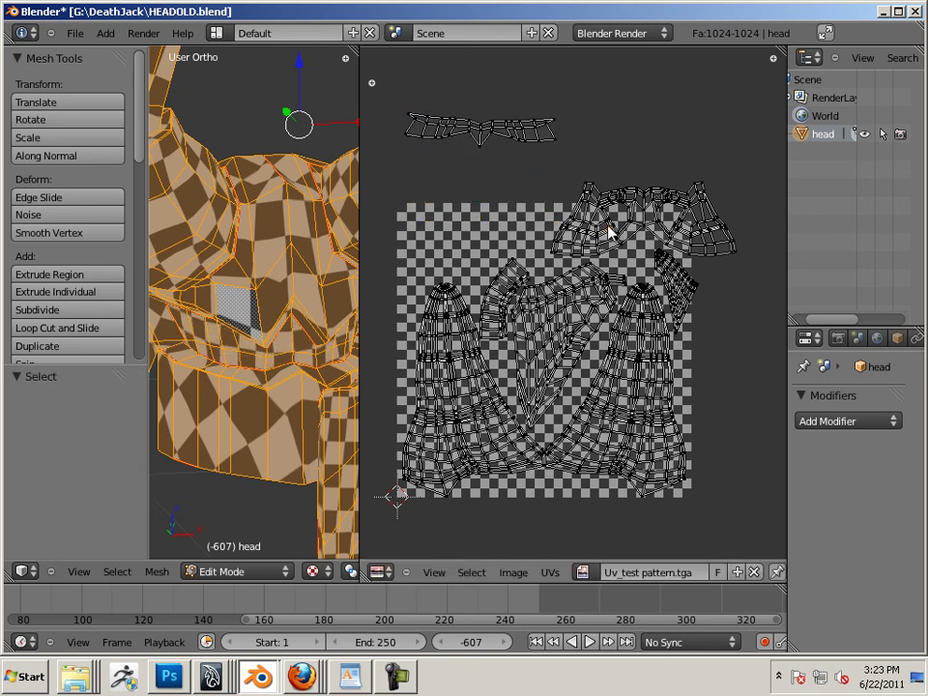
key(l)
key(g)
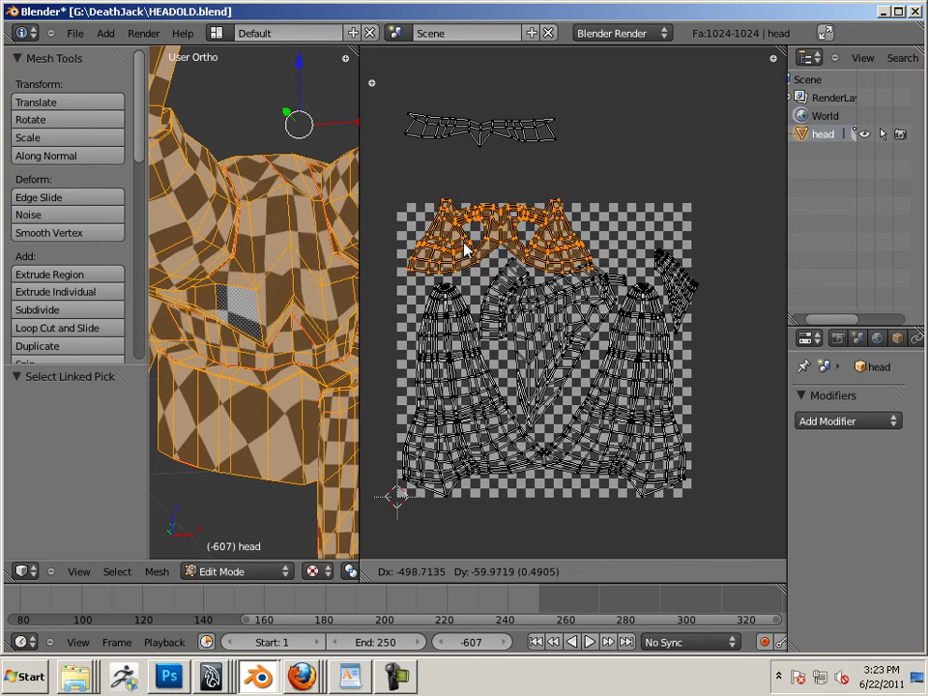
click(463, 247)
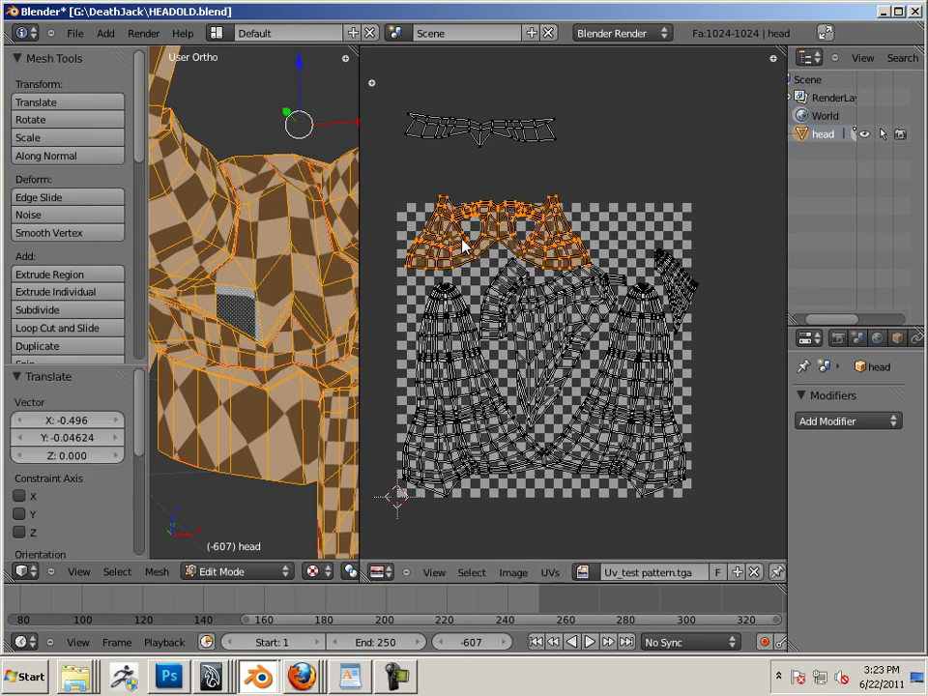
key(s)
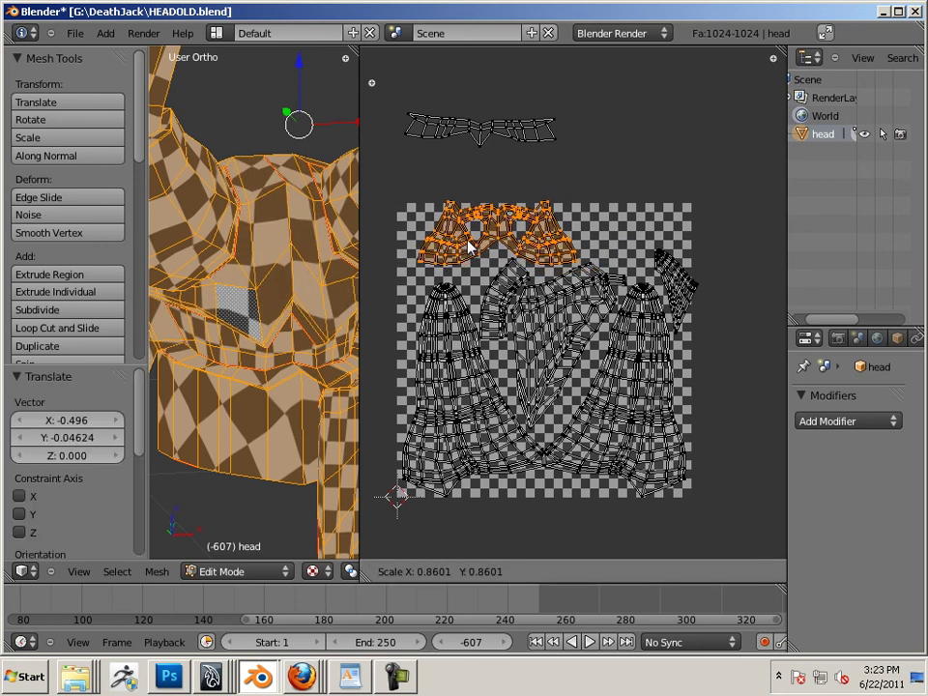
click(469, 247)
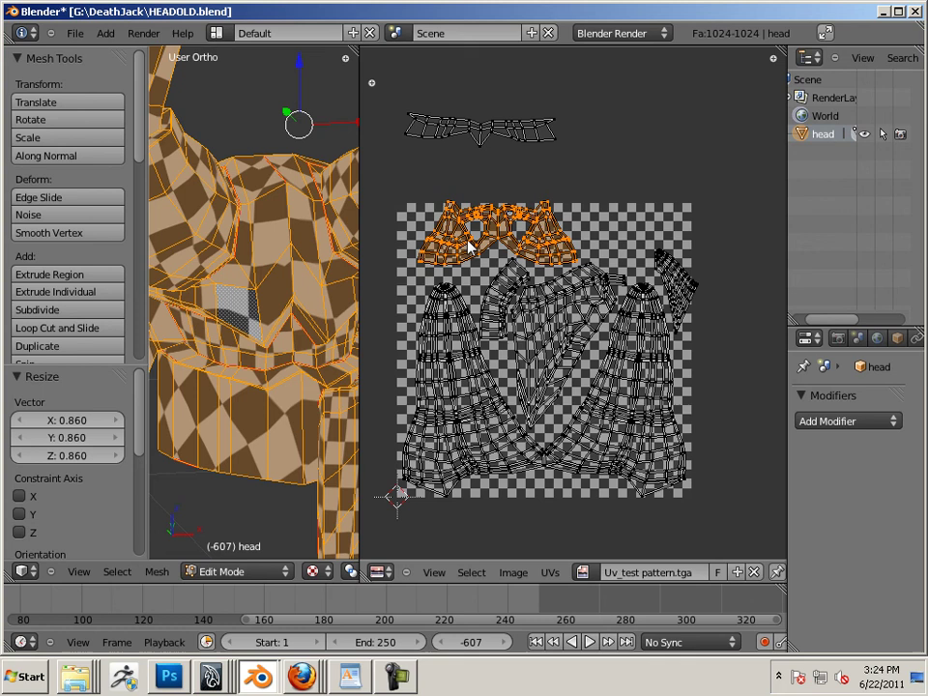
key(g)
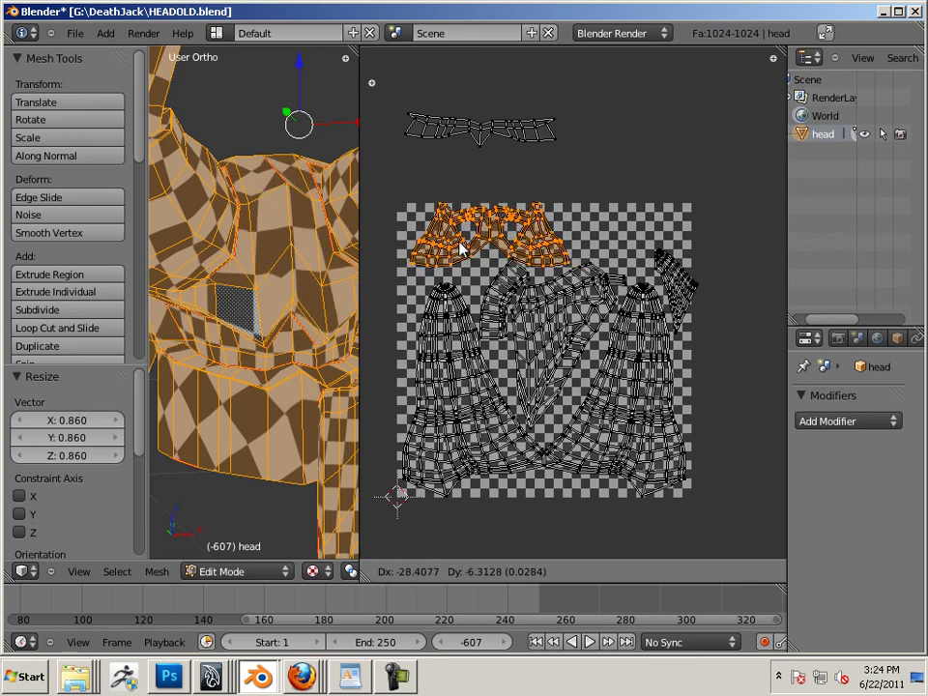
click(462, 248)
- Scale the long top strip to 0.806 and place it in the texture's upper right
right_click(471, 144)
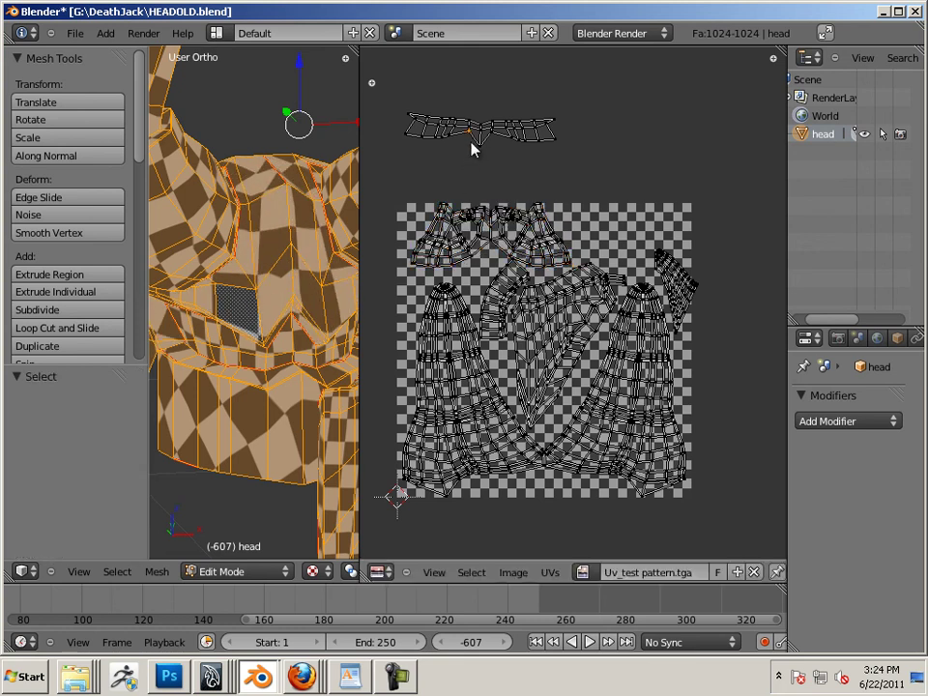
key(l)
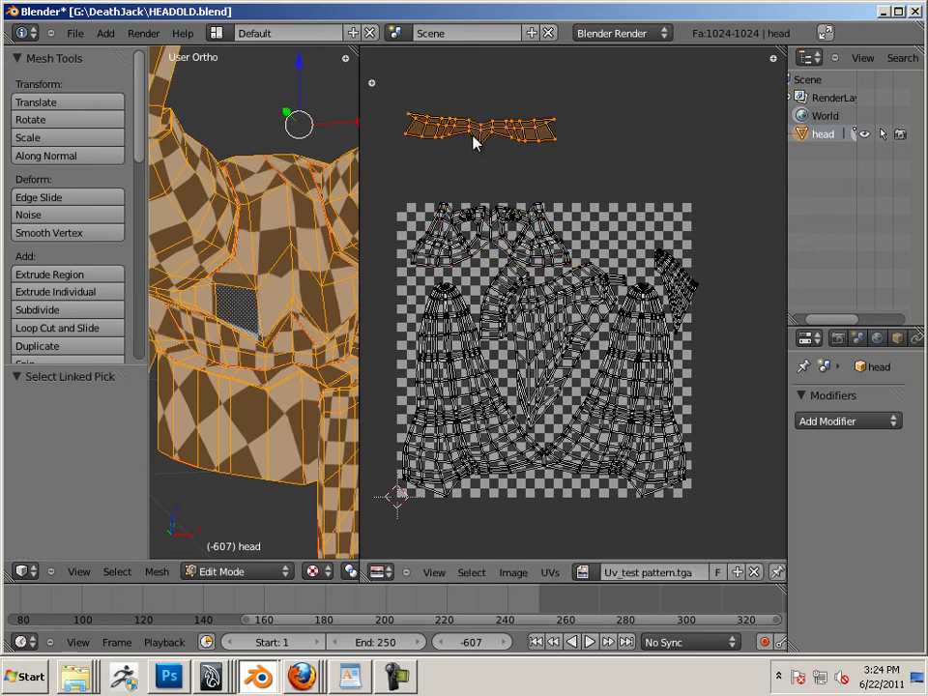
key(s)
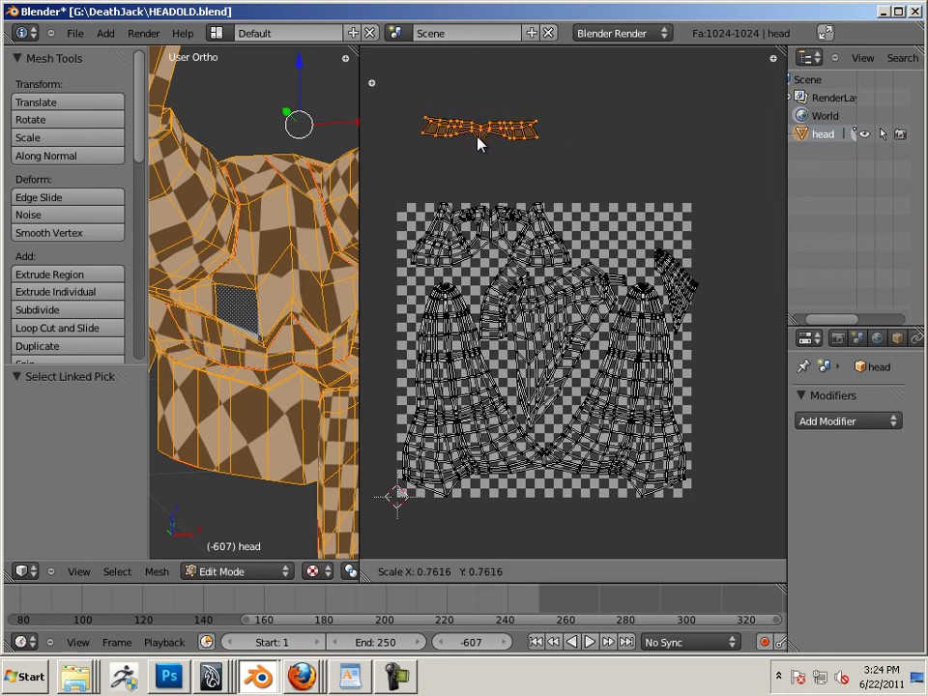
click(476, 143)
key(g)
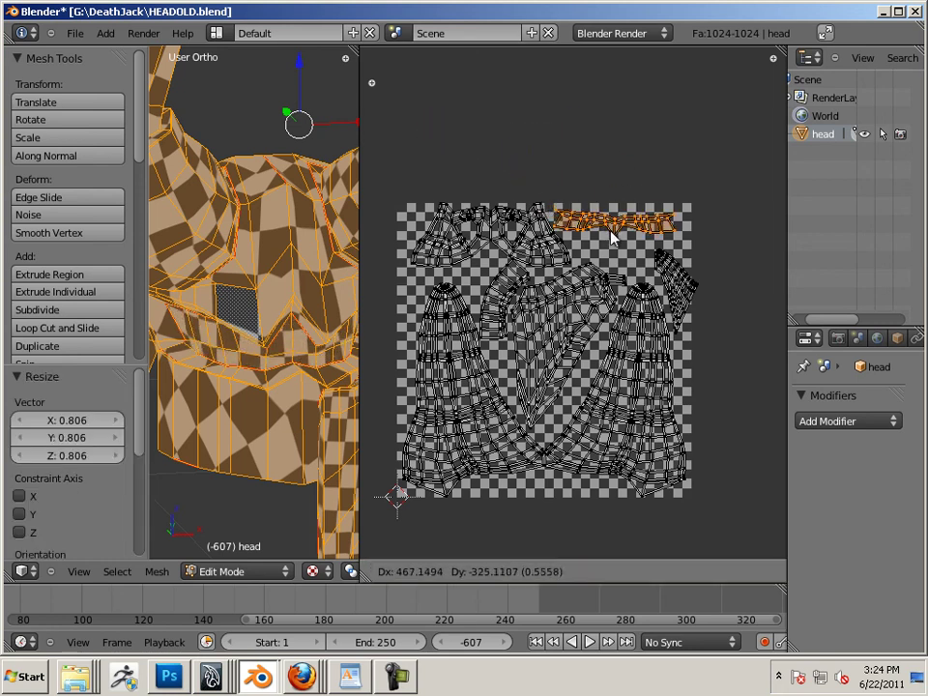
click(622, 245)
- Move the small right-edge island inward, rotate it about -29°, and settle it near the top-right corner
scroll(560, 290, up, 5)
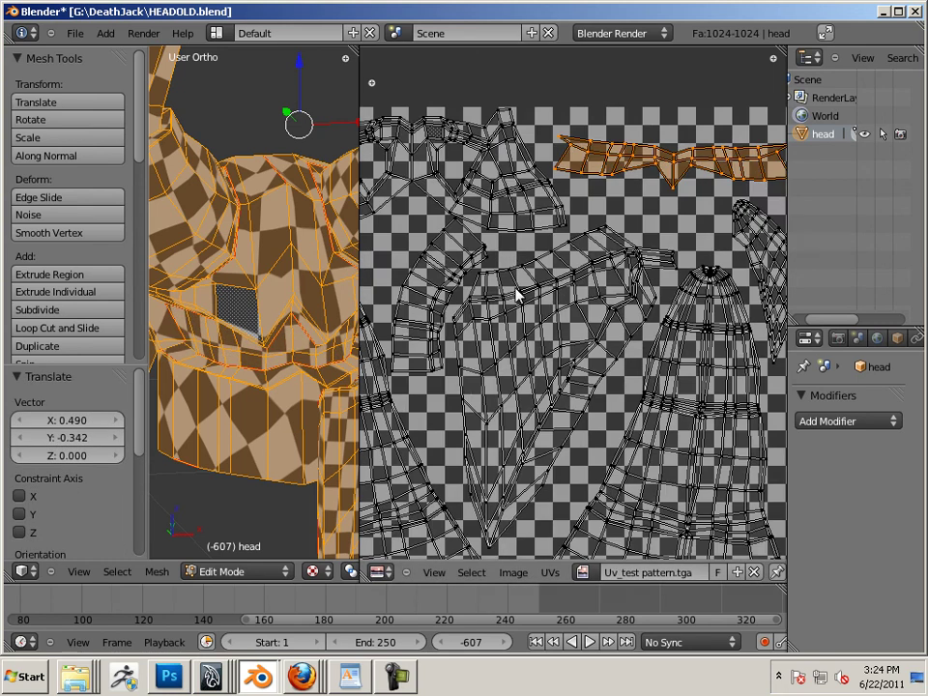
scroll(417, 215, down, 4)
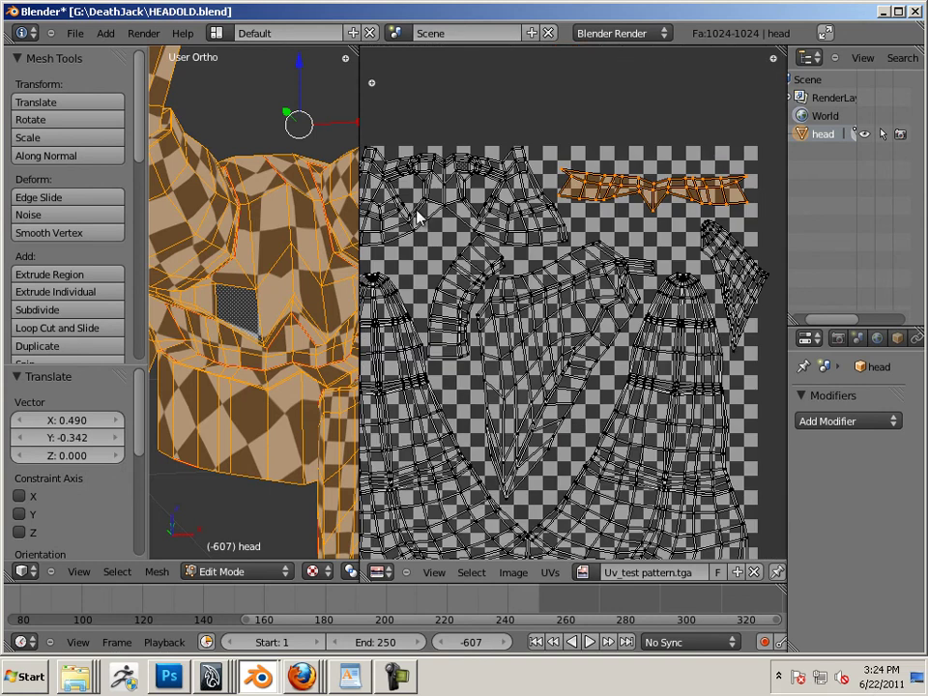
scroll(585, 280, up, 3)
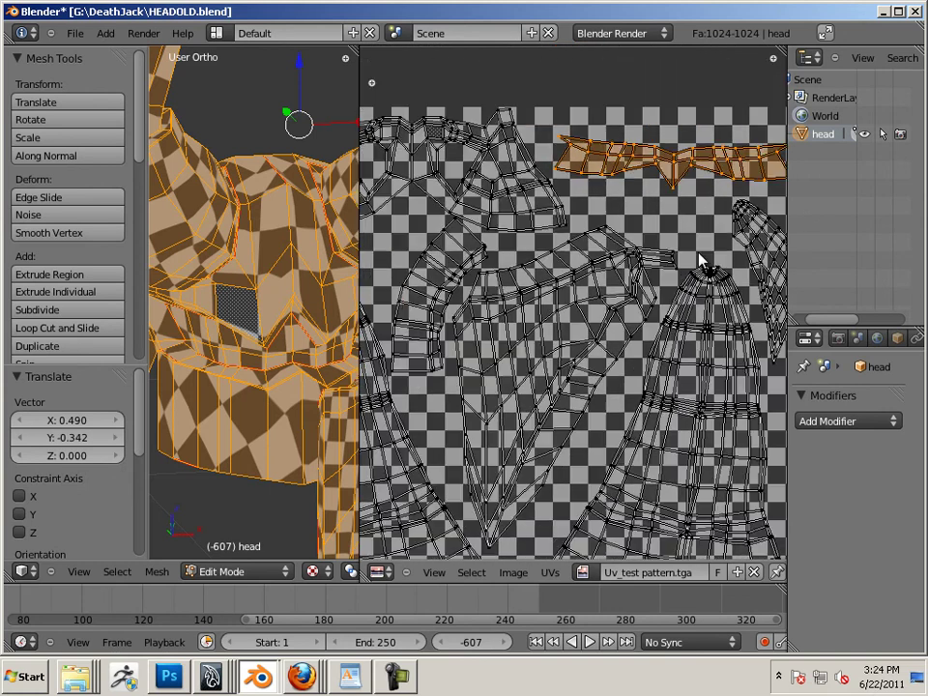
scroll(702, 265, down, 3)
right_click(723, 256)
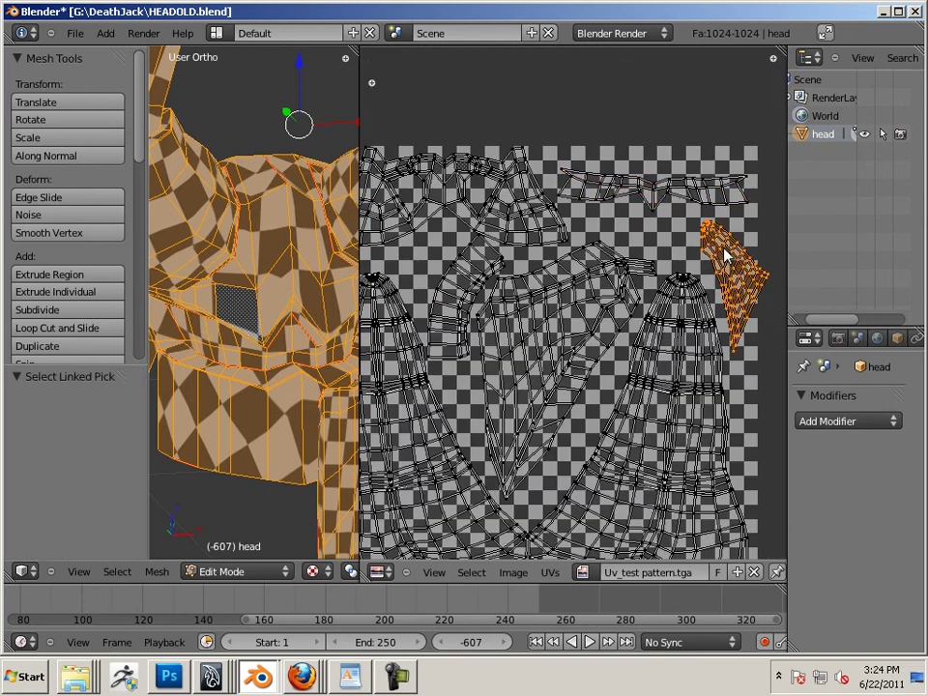
key(g)
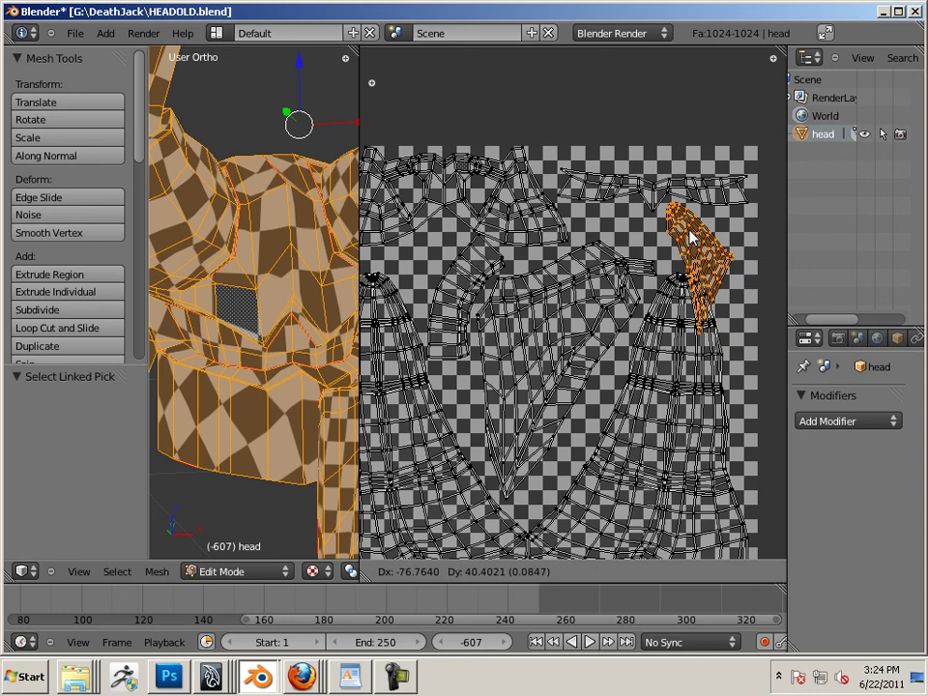
click(688, 243)
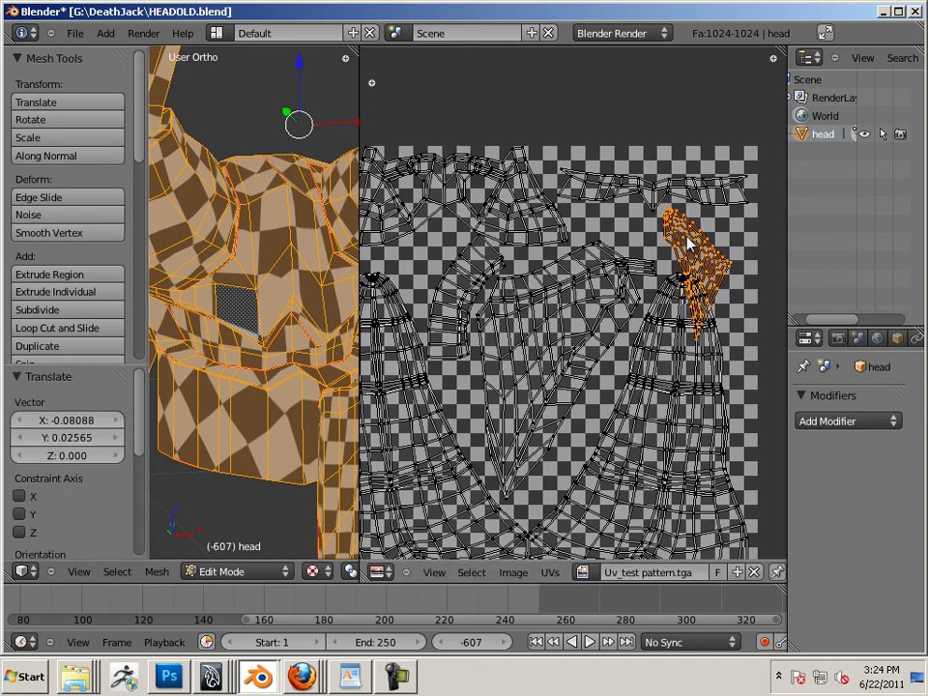
key(r)
click(667, 249)
key(g)
click(679, 235)
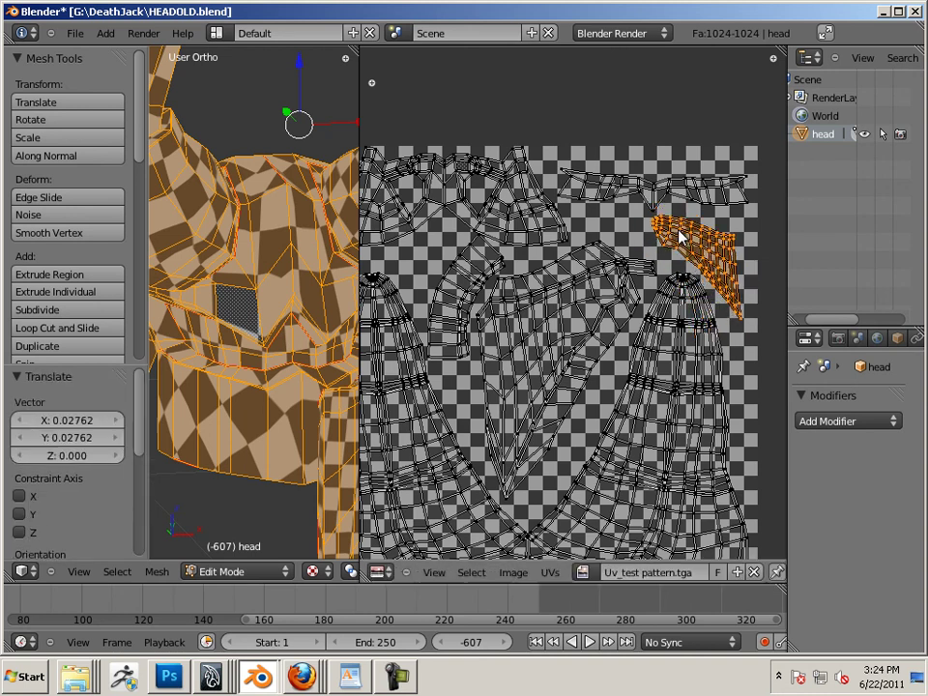
scroll(642, 317, down, 2)
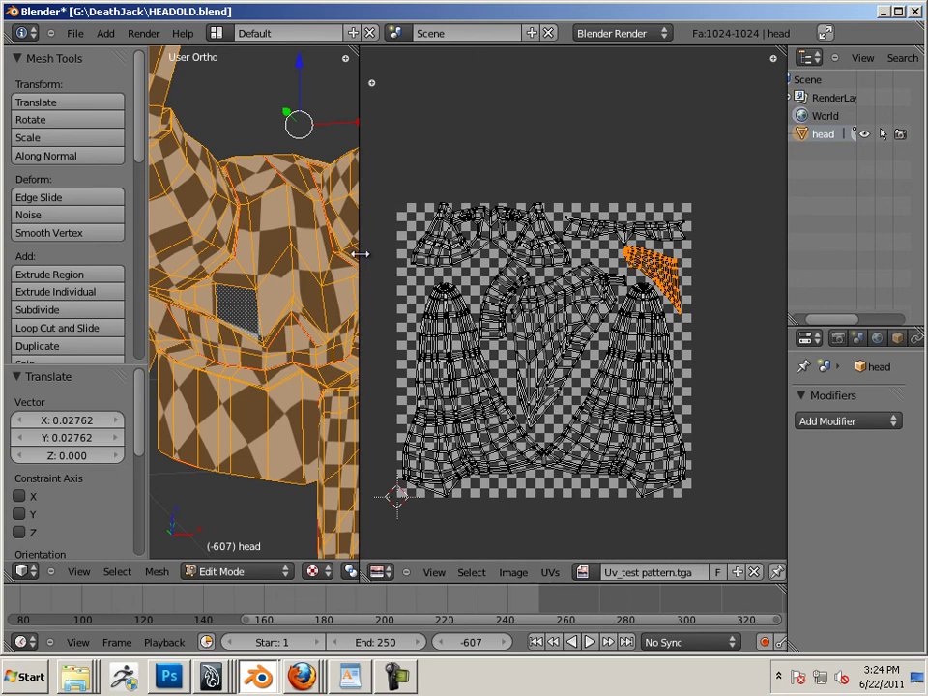
- Shift the border between the 3D viewport and the UV editor right, giving the 3D view more room
drag(358, 253, 402, 256)
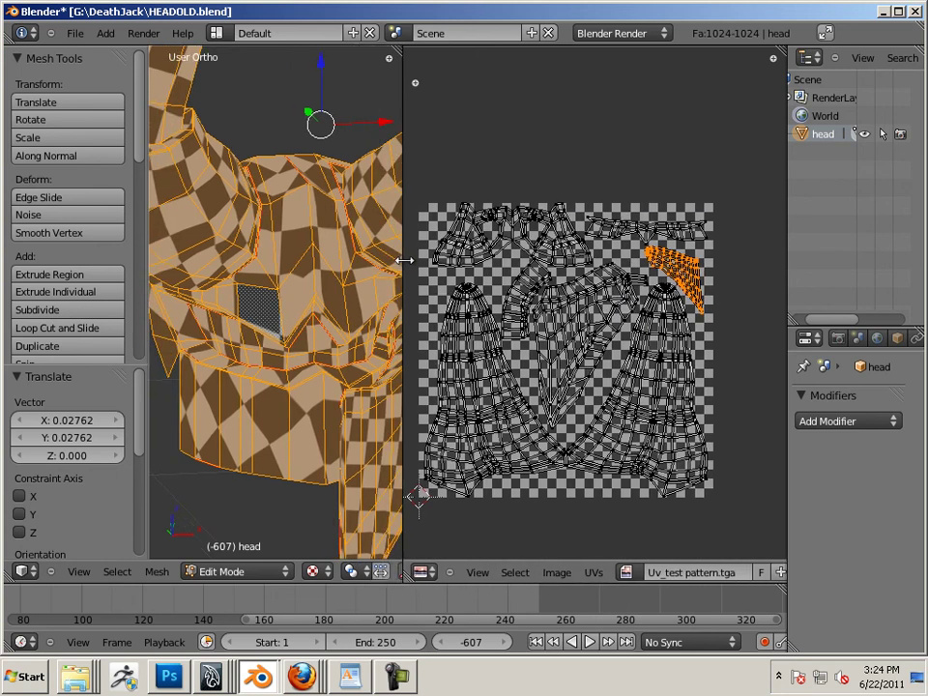
scroll(432, 259, up, 3)
scroll(432, 259, down, 5)
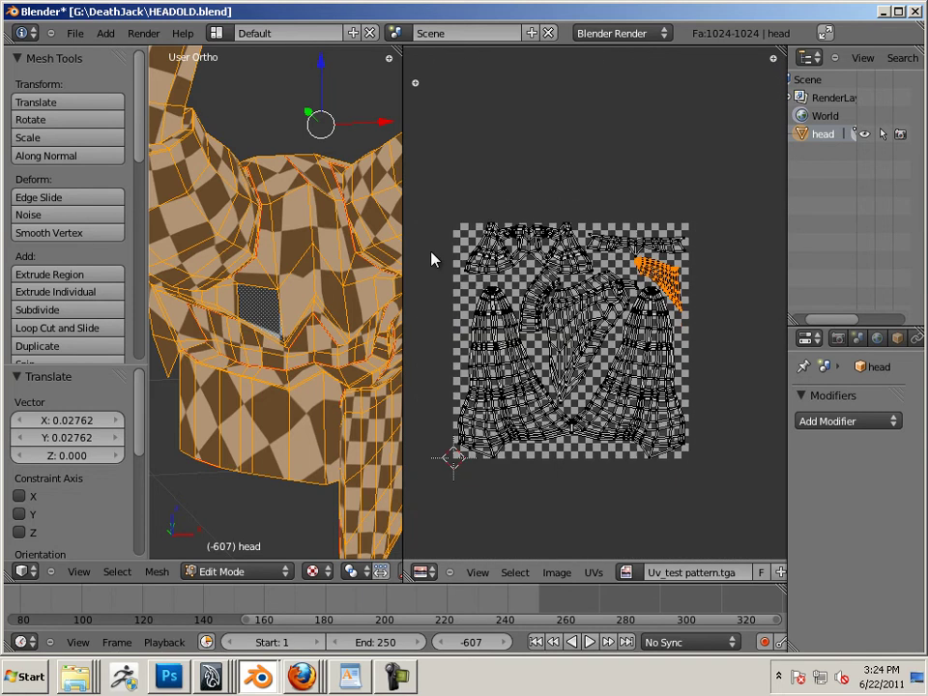
drag(401, 250, 569, 263)
- Orbit around the helmet to inspect the checker pattern from front, top and side
scroll(519, 319, down, 2)
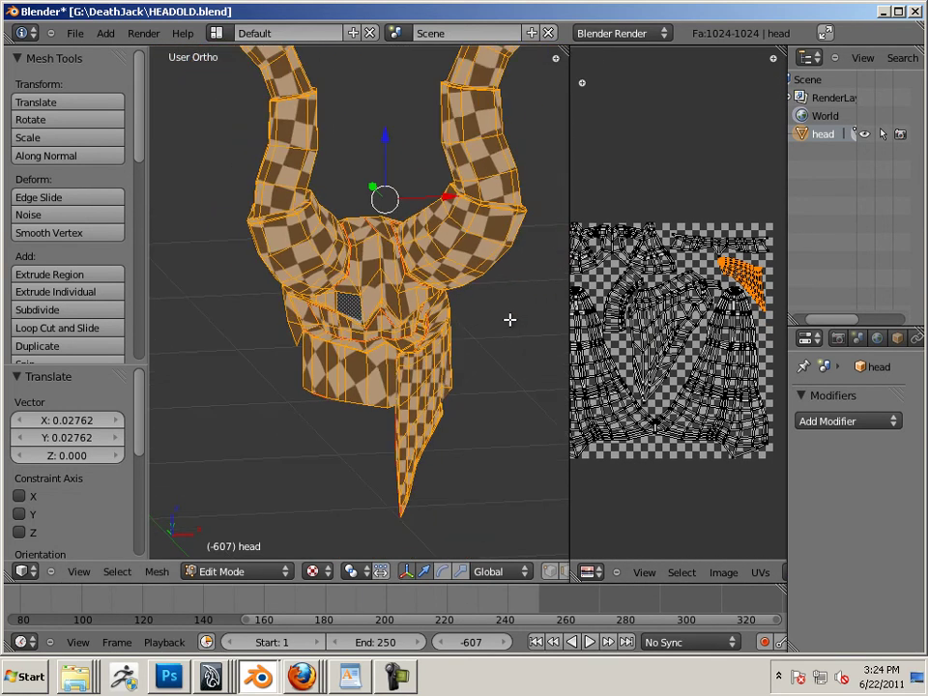
middle_drag(518, 342, 540, 315)
scroll(387, 314, up, 3)
scroll(408, 285, up, 4)
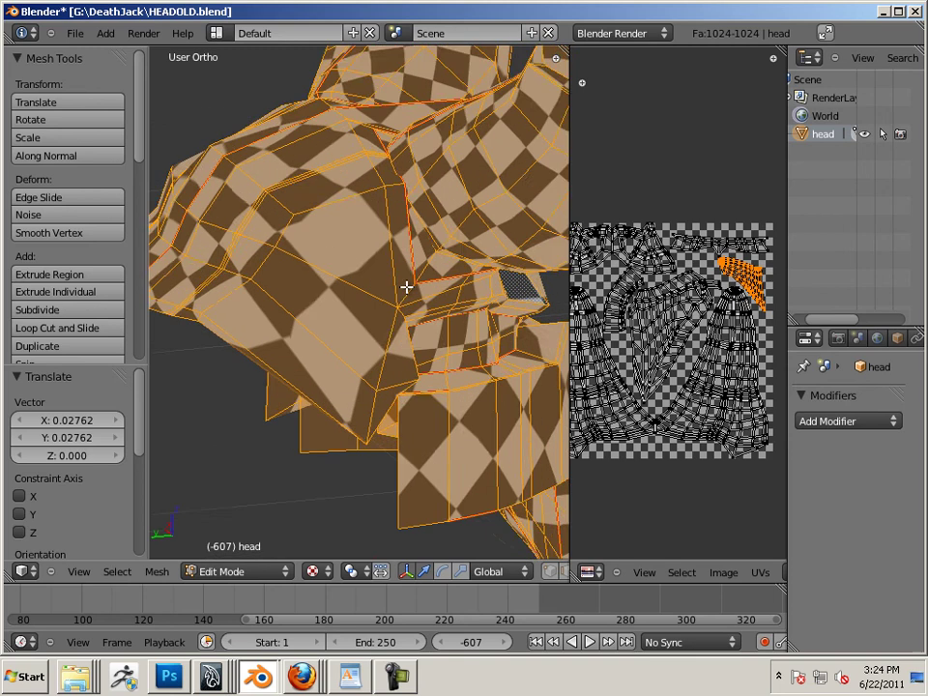
middle_drag(429, 284, 339, 345)
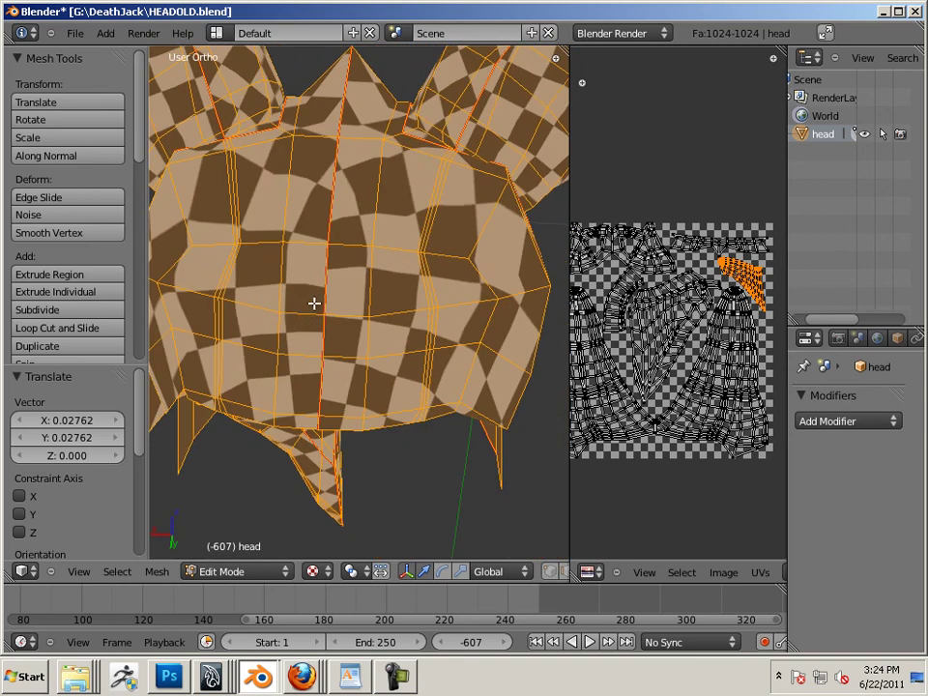
middle_drag(301, 295, 339, 262)
middle_drag(345, 307, 366, 330)
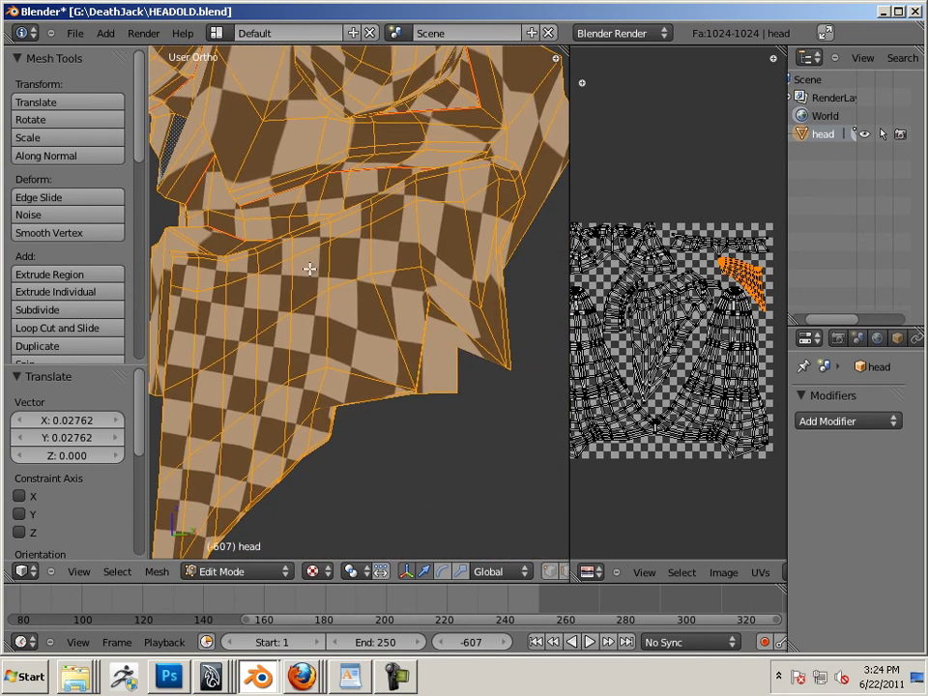
middle_drag(387, 222, 321, 259)
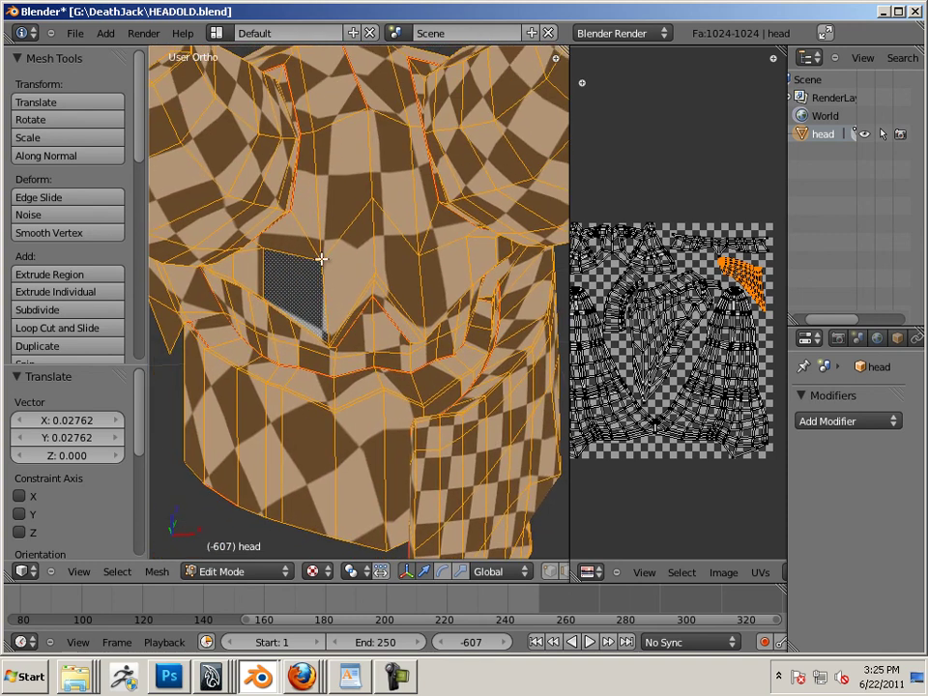
middle_drag(403, 293, 309, 348)
- Select a single face on the helmet near the eye area
right_click(462, 330)
scroll(346, 277, up, 6)
scroll(428, 333, down, 5)
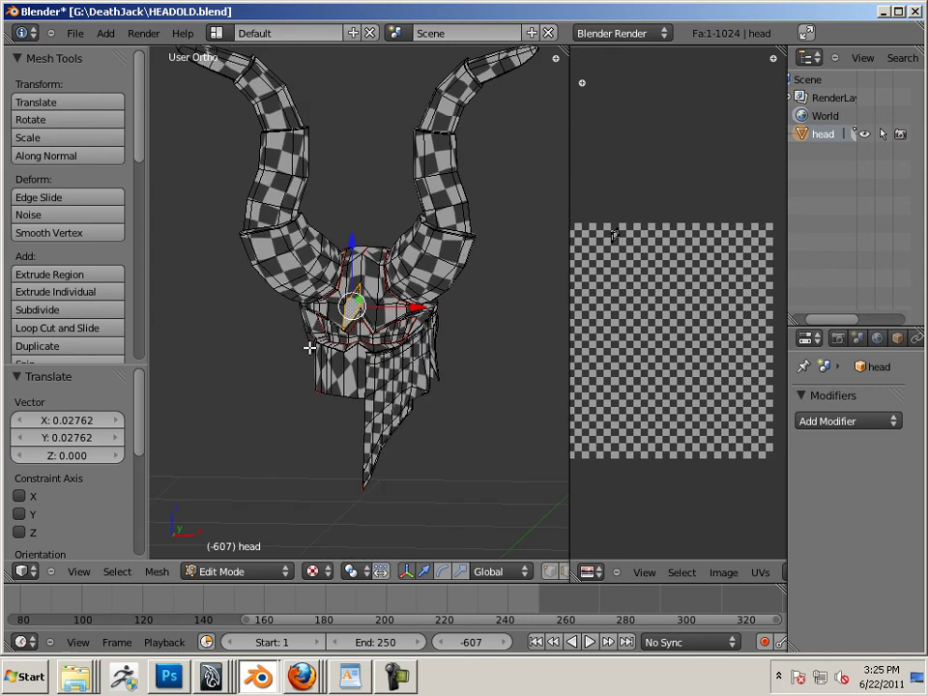
- Reselect the whole helmet mesh, widen the 3D view slightly, and orbit to show the horn tips
key(a)
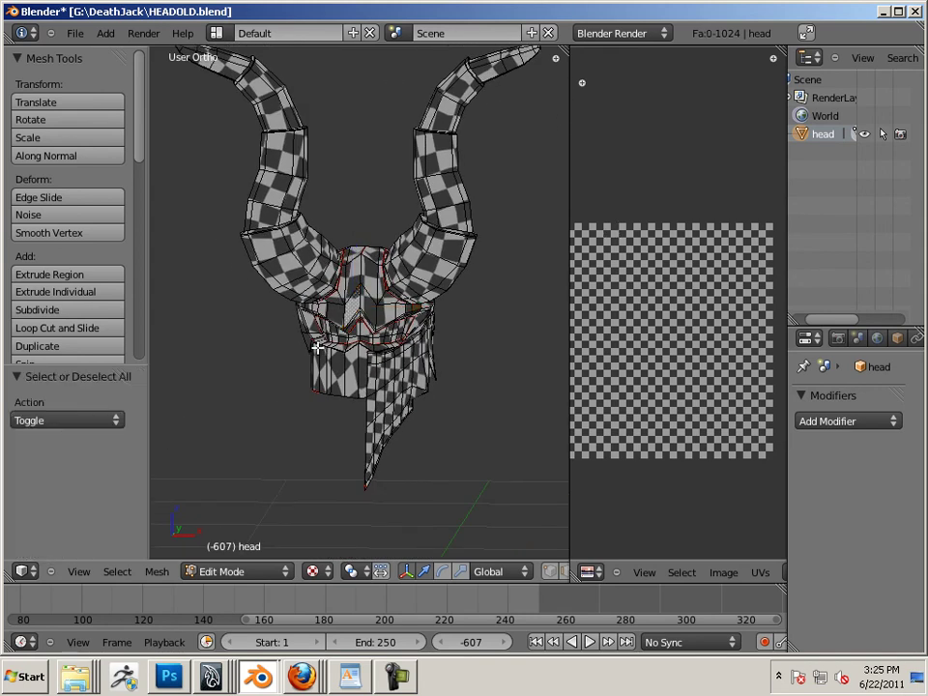
key(a)
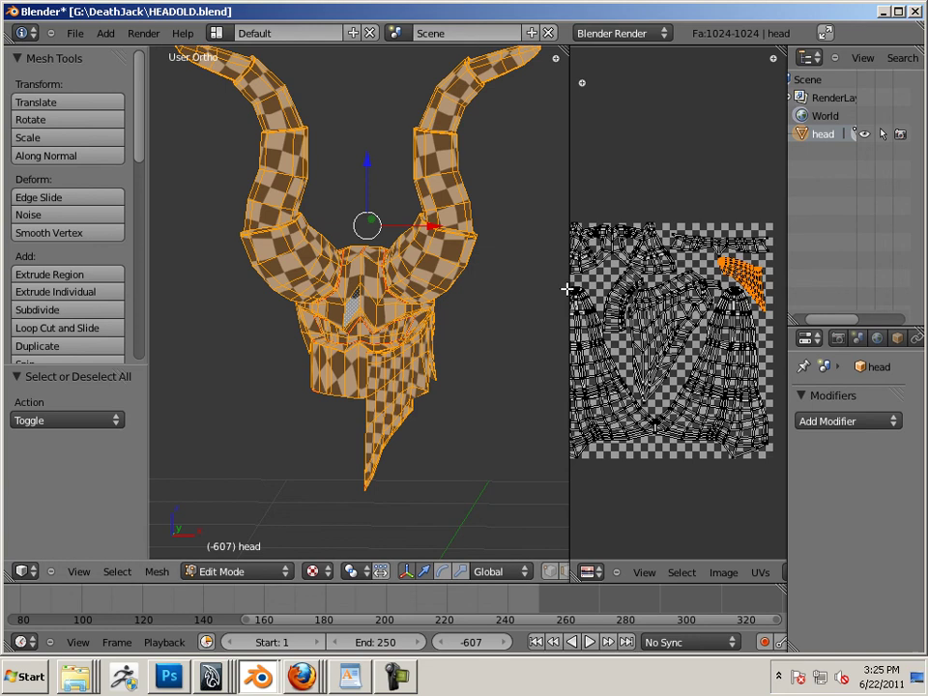
mouse_move(571, 289)
mouse_down()
mouse_move(531, 290)
mouse_move(585, 303)
mouse_up()
middle_drag(511, 289, 488, 351)
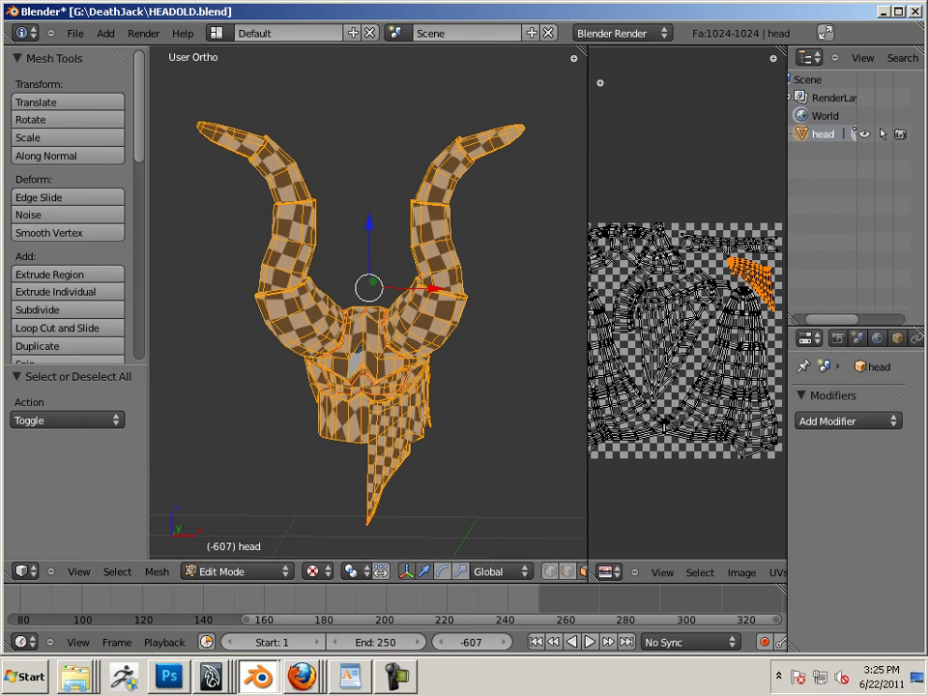